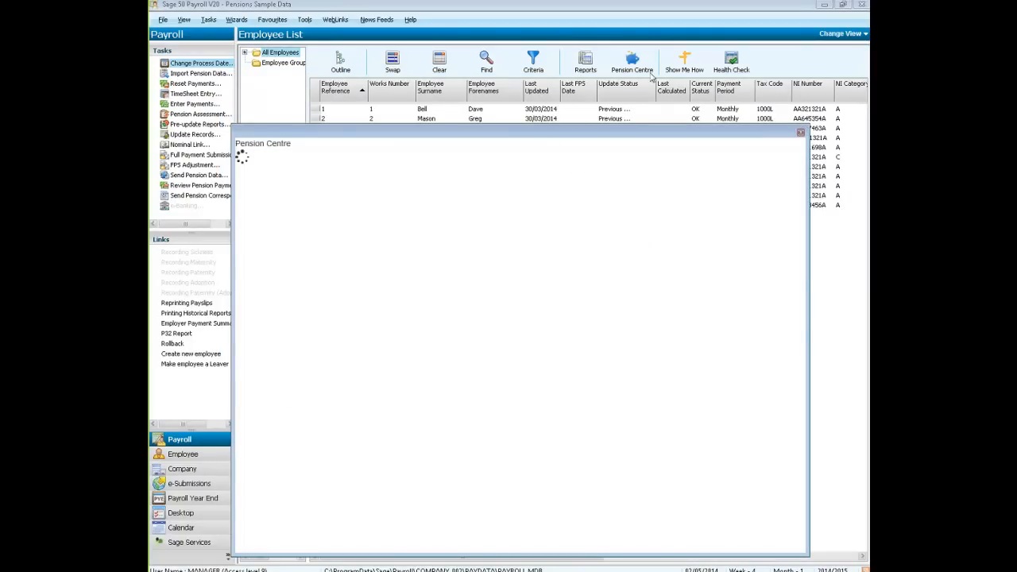
# Step: Open the Pension Centre and view the Getting started page of the Pensions Module guide, trying its completion checkbox
pyautogui.click(633, 57)
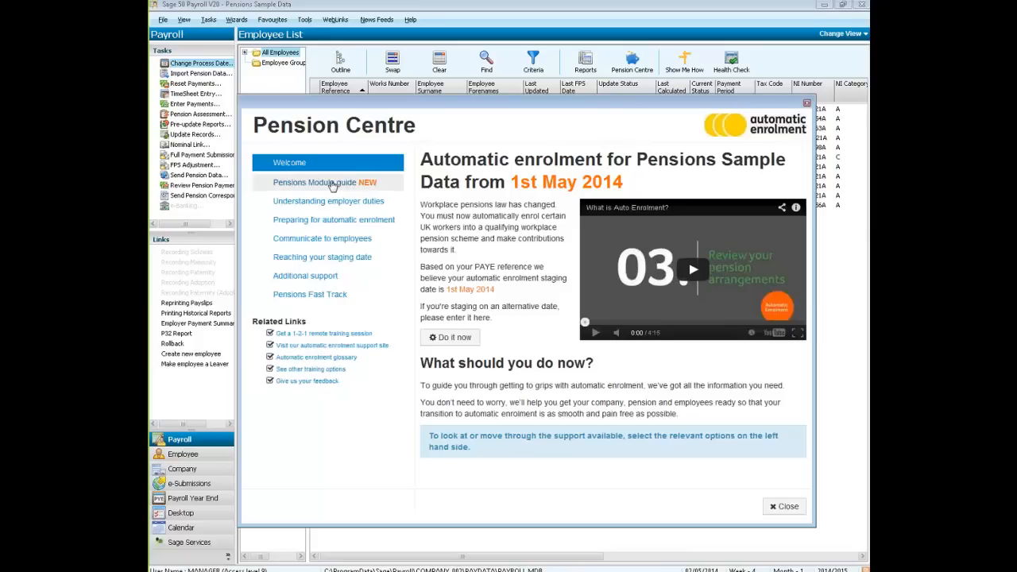
pyautogui.click(332, 183)
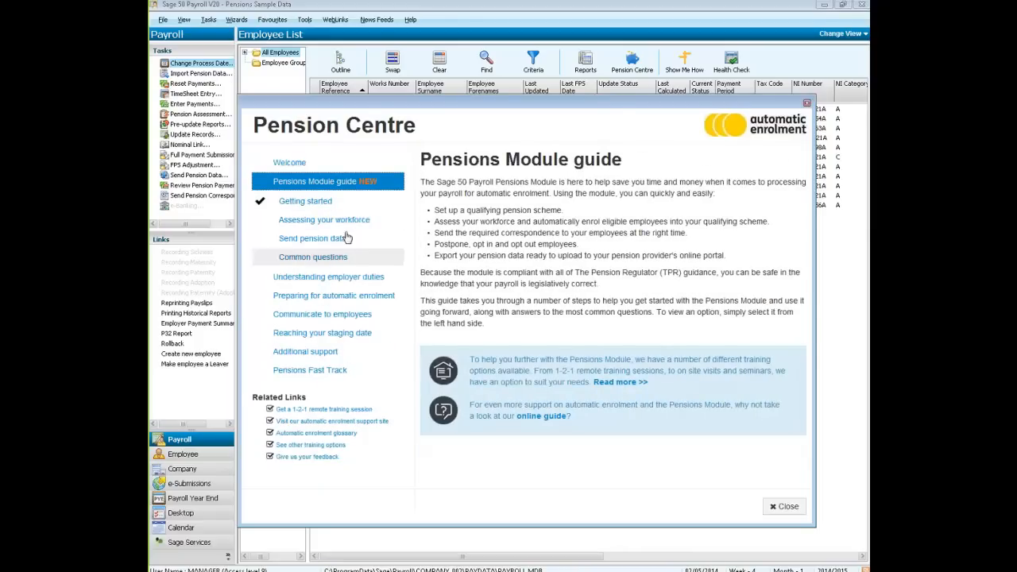
pyautogui.click(330, 202)
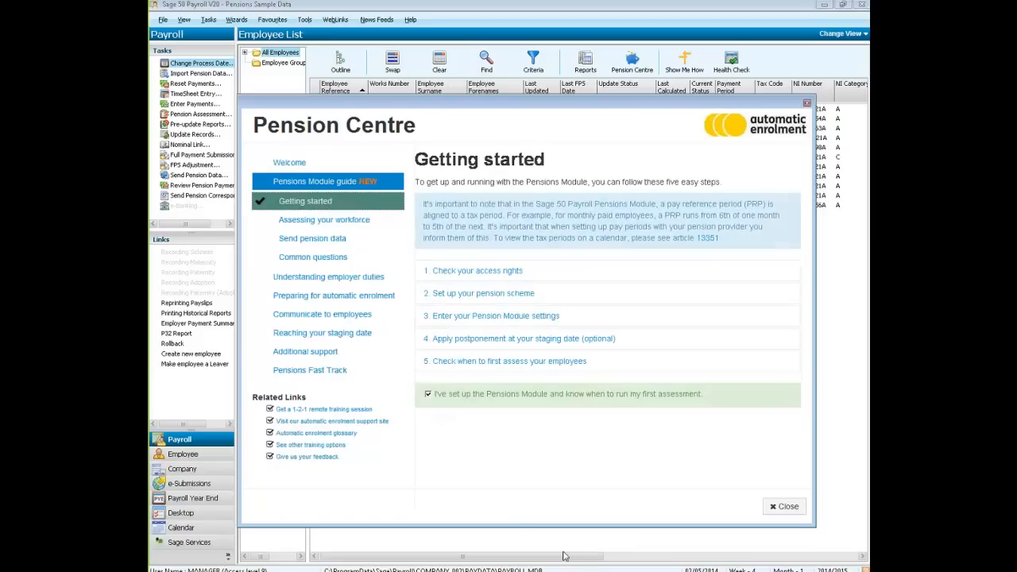
pyautogui.click(434, 395)
pyautogui.click(434, 395)
pyautogui.click(434, 395)
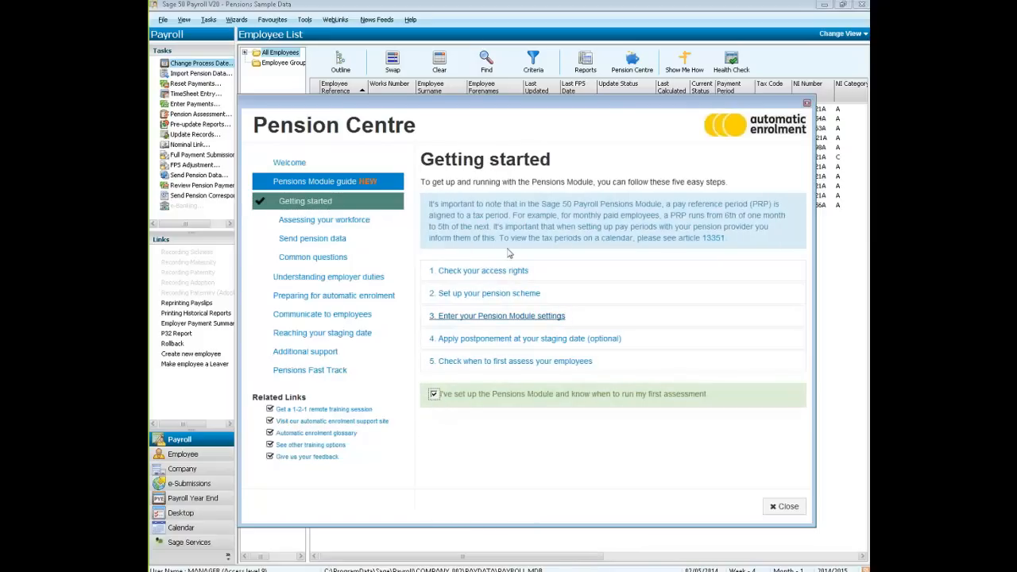
# Step: Open the Make a Plan page in the Preparing for automatic enrolment section
pyautogui.click(360, 295)
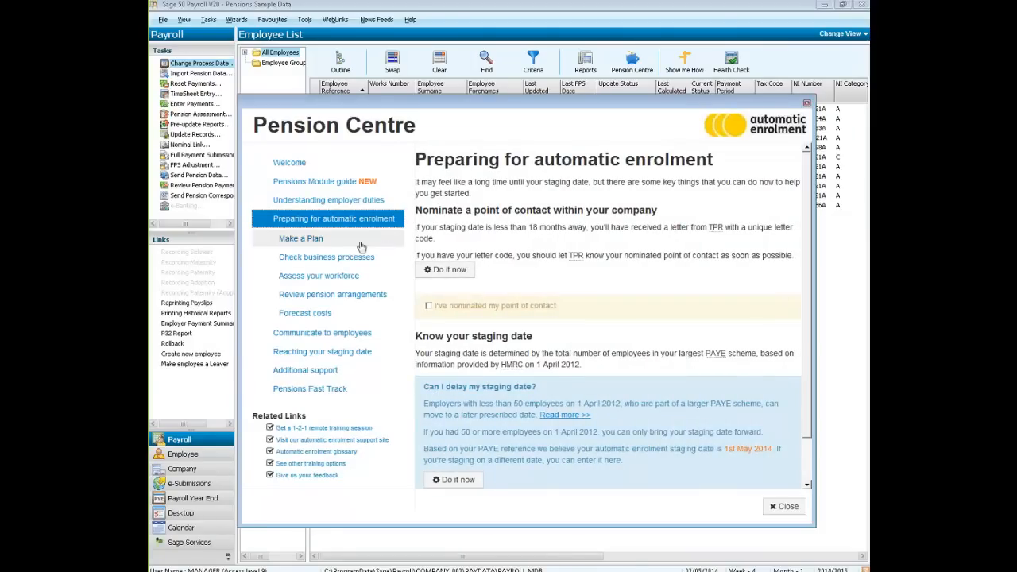
pyautogui.click(324, 241)
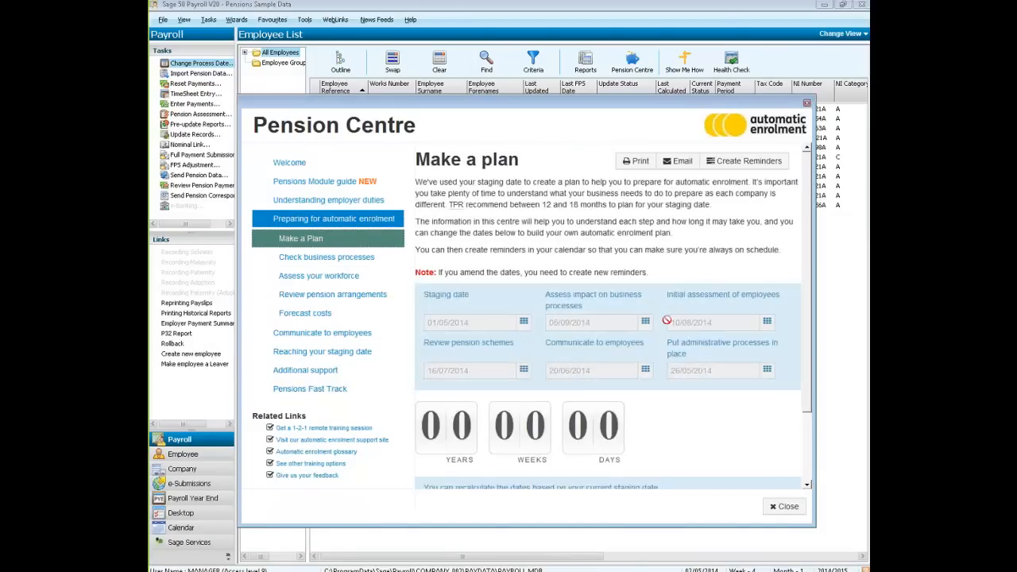
# Step: Change the plan's staging date to 08/05/2014 and restore it to 01/05/2014
pyautogui.click(524, 322)
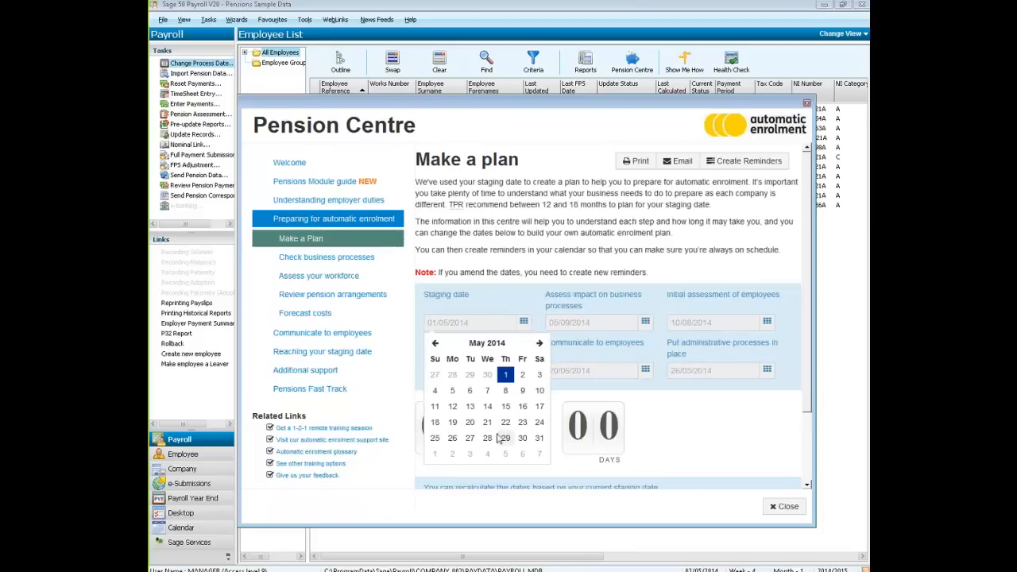
pyautogui.click(506, 390)
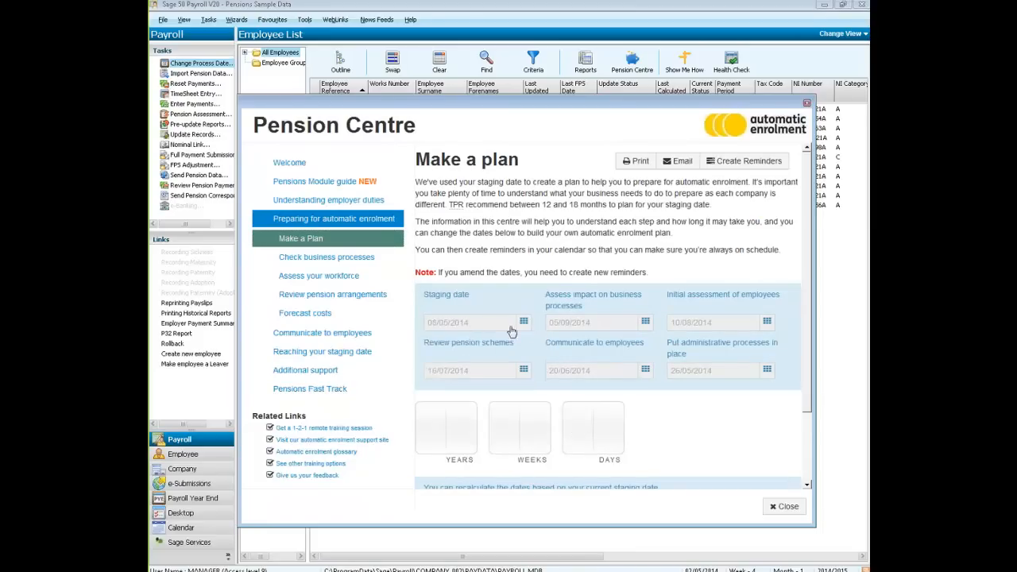
pyautogui.click(524, 322)
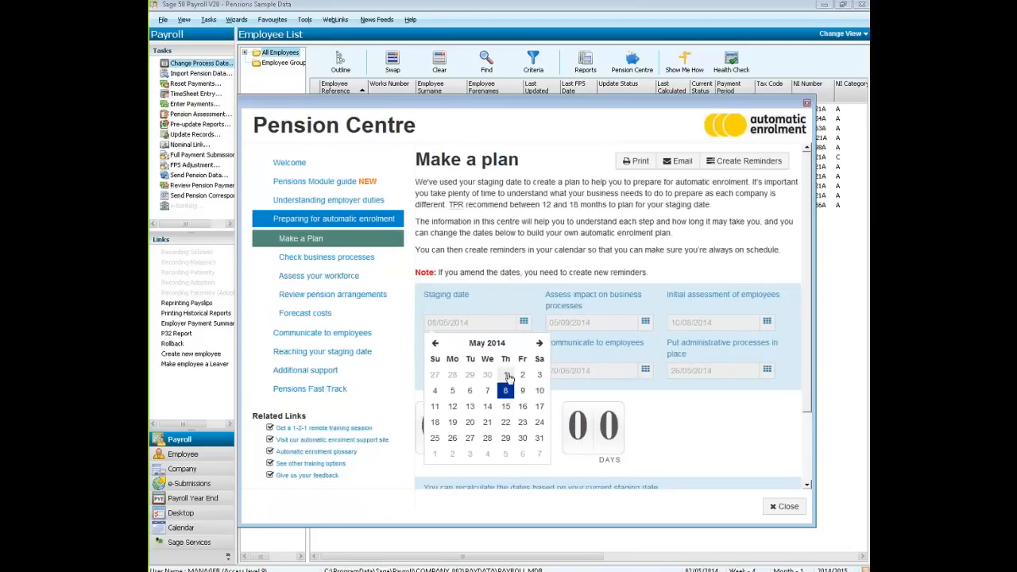
pyautogui.click(506, 376)
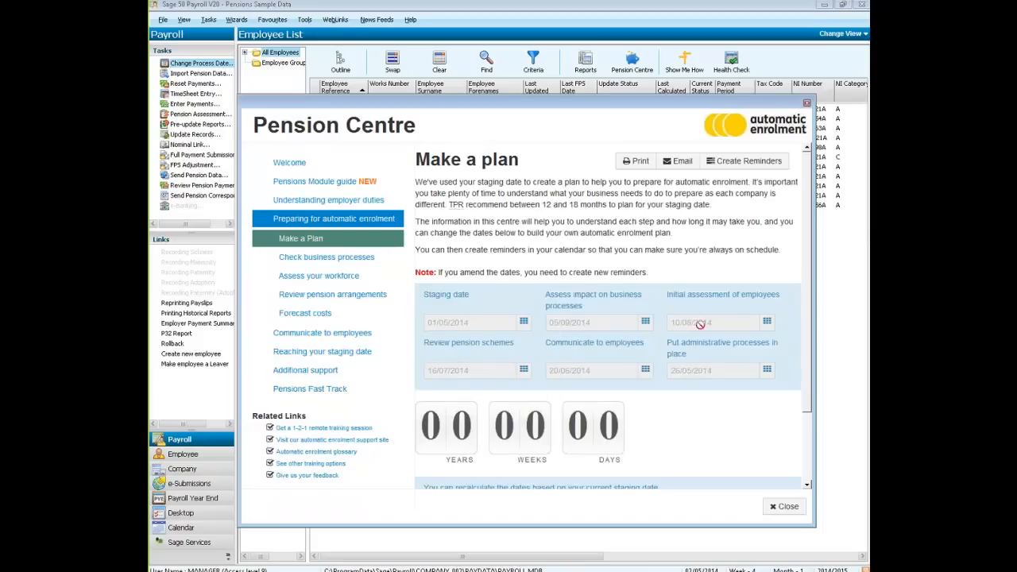
# Step: Review the plan's key dates, the staging date countdown and the option to recalculate the dates
pyautogui.scroll(-3, 805, 305)
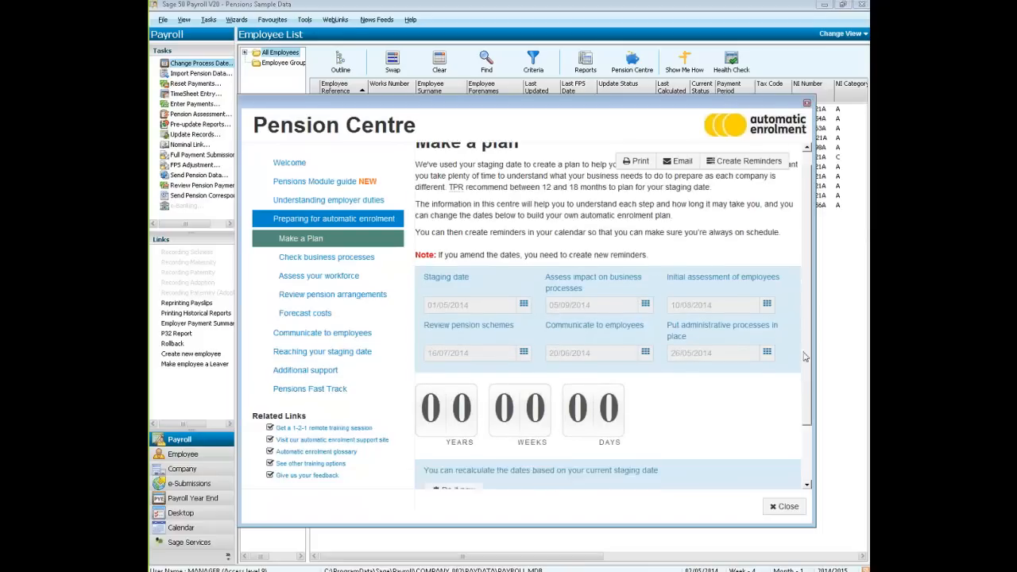
pyautogui.scroll(3, 808, 286)
pyautogui.moveTo(806, 281); pyautogui.dragTo(806, 413)
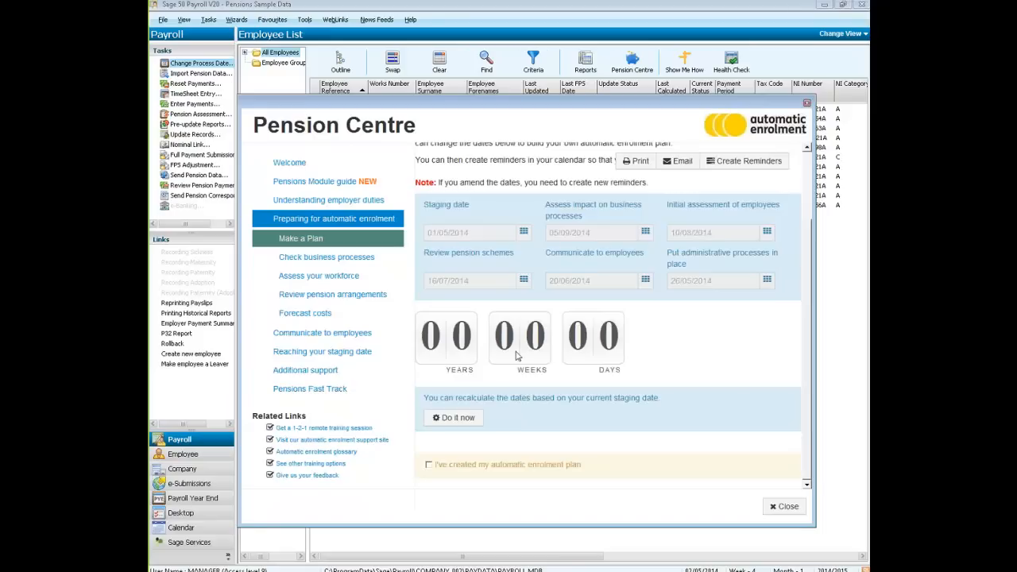
pyautogui.moveTo(424, 342); pyautogui.dragTo(530, 335)
pyautogui.moveTo(680, 335); pyautogui.dragTo(618, 336)
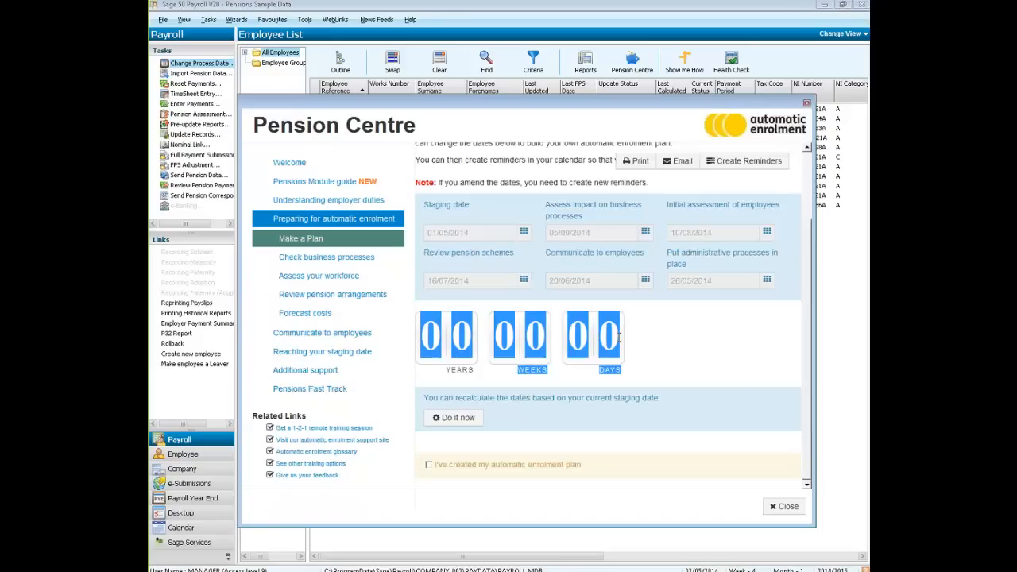
pyautogui.click(690, 352)
pyautogui.scroll(2, 690, 352)
pyautogui.scroll(-2, 703, 317)
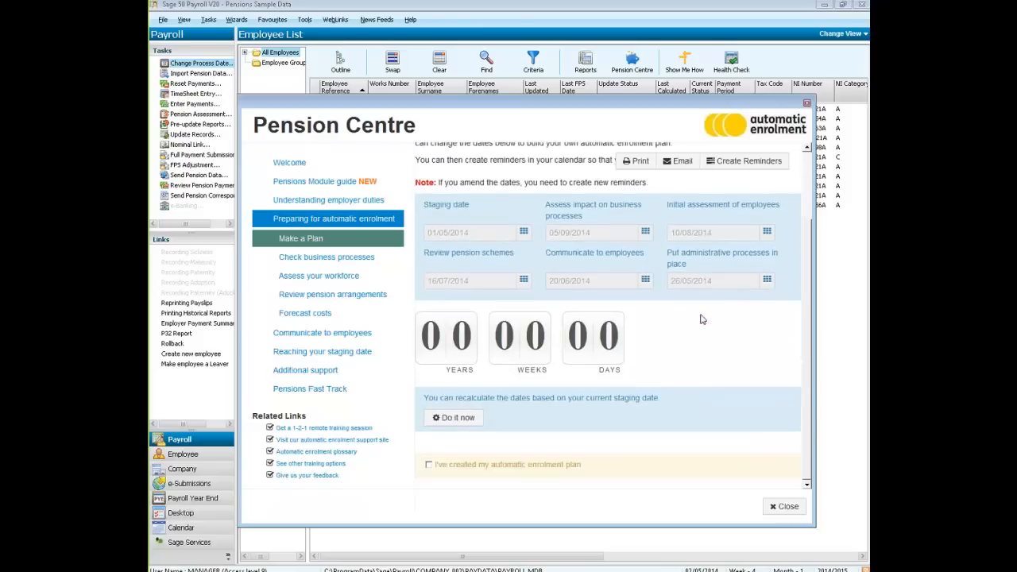
# Step: Mark the automatic enrolment plan as created and clear the mark again
pyautogui.click(430, 466)
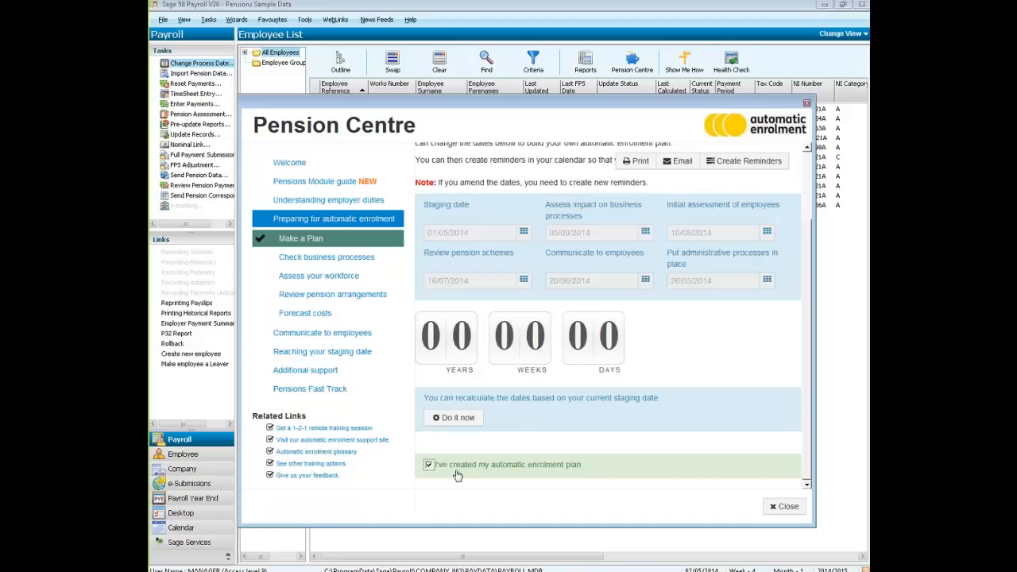
pyautogui.click(429, 466)
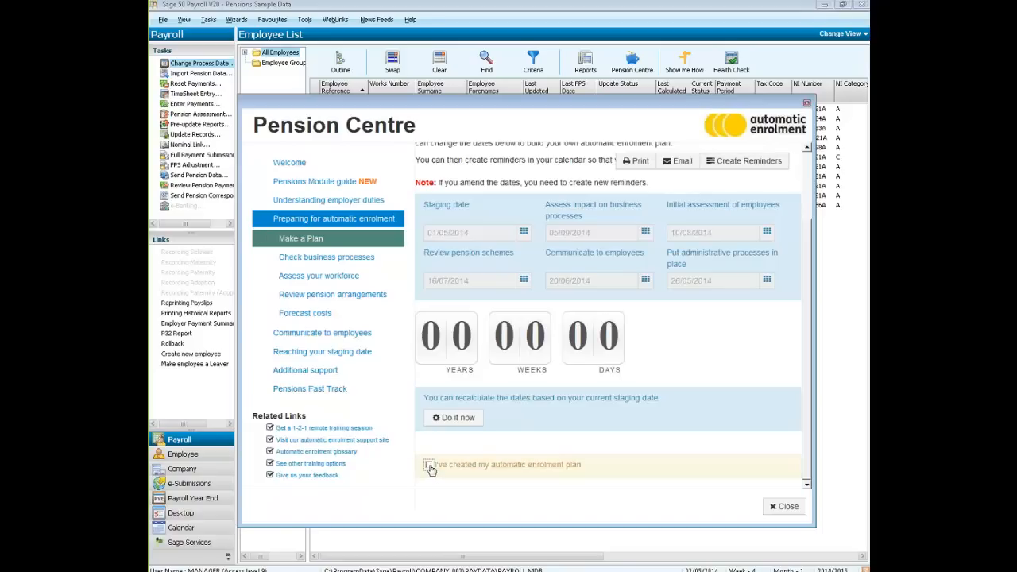
# Step: View the Forecast costs page and the Postponement page under Reaching your staging date
pyautogui.click(318, 313)
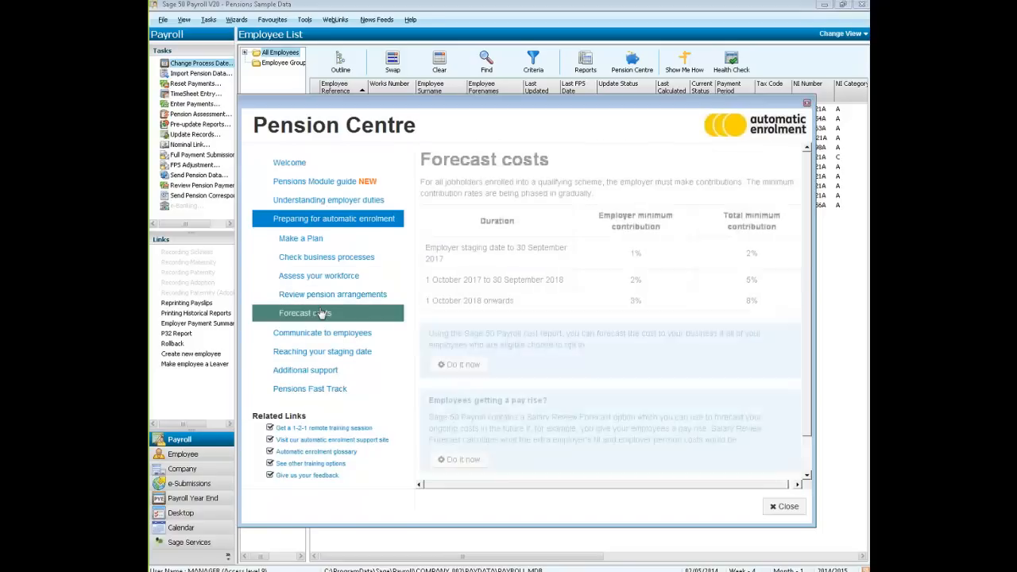
pyautogui.click(347, 352)
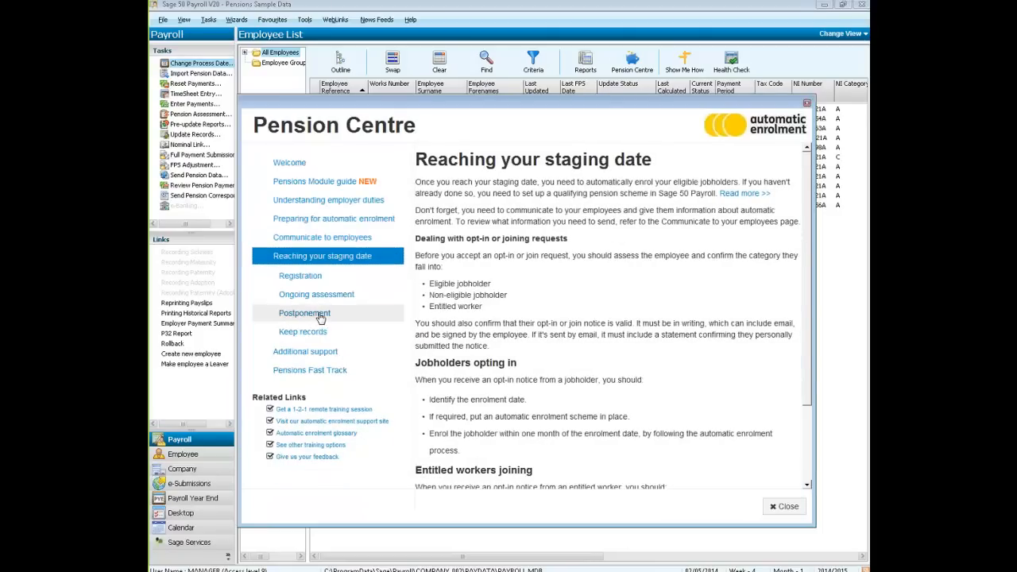
pyautogui.click(321, 316)
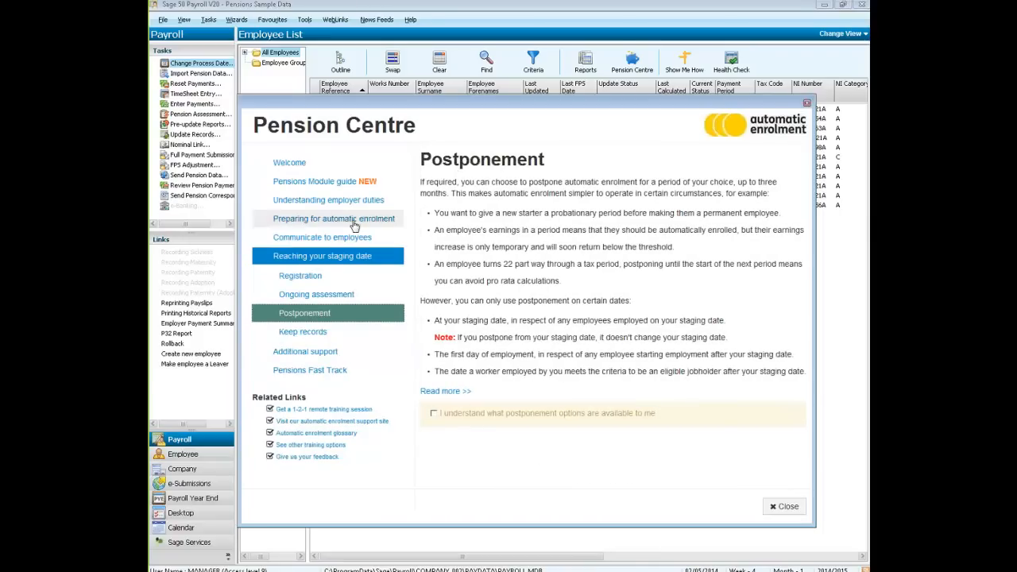
# Step: From Additional support, open the automatic enrolment support site, view its Pensions Module and Additional support sections, and return to close the Pension Centre
pyautogui.click(346, 351)
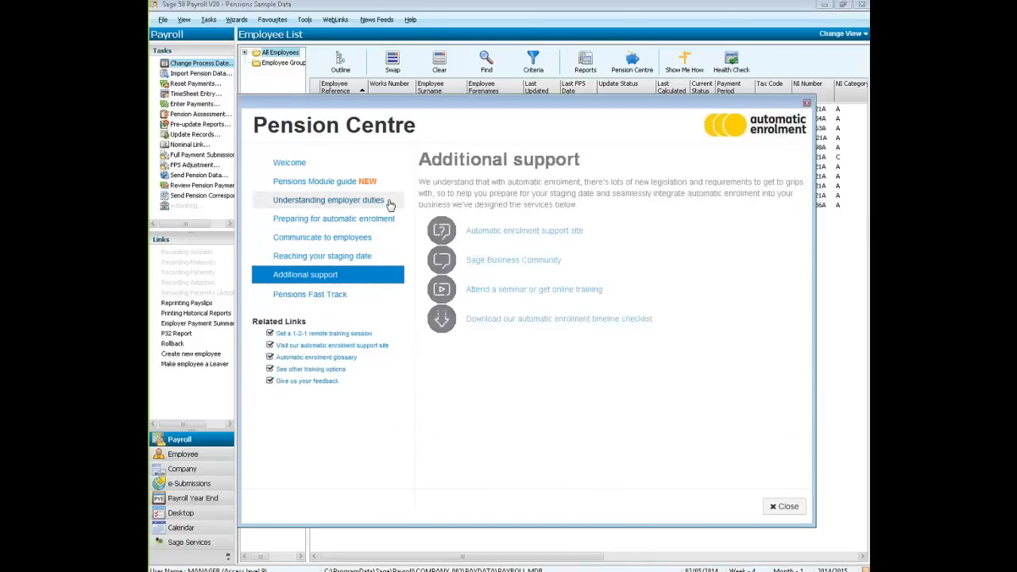
pyautogui.click(542, 231)
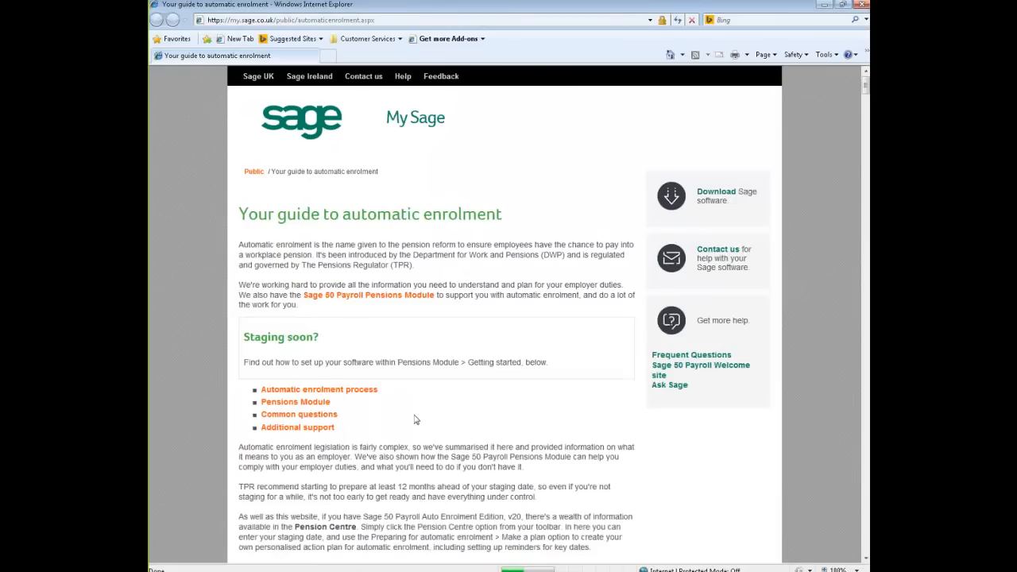
pyautogui.scroll(-3, 416, 409)
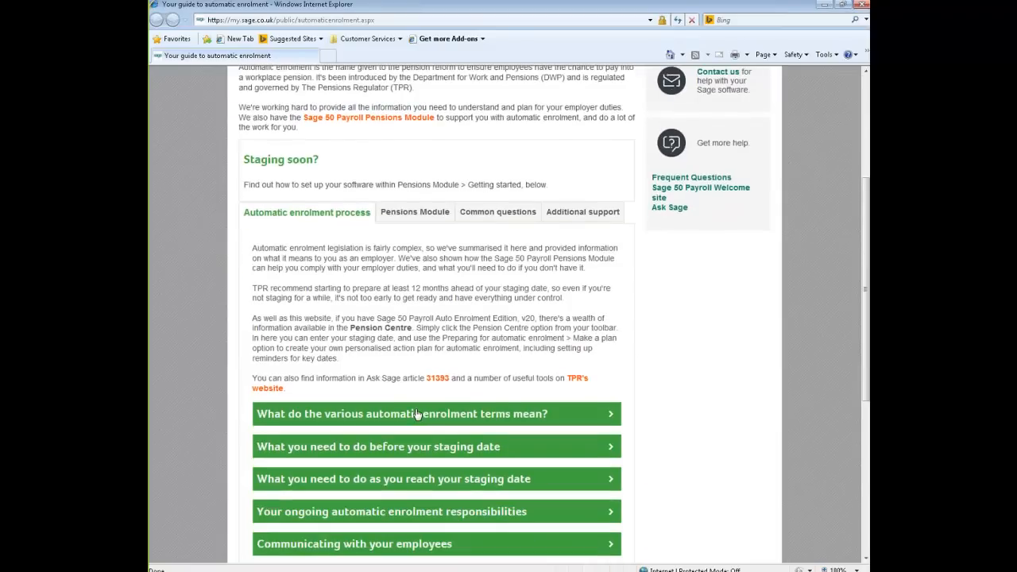
pyautogui.click(399, 214)
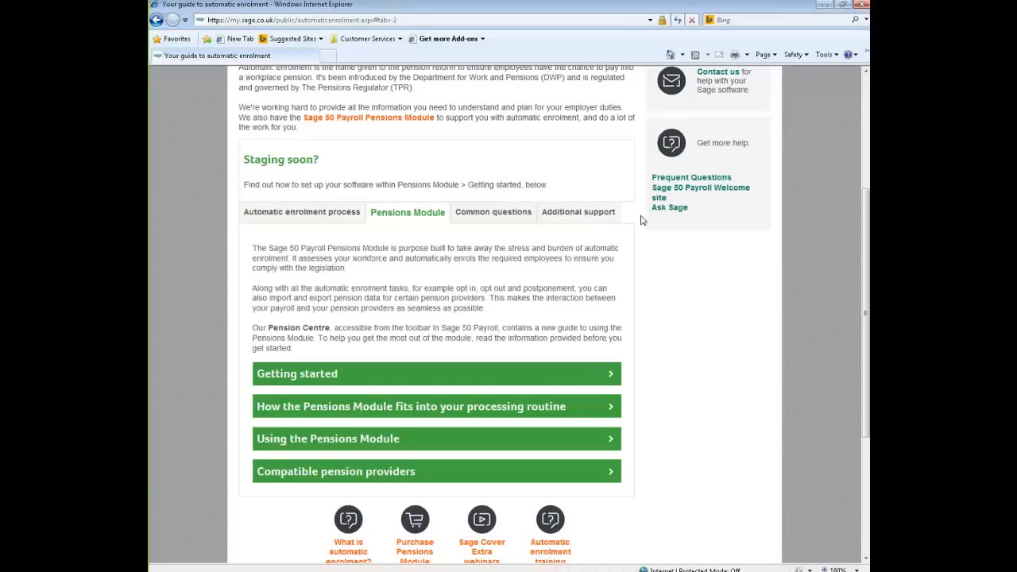
pyautogui.click(568, 216)
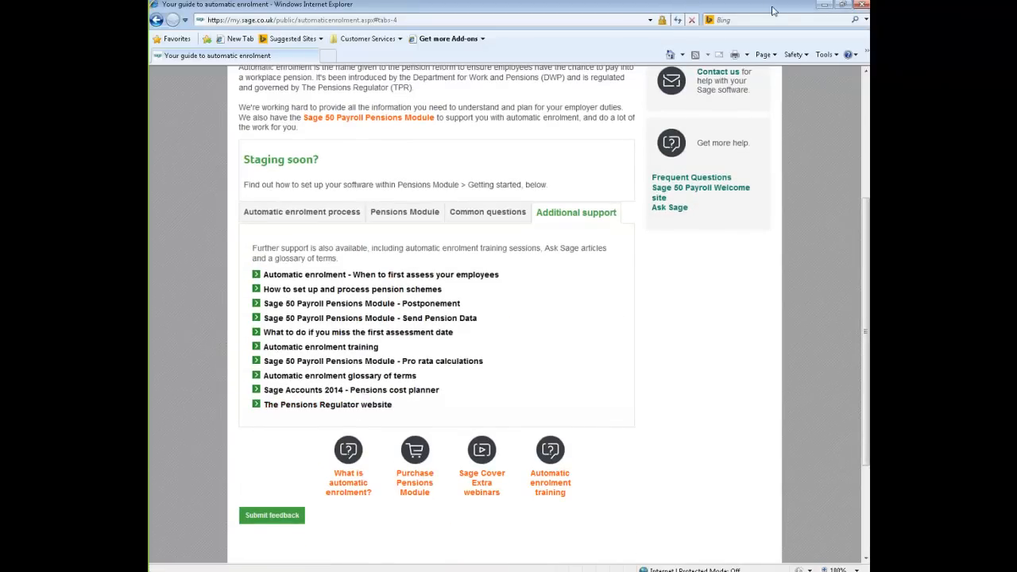
pyautogui.click(822, 5)
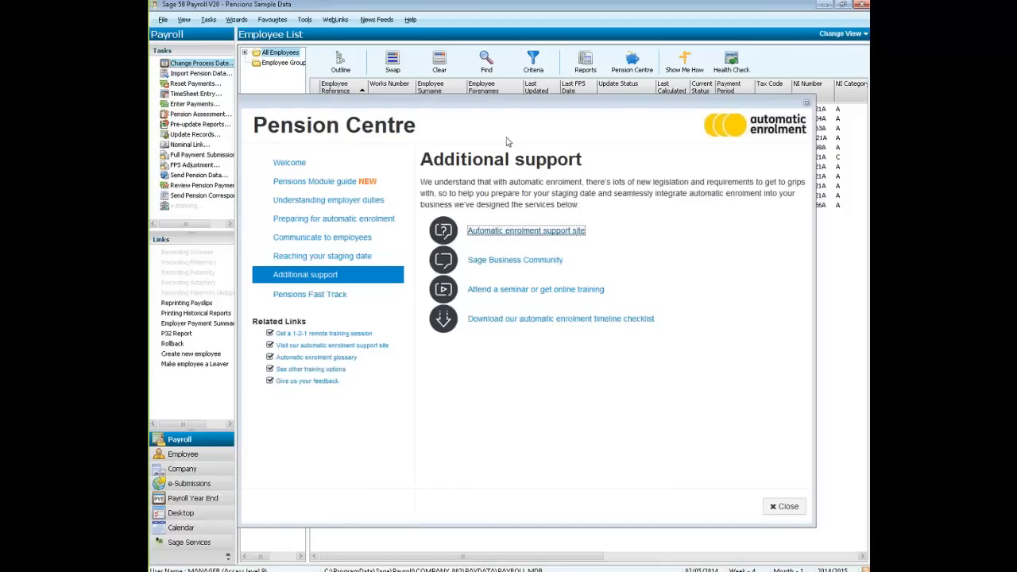
pyautogui.click(807, 106)
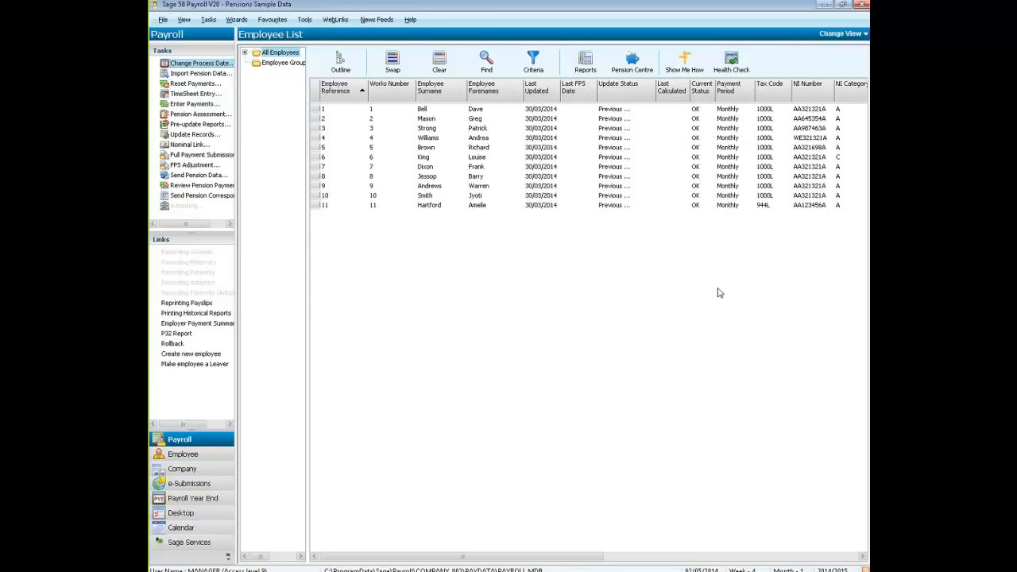
# Step: Open the Pensions Module settings and choose AE Scheme 1 as the default automatic enrolment scheme
pyautogui.click(208, 21)
pyautogui.moveTo(198, 27)
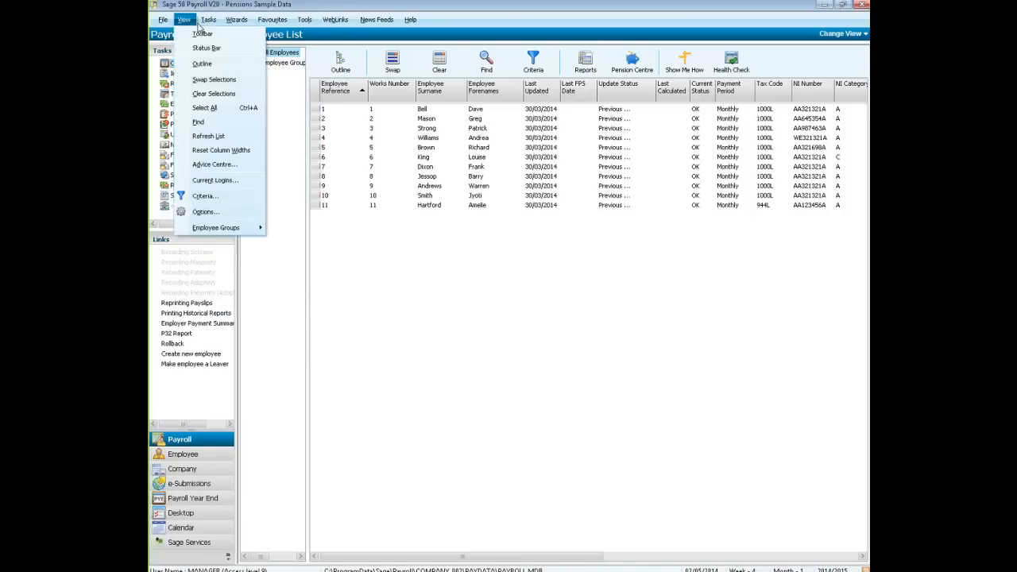
pyautogui.moveTo(231, 62)
pyautogui.click(392, 238)
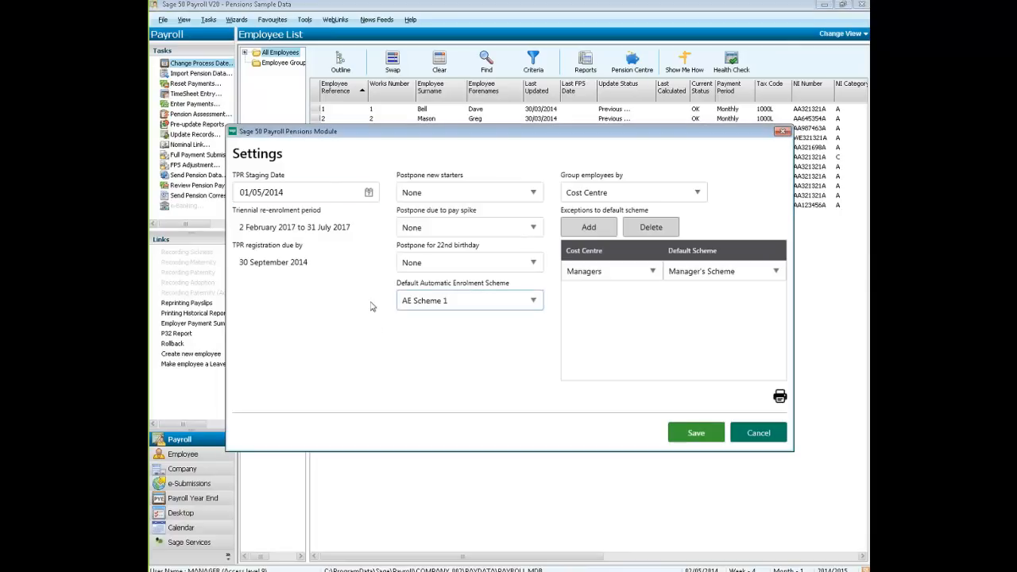
pyautogui.click(457, 301)
pyautogui.click(455, 323)
# Step: Set the postponement for new starters to Align to next pay reference period
pyautogui.click(512, 194)
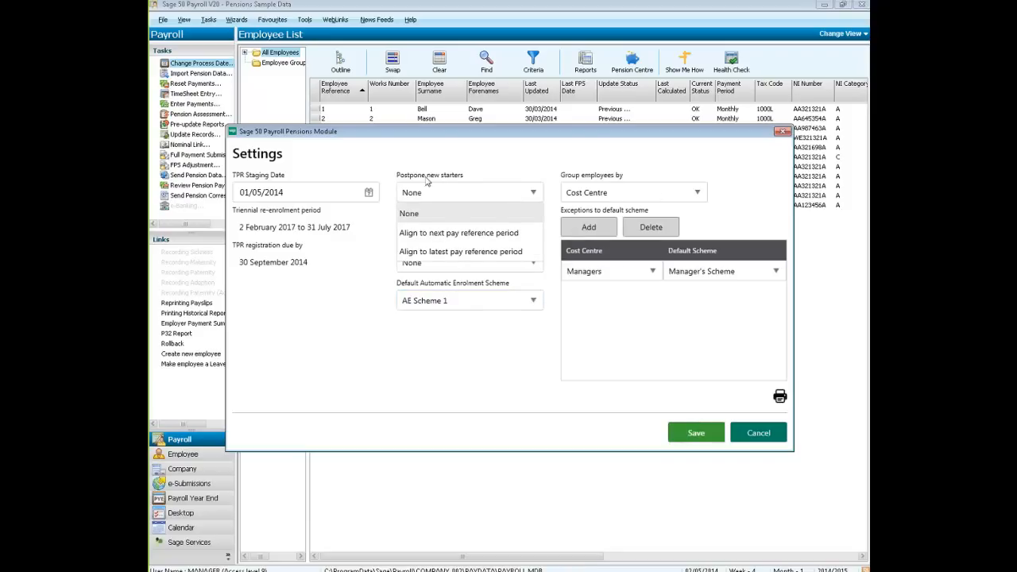
pyautogui.click(473, 241)
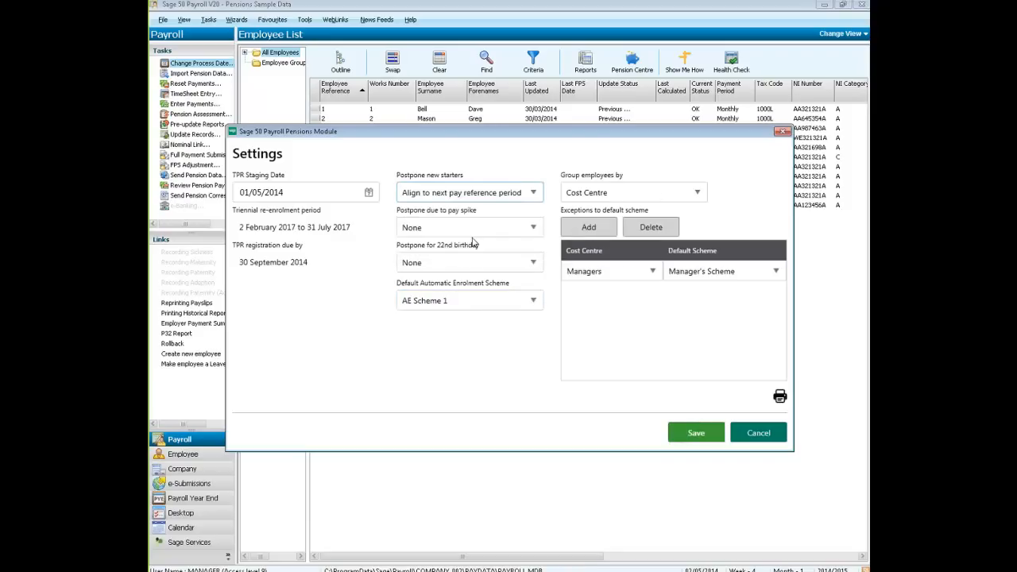
pyautogui.click(512, 197)
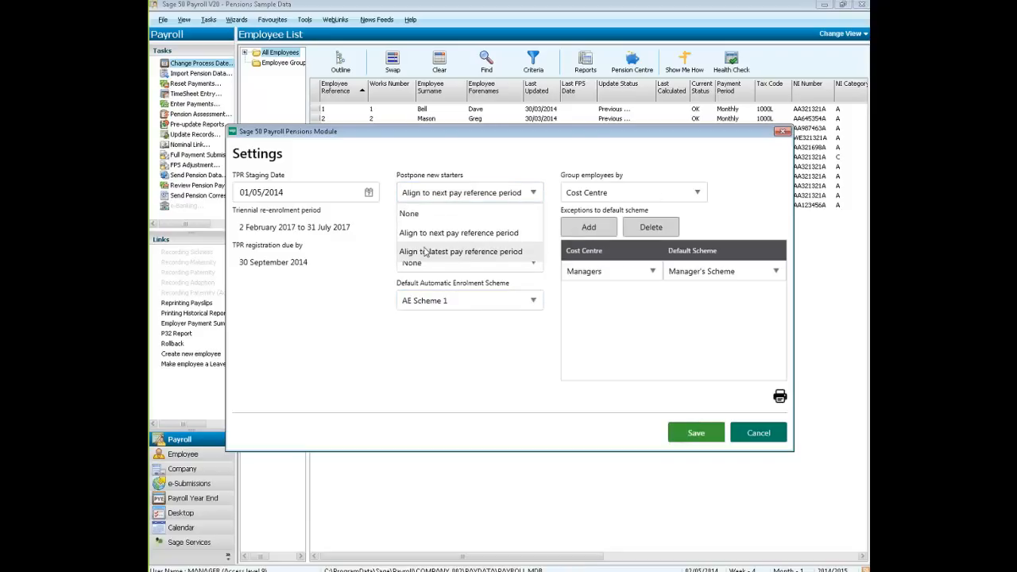
pyautogui.click(488, 237)
# Step: Set the postponements for pay spikes and 22nd birthdays to Align to next pay reference period
pyautogui.click(481, 232)
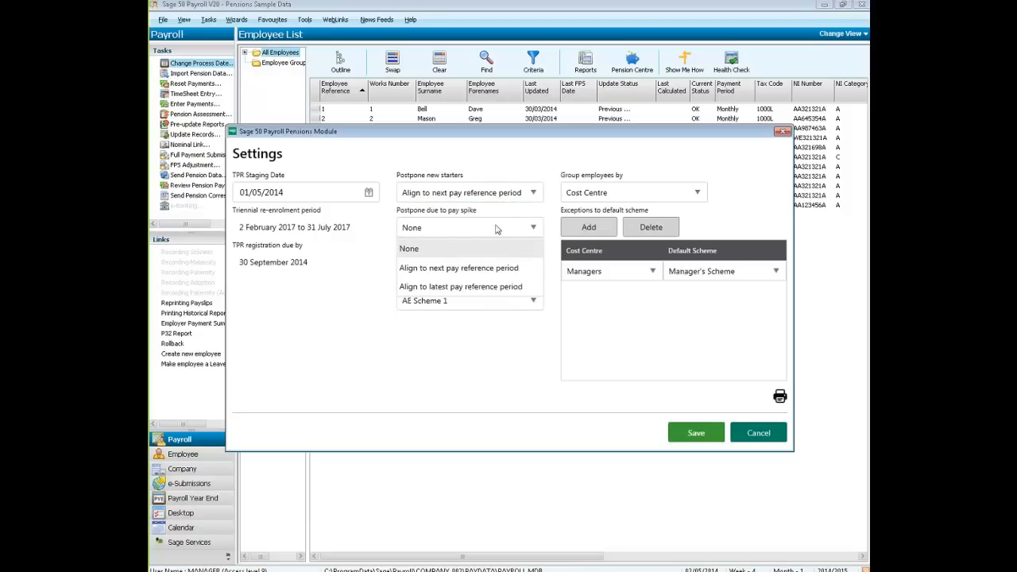
pyautogui.click(496, 268)
pyautogui.click(495, 269)
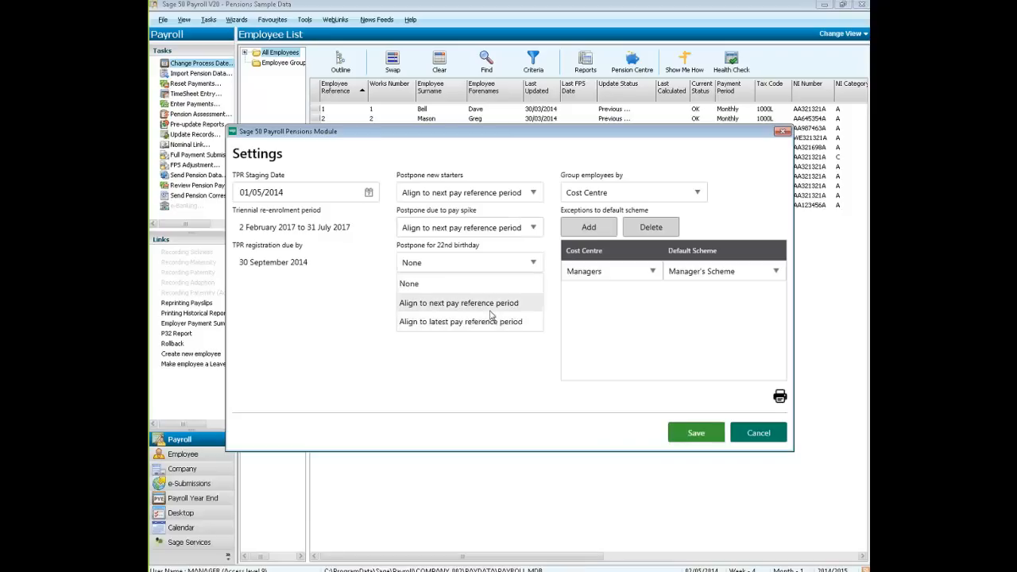
pyautogui.click(491, 306)
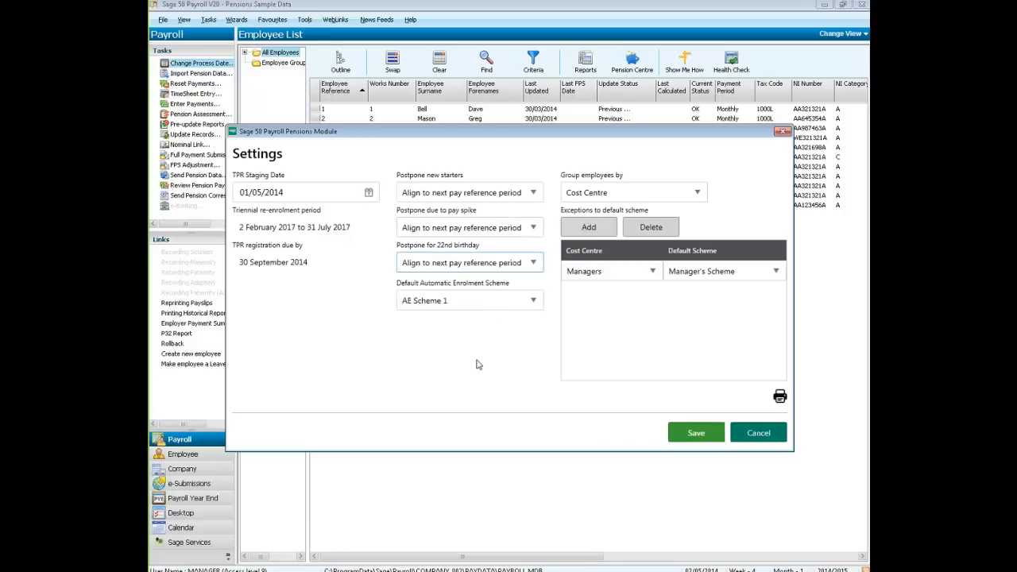
# Step: Choose Cost Centre as the employee grouping for exceptions to the default scheme
pyautogui.click(612, 193)
pyautogui.click(592, 195)
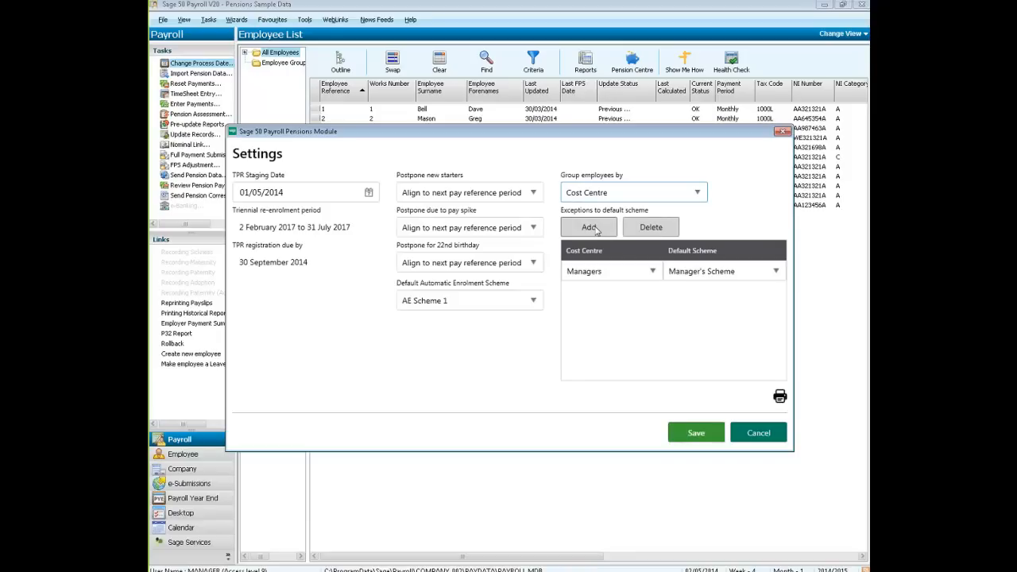
# Step: Add an exception assigning the Shop Floor cost centre to AE Scheme 1, and save the Pensions Module settings
pyautogui.click(590, 227)
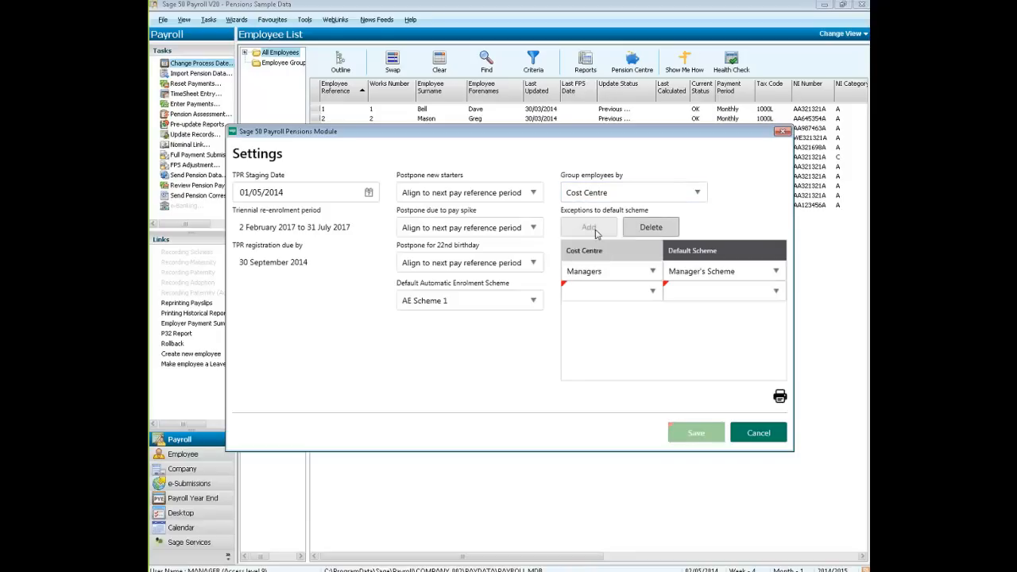
pyautogui.click(619, 292)
pyautogui.click(613, 313)
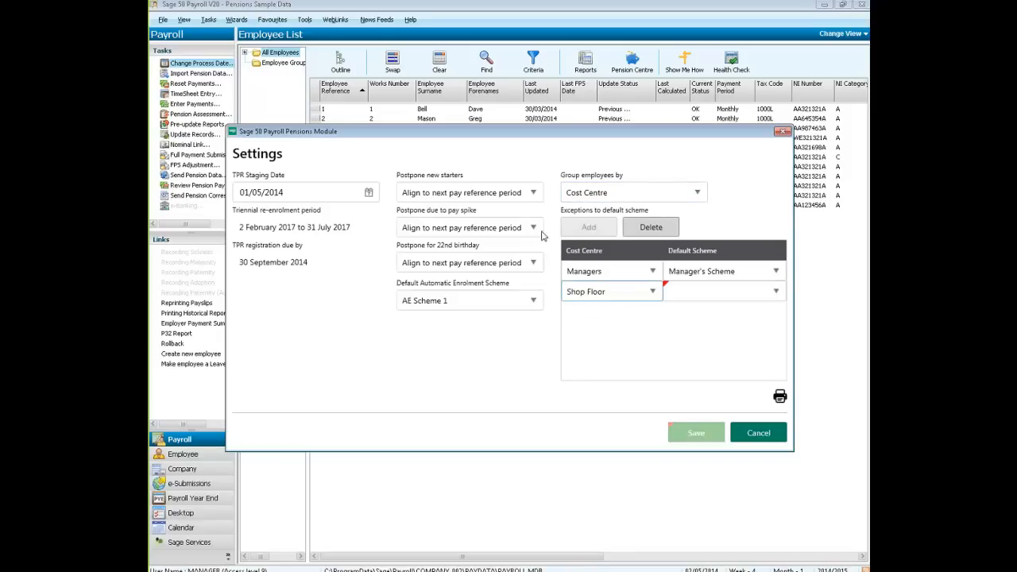
pyautogui.click(729, 294)
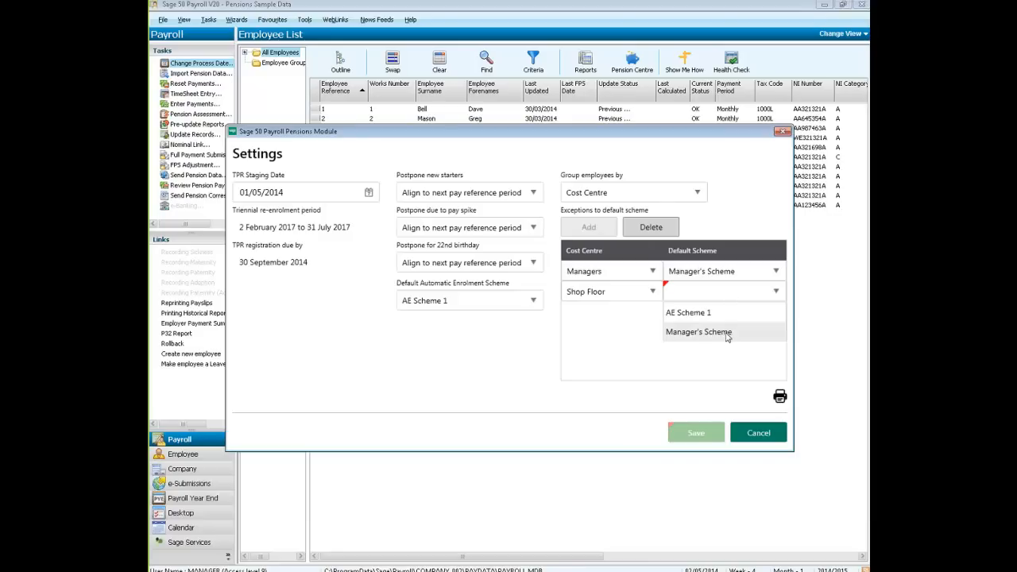
pyautogui.click(722, 318)
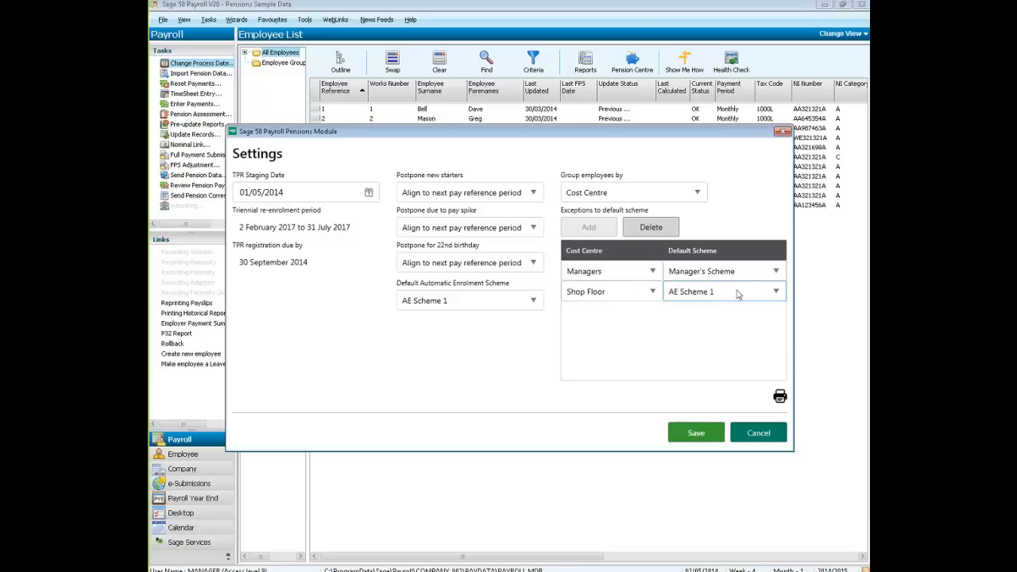
pyautogui.click(702, 437)
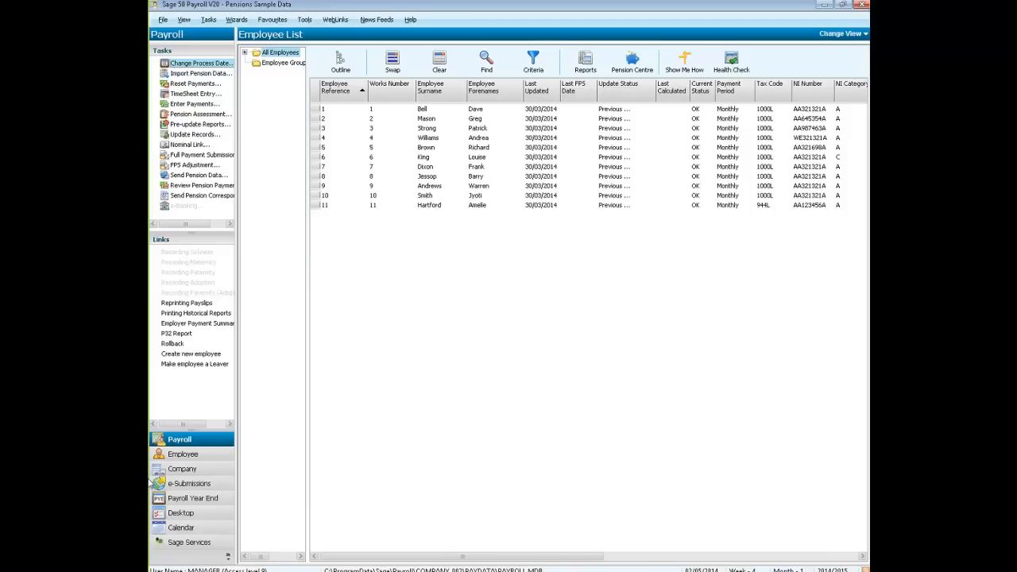
# Step: Open the AE Scheme 1 pension scheme and review its scheme details, employee and employer contributions, and provider details
pyautogui.click(206, 472)
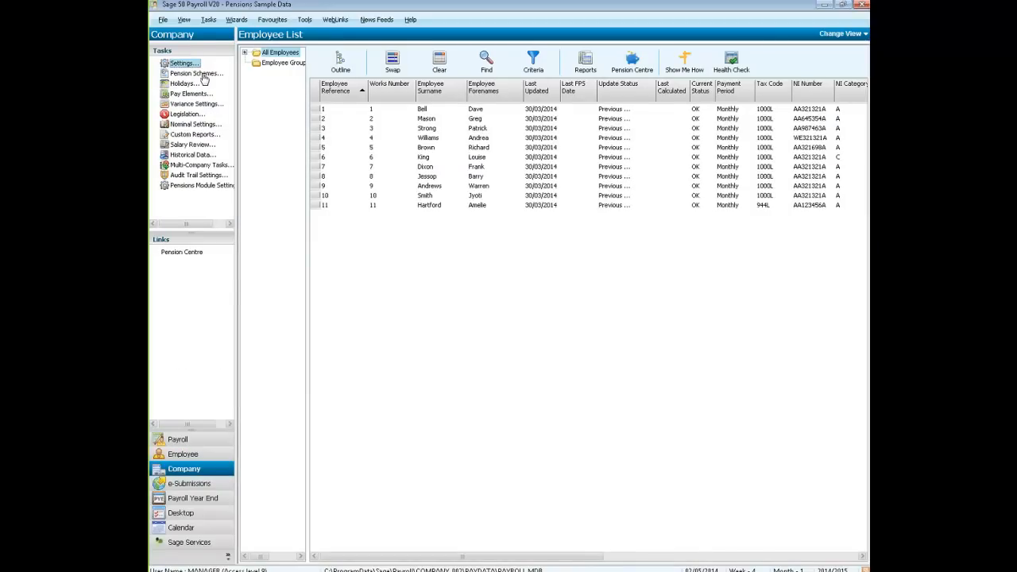
pyautogui.click(190, 73)
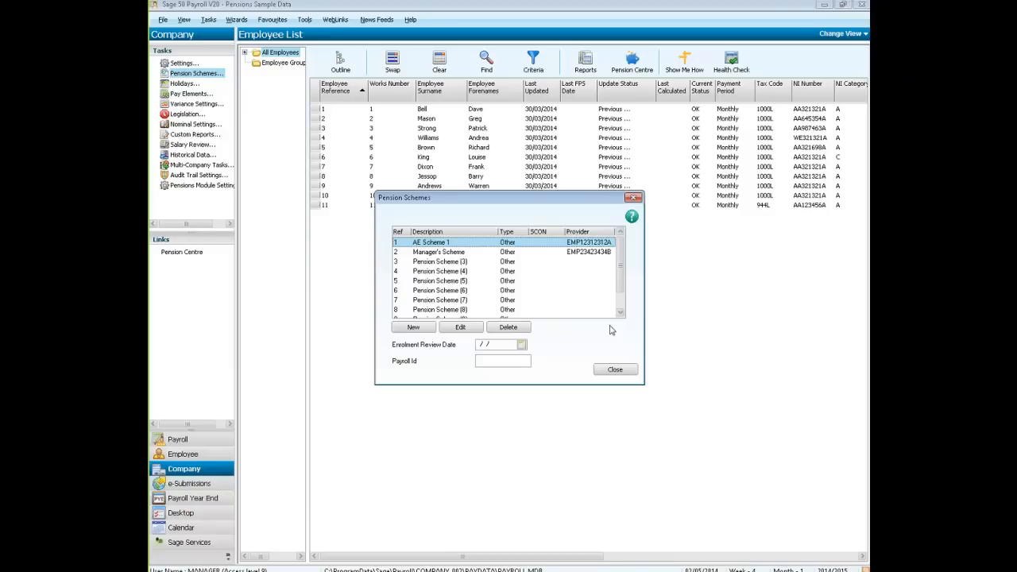
pyautogui.click(451, 329)
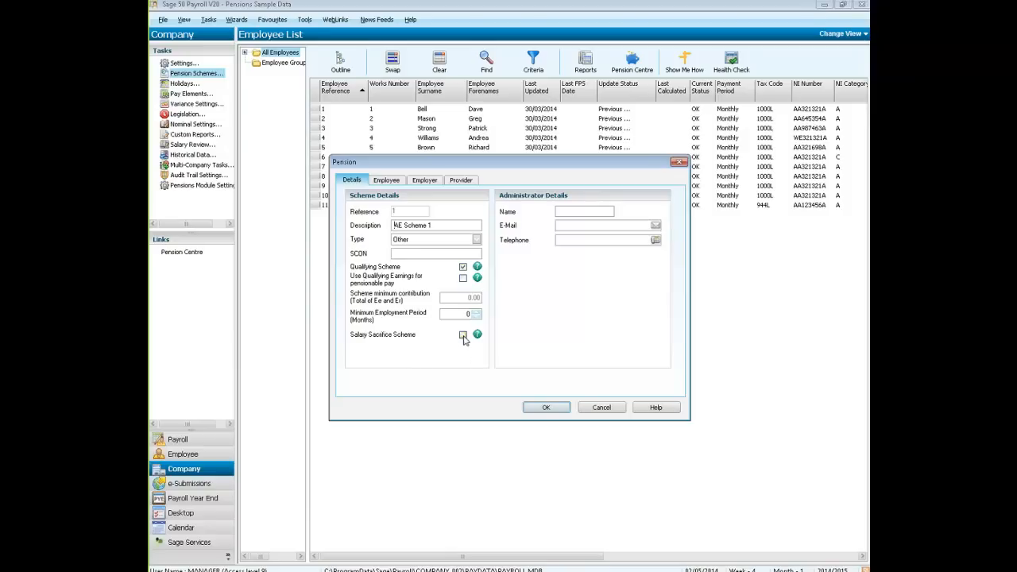
pyautogui.click(397, 182)
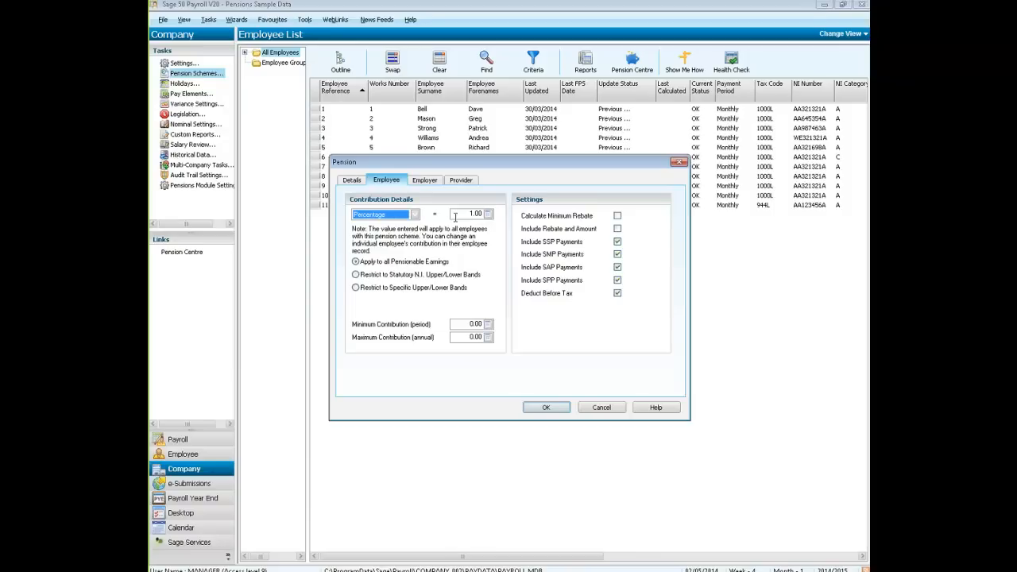
pyautogui.click(425, 180)
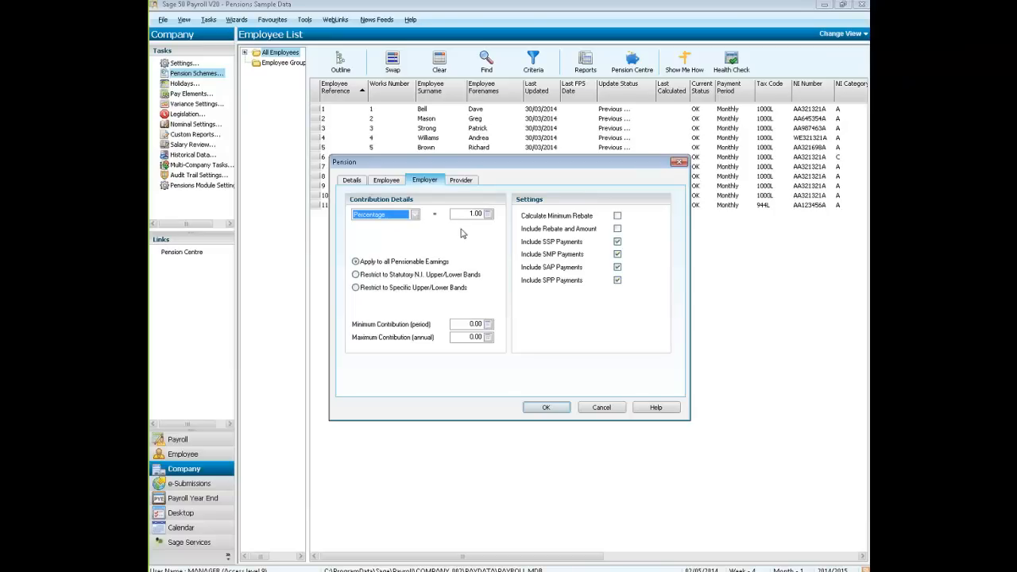
pyautogui.click(472, 181)
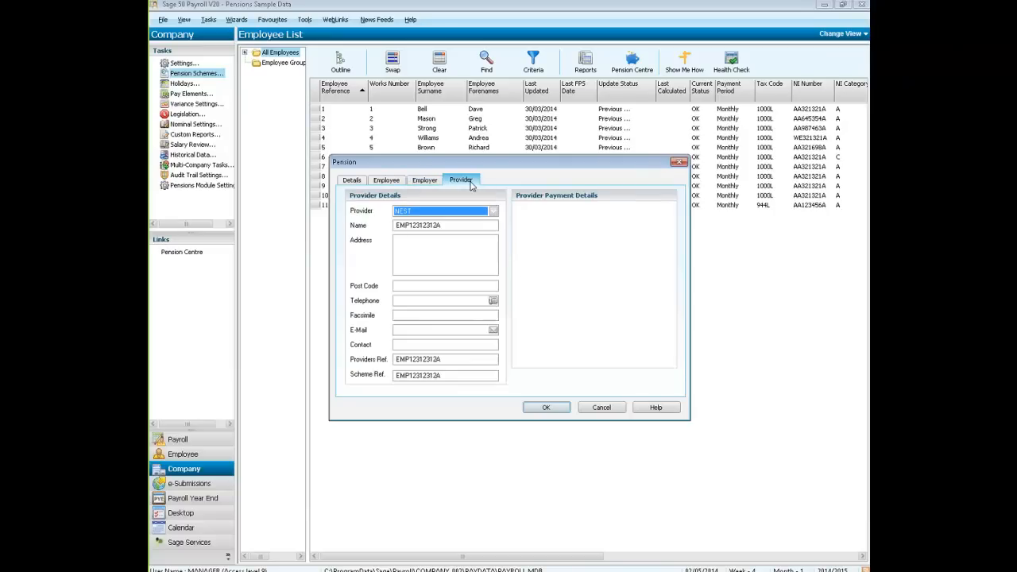
# Step: Check the provider and scheme references of AE Scheme 1, and close the pension schemes without saving changes
pyautogui.doubleClick(402, 361)
pyautogui.doubleClick(444, 374)
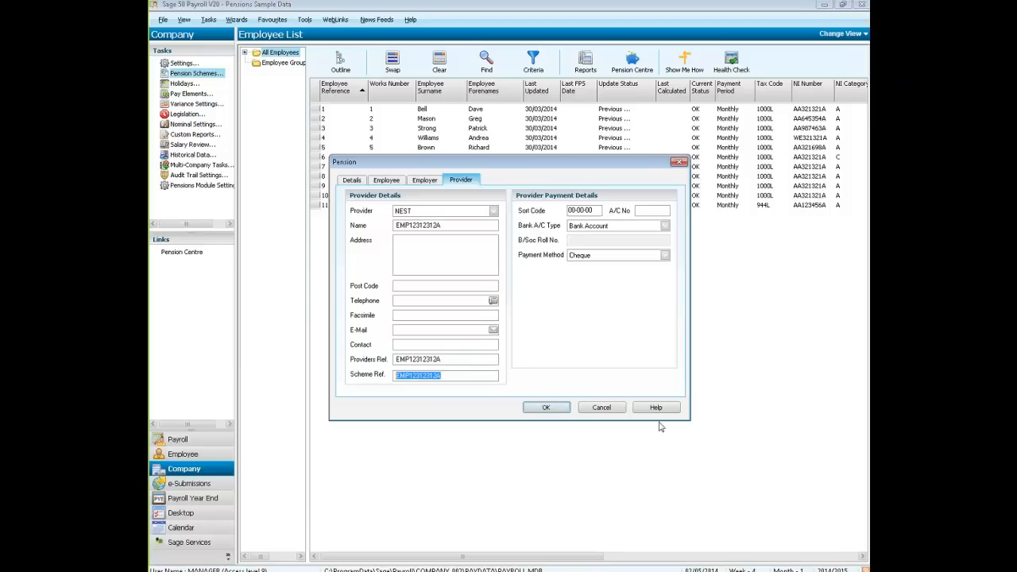
pyautogui.click(608, 409)
pyautogui.click(520, 330)
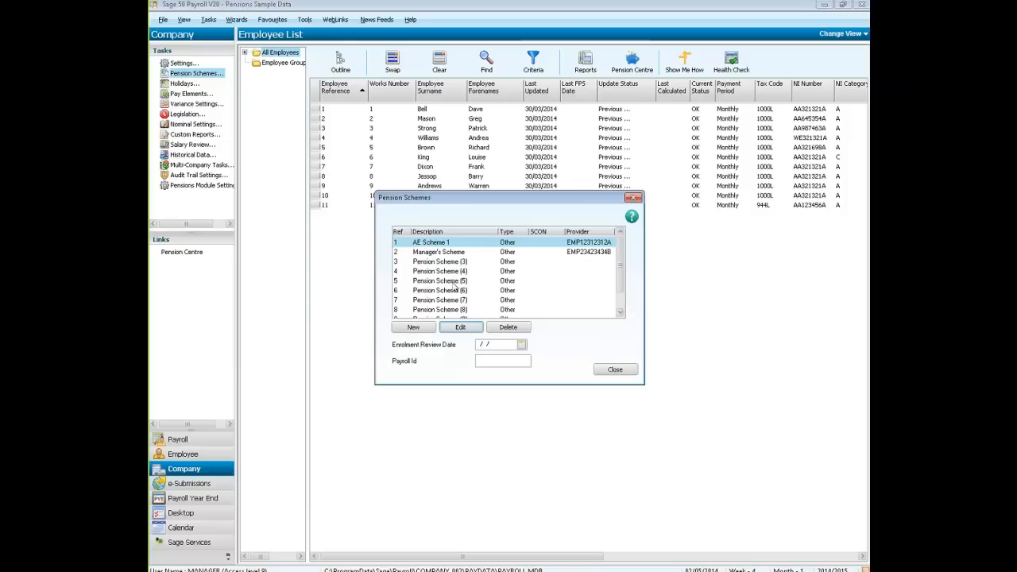
pyautogui.click(445, 253)
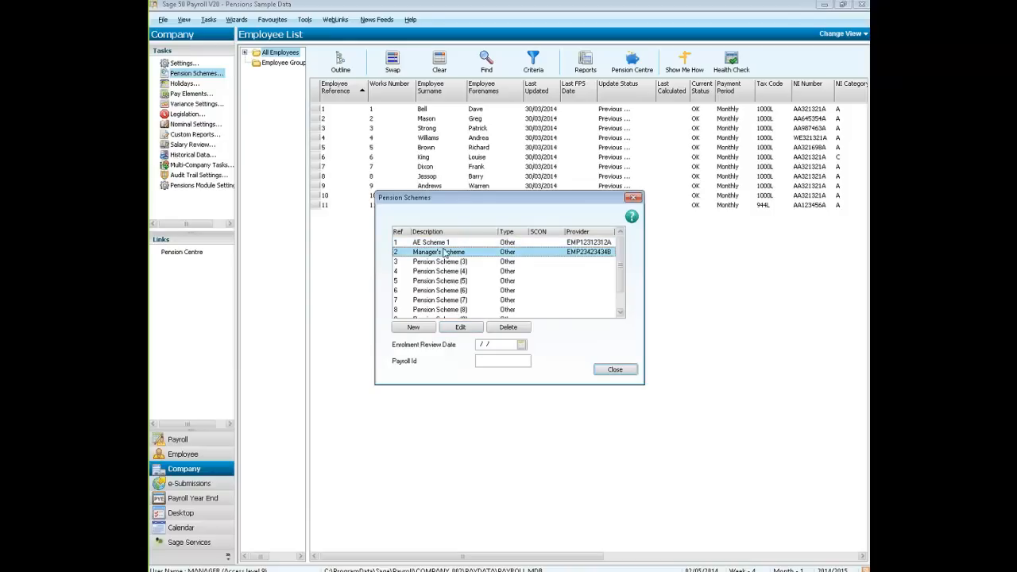
pyautogui.click(445, 243)
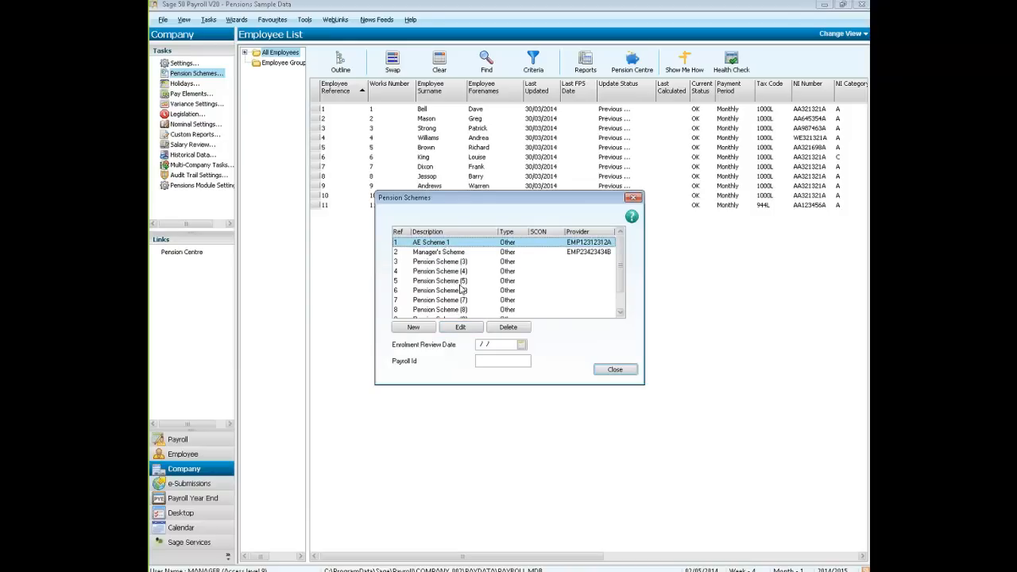
pyautogui.click(611, 371)
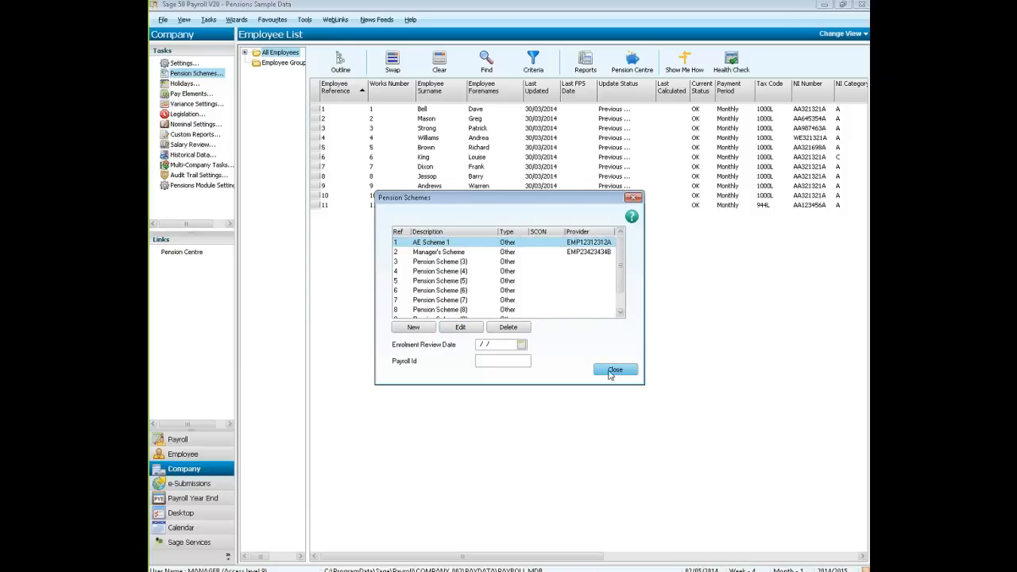
# Step: Check the payroll process date and view the pension data import options, leaving both without changes
pyautogui.click(179, 442)
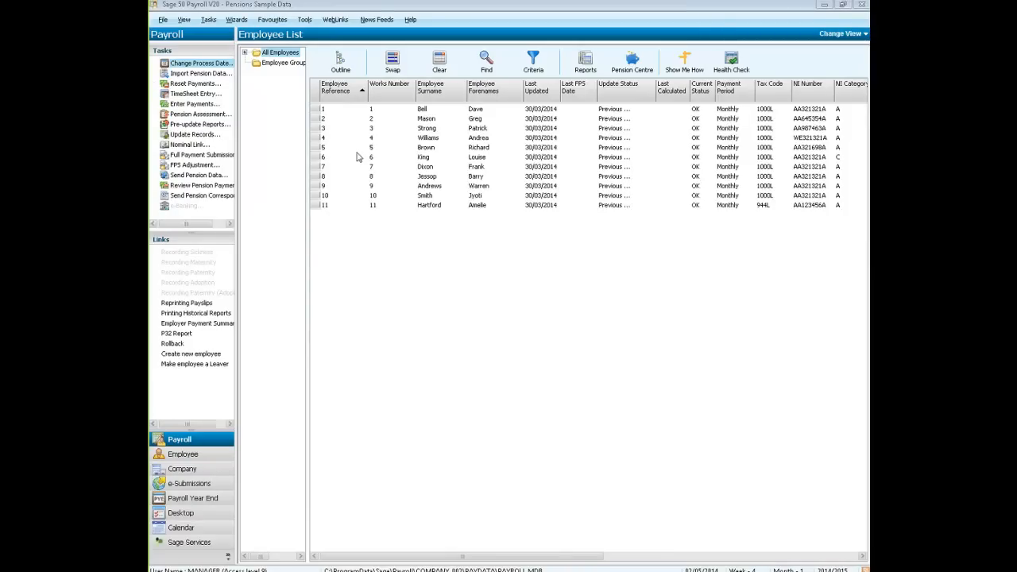
pyautogui.click(201, 64)
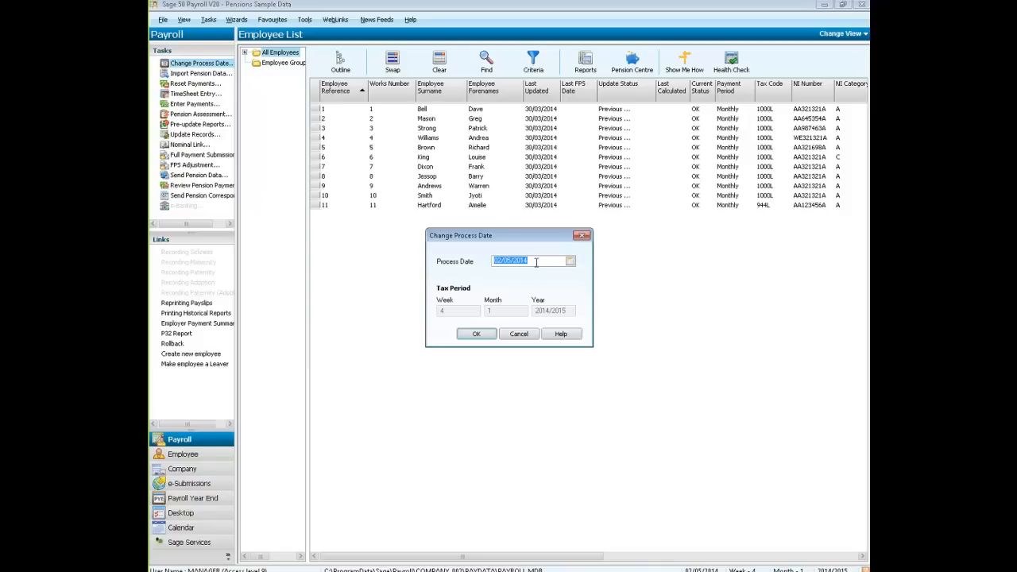
pyautogui.click(580, 237)
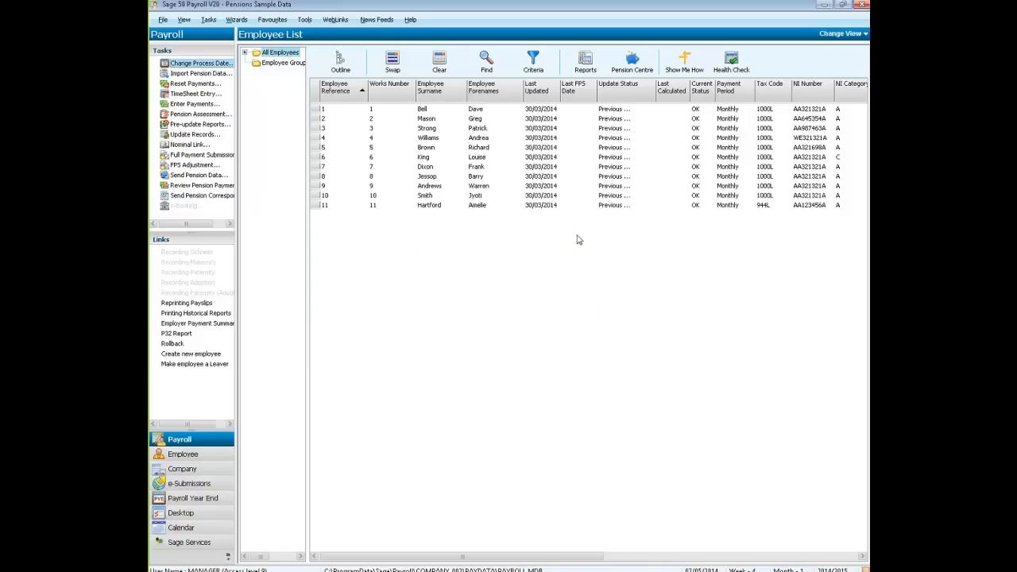
pyautogui.click(200, 74)
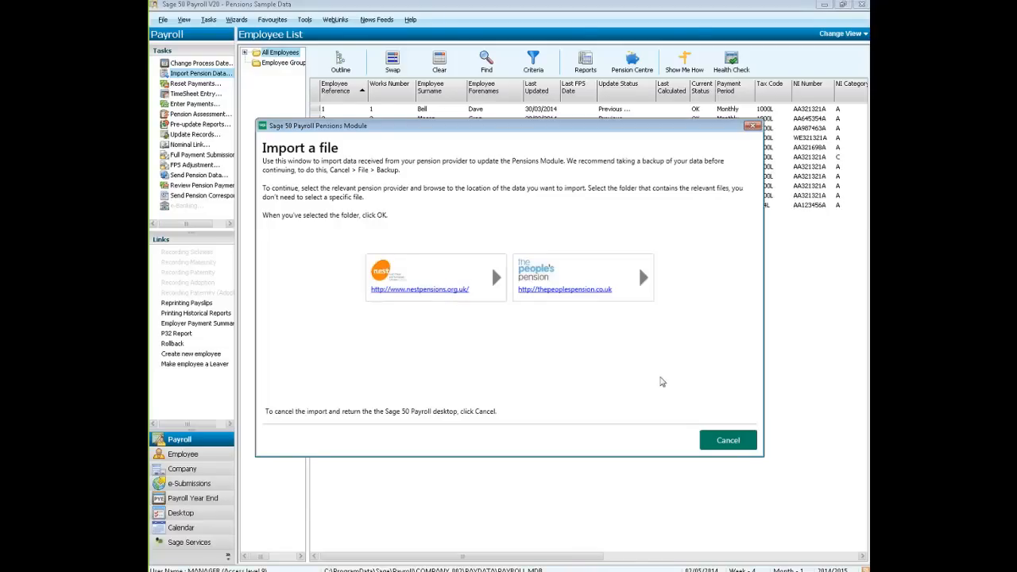
pyautogui.click(728, 440)
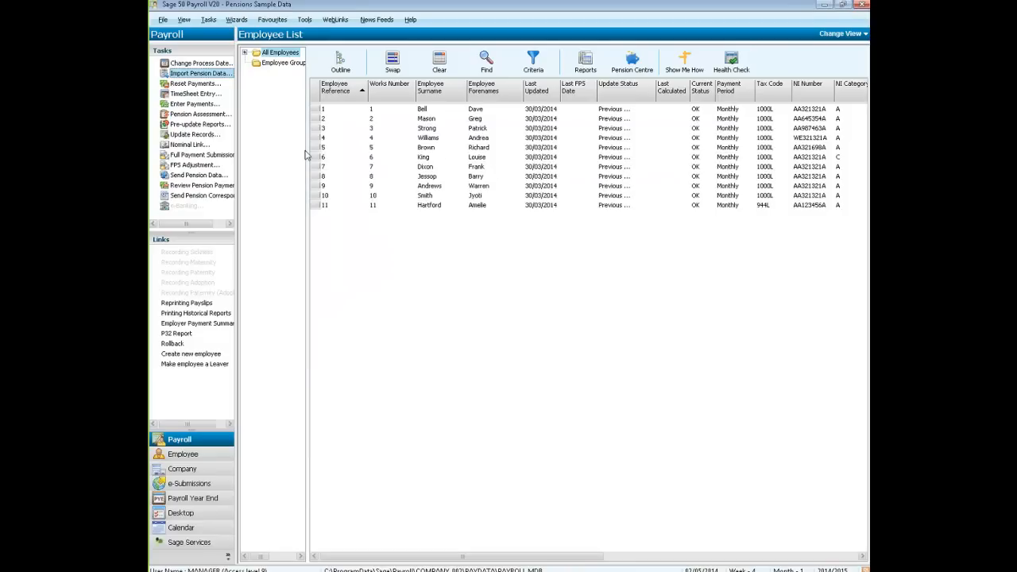
# Step: Select all employees and start entering their payments, checking for legislation updates first
pyautogui.moveTo(305, 155); pyautogui.dragTo(286, 155)
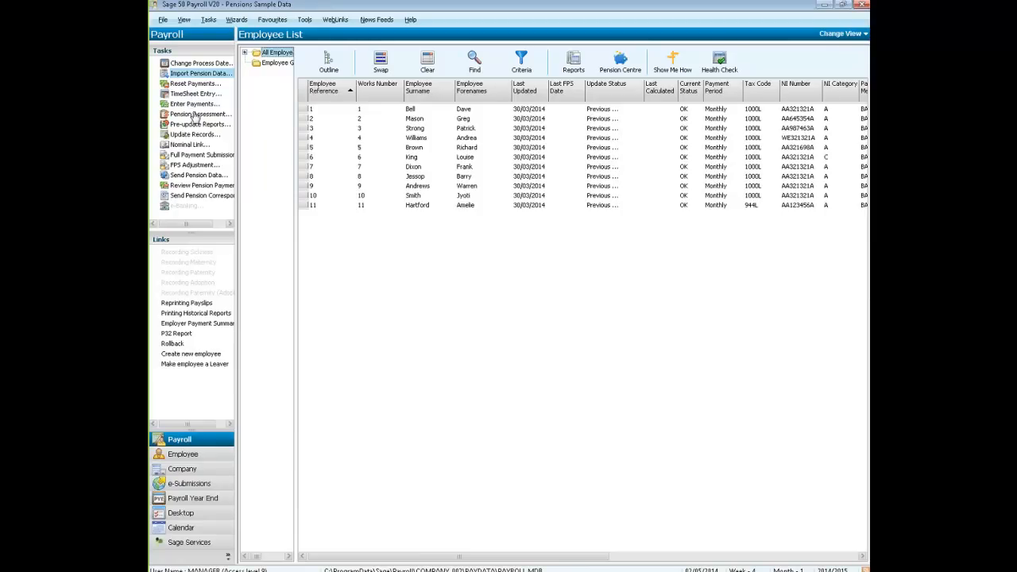
pyautogui.click(376, 67)
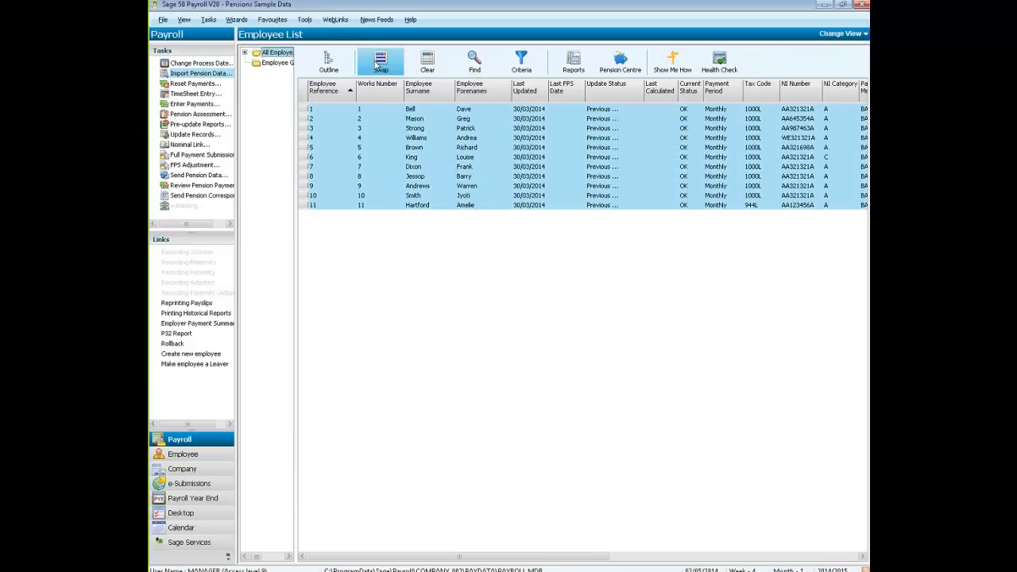
pyautogui.click(194, 104)
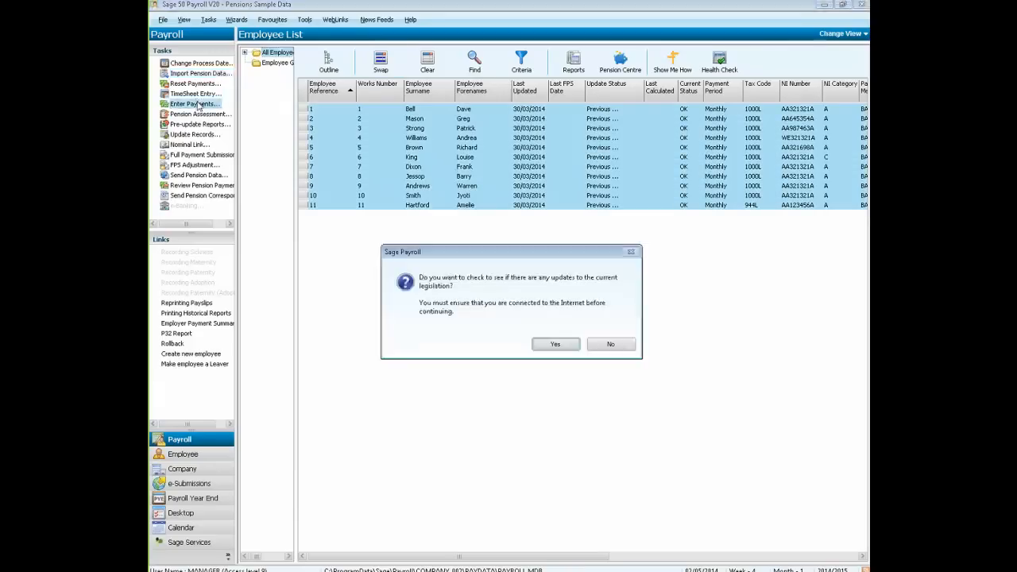
pyautogui.click(559, 345)
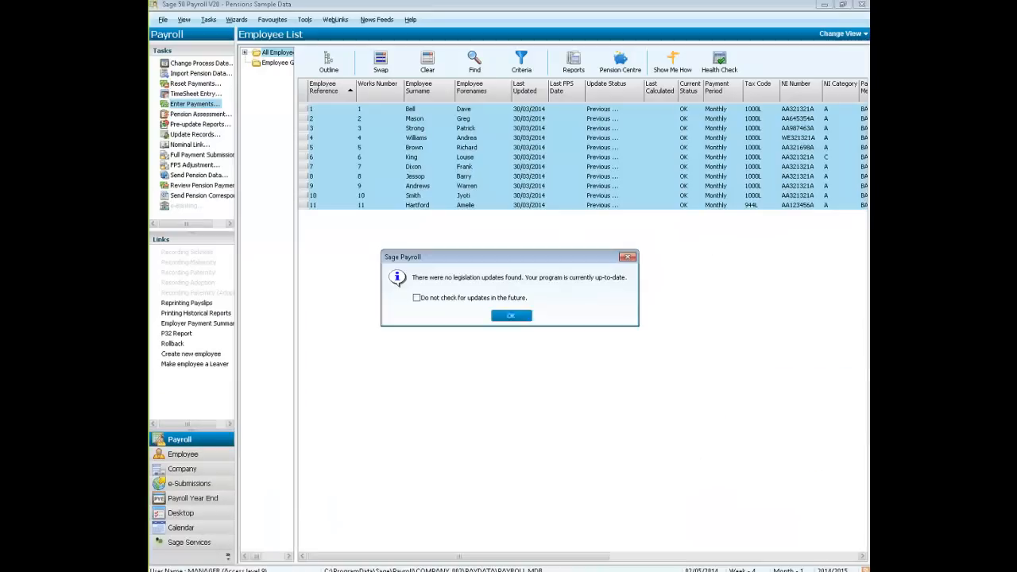
pyautogui.click(512, 315)
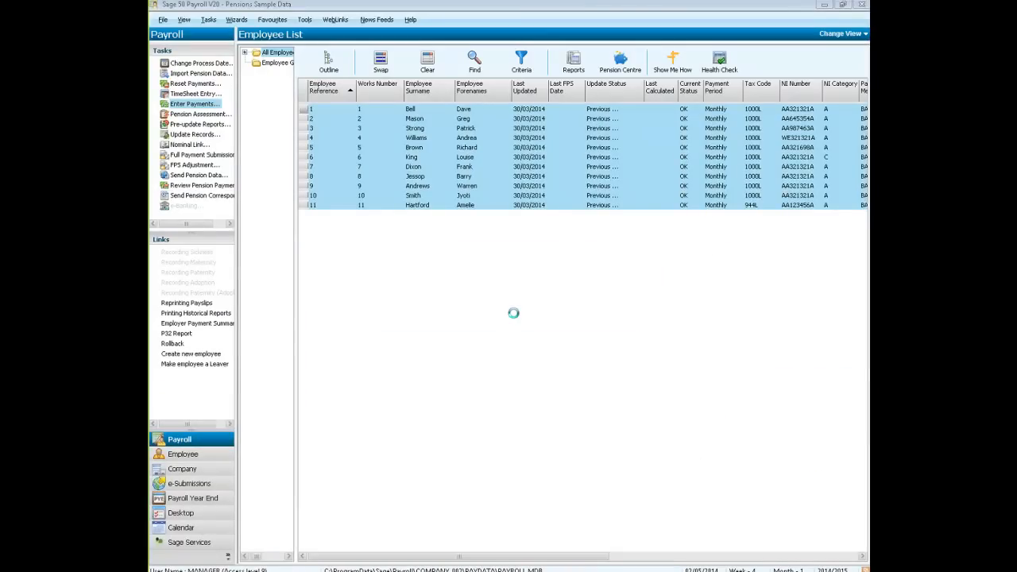
pyautogui.click(621, 58)
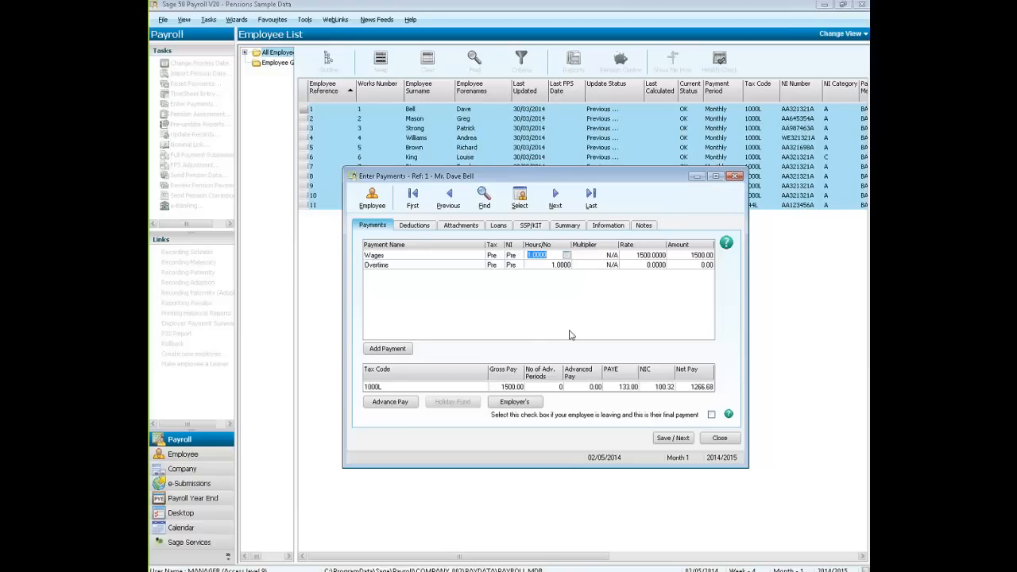
# Step: Save the payments of each selected employee in turn without changes, and close payment entry
pyautogui.click(678, 441)
pyautogui.click(673, 438)
pyautogui.click(673, 438)
pyautogui.click(673, 438)
pyautogui.click(673, 438)
pyautogui.click(673, 438)
pyautogui.press('Return')
pyautogui.moveTo(593, 179); pyautogui.dragTo(594, 271)
pyautogui.click(673, 529)
pyautogui.click(673, 530)
pyautogui.click(675, 531)
pyautogui.click(675, 531)
pyautogui.click(731, 529)
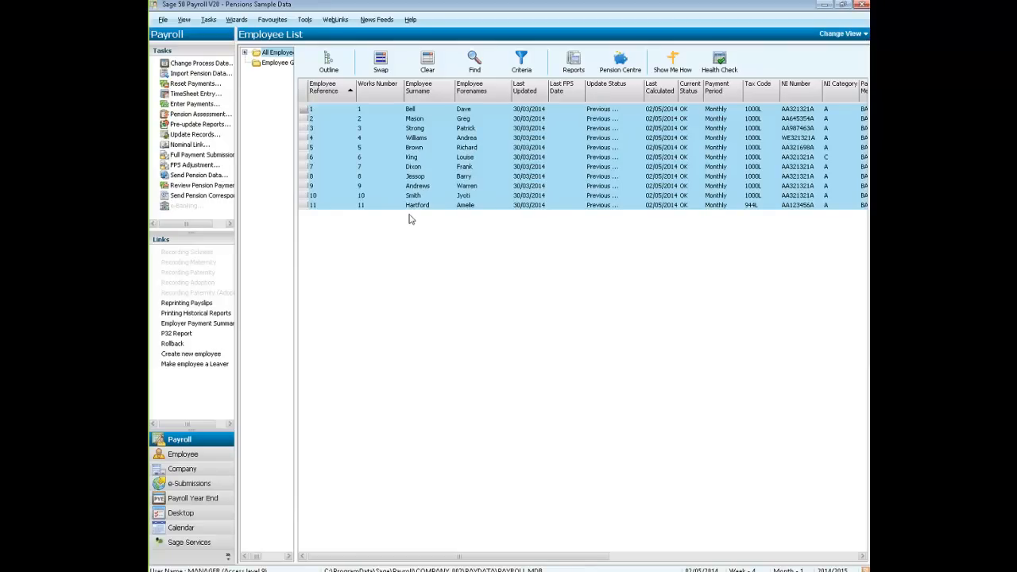
# Step: Run the pension assessment for the selected employees, deselecting the ineligible ones and continuing without a backup
pyautogui.click(213, 115)
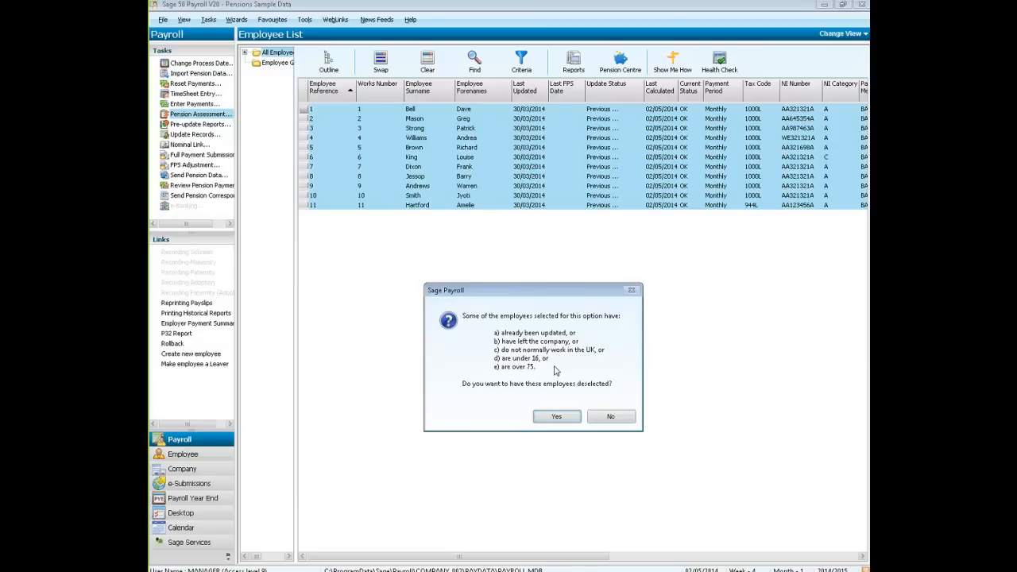
pyautogui.click(567, 418)
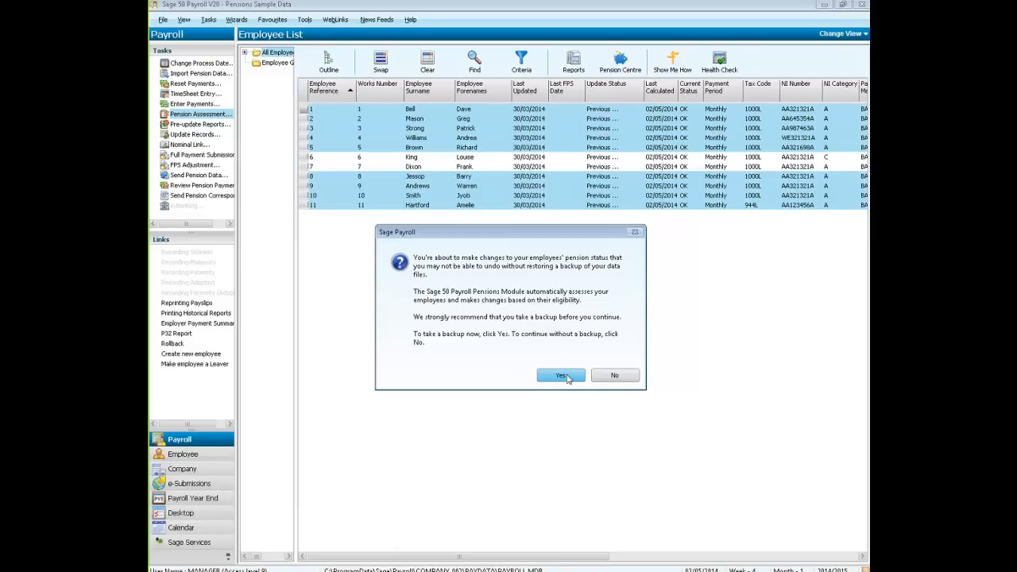
pyautogui.click(625, 378)
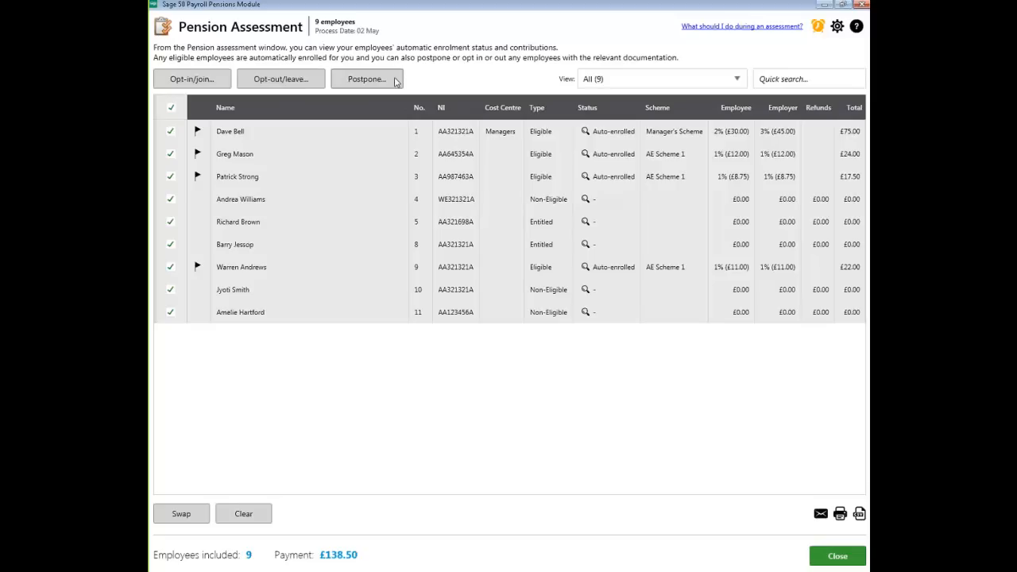
# Step: View the opt-out details of the eligible selected employees, and return to the assessment without changes
pyautogui.click(271, 82)
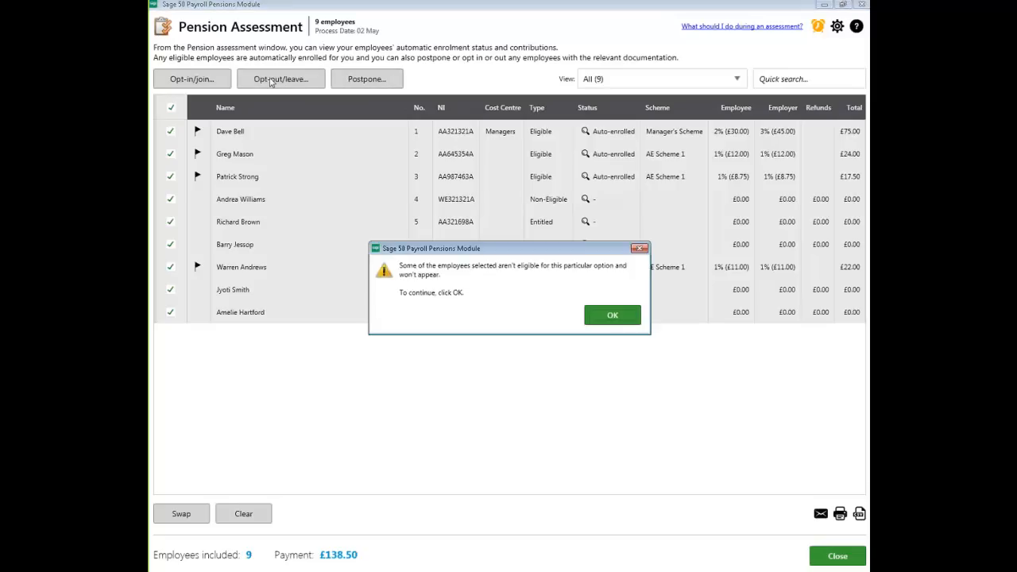
pyautogui.click(612, 318)
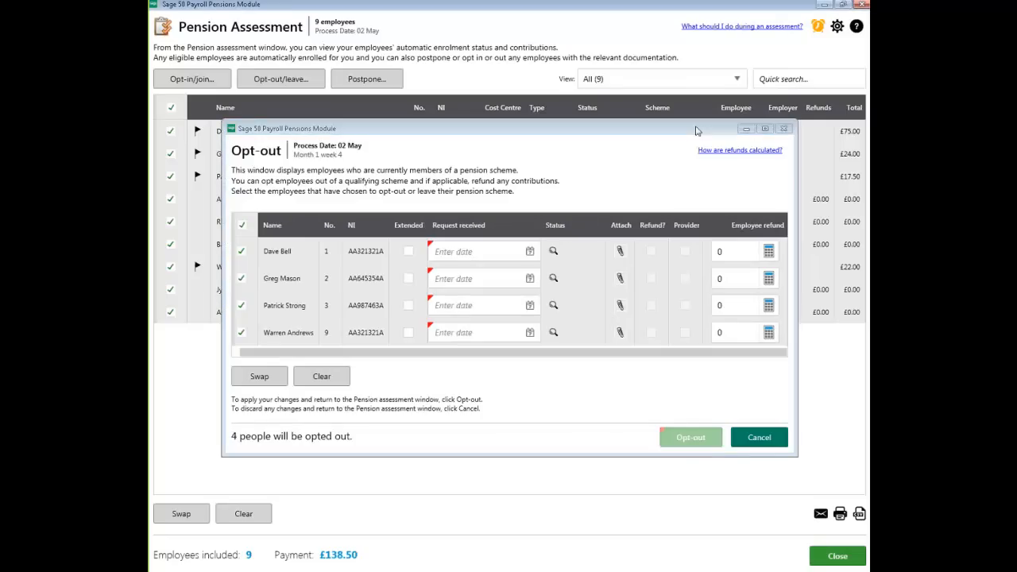
pyautogui.click(768, 446)
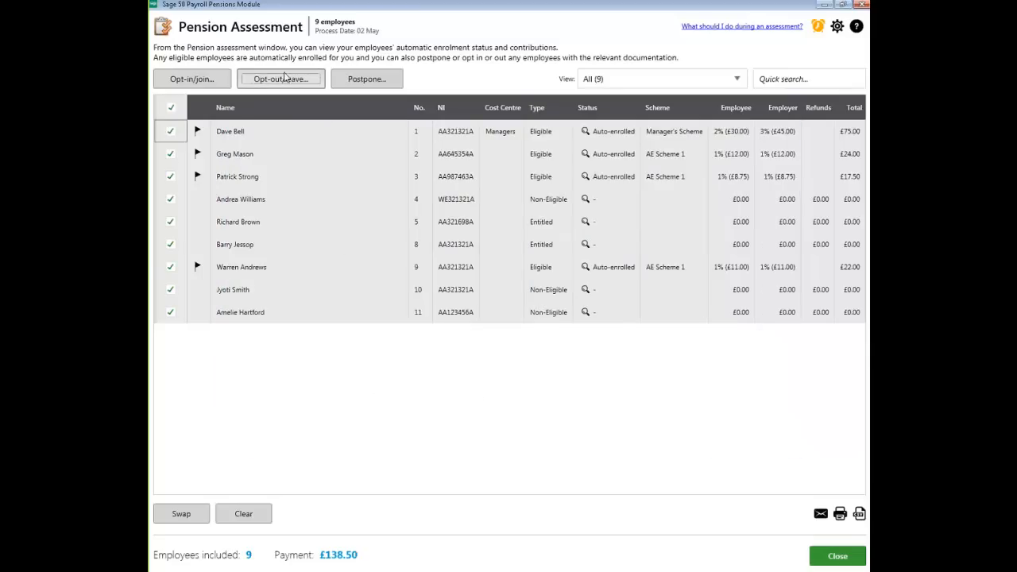
# Step: Try to opt out only employee 1 with request received date 01/05/2014, and discard the opt-out changes
pyautogui.click(284, 78)
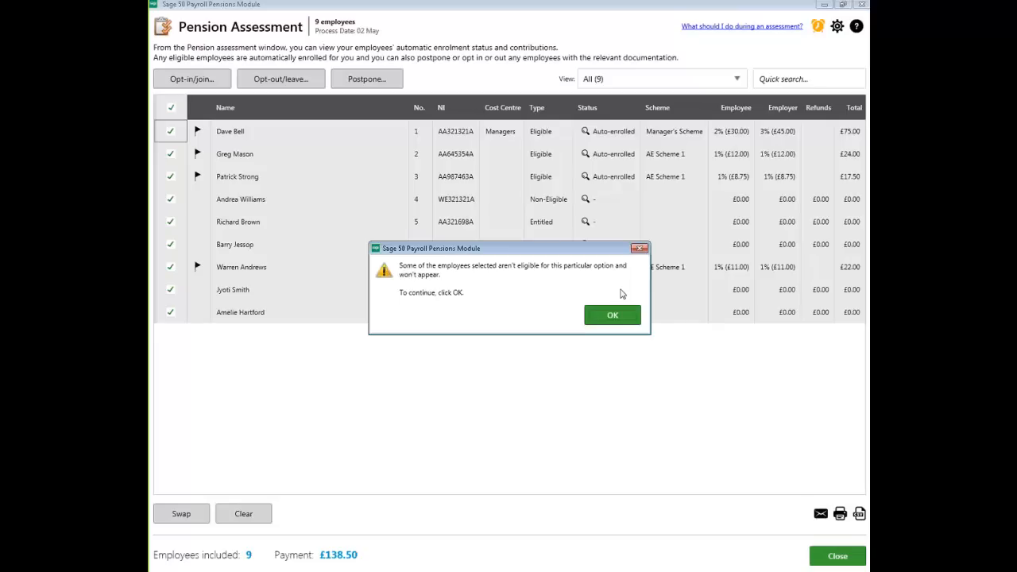
pyautogui.moveTo(522, 251); pyautogui.dragTo(537, 181)
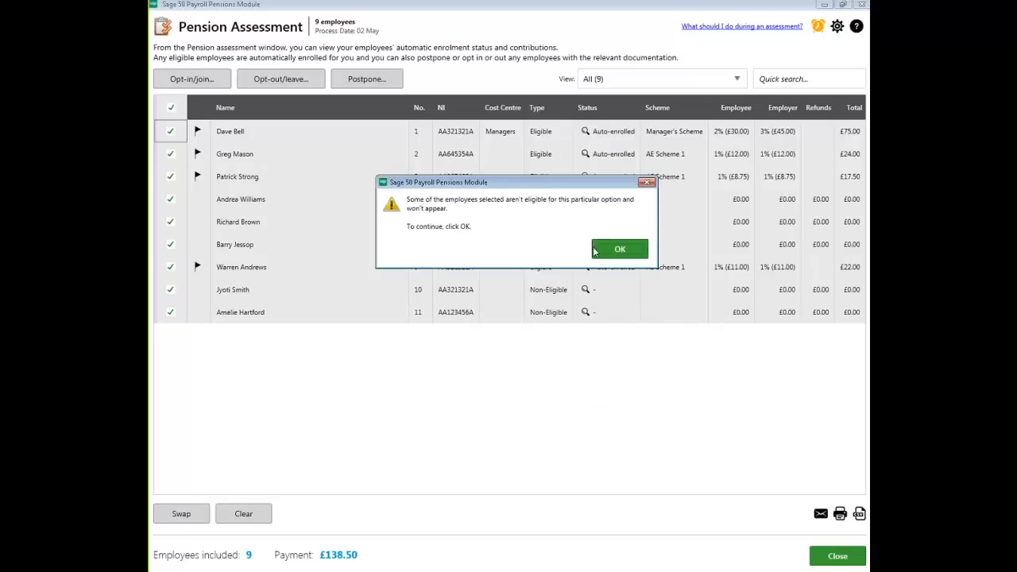
pyautogui.click(597, 251)
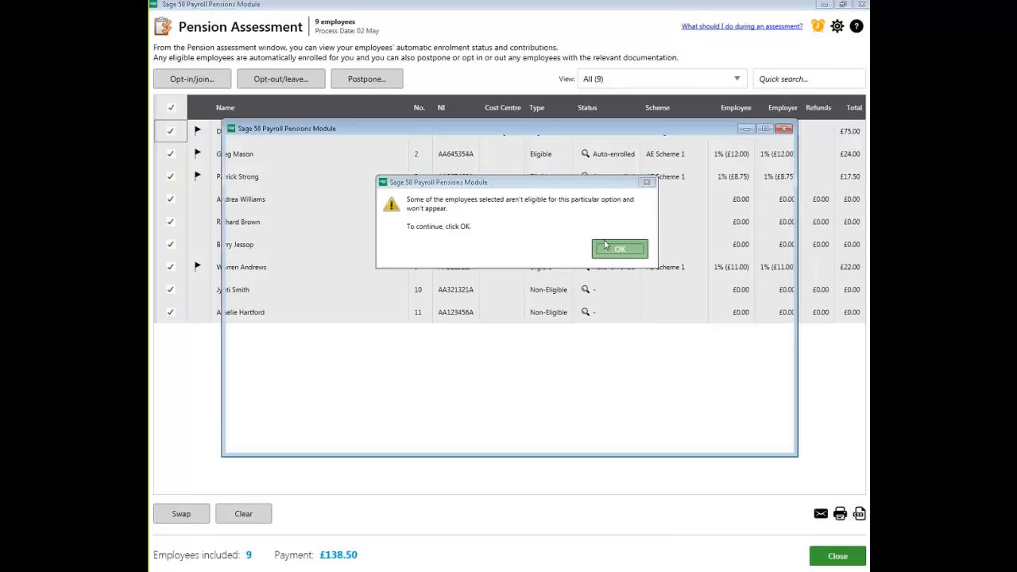
pyautogui.moveTo(400, 128)
pyautogui.mouseDown()
pyautogui.moveTo(420, 236)
pyautogui.moveTo(487, 223)
pyautogui.moveTo(468, 147)
pyautogui.moveTo(422, 134)
pyautogui.moveTo(408, 117)
pyautogui.mouseUp()
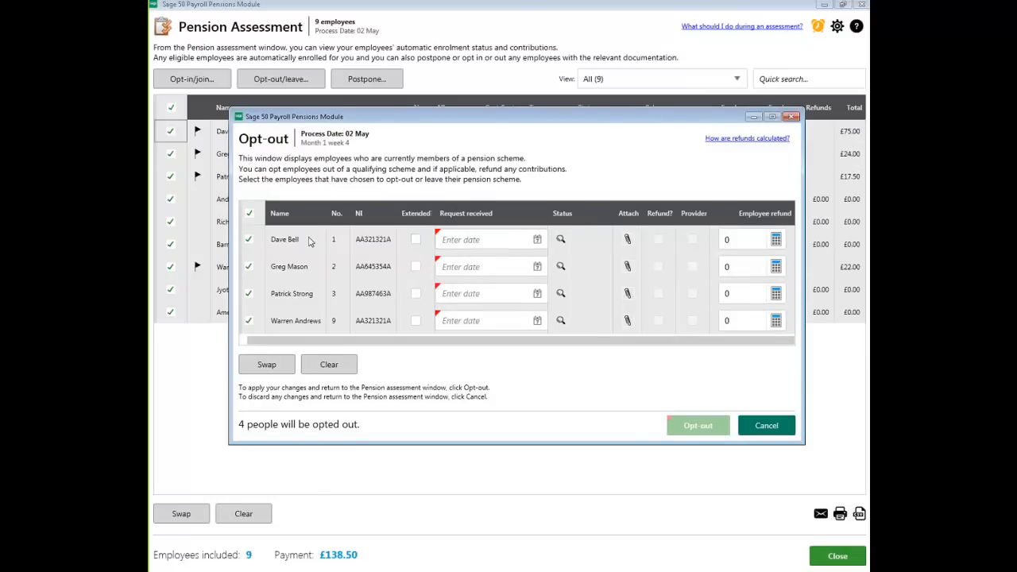
pyautogui.click(248, 213)
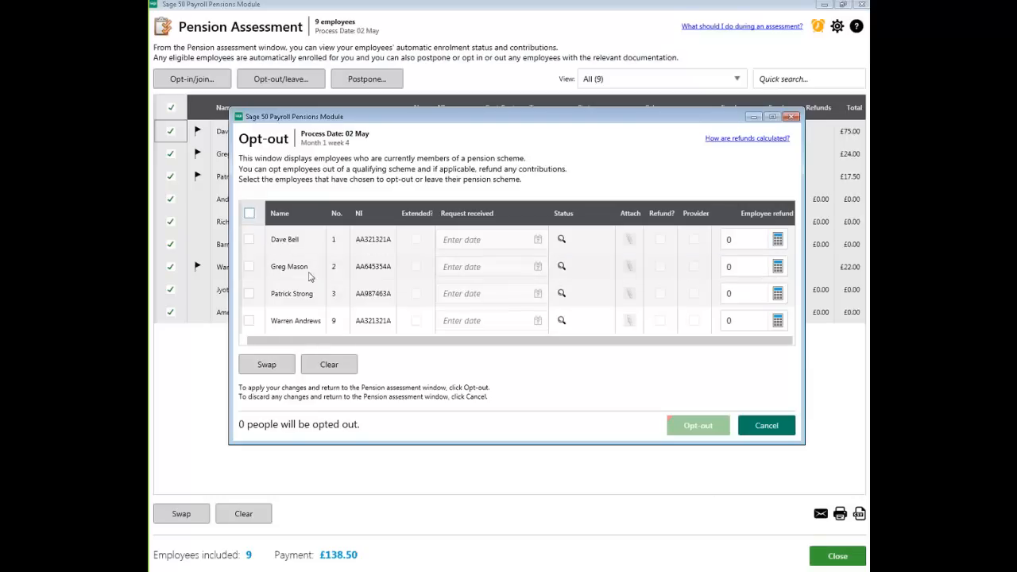
pyautogui.click(249, 239)
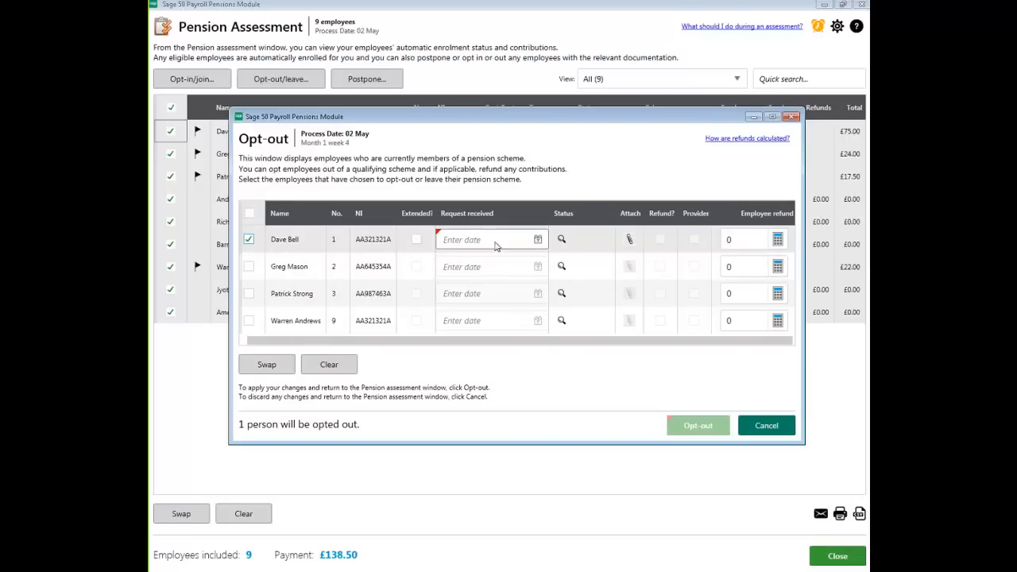
pyautogui.click(537, 241)
pyautogui.click(539, 310)
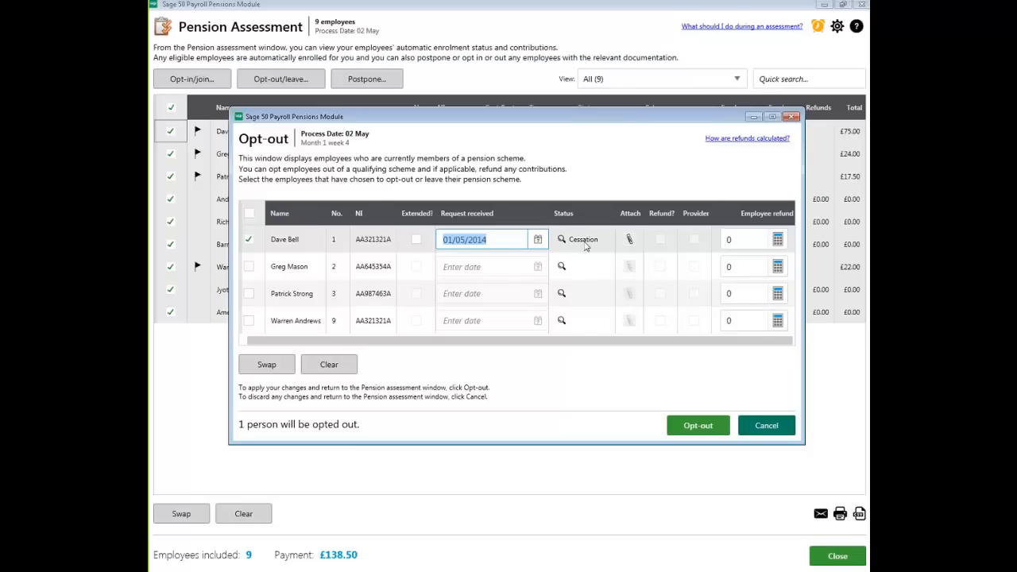
pyautogui.moveTo(563, 242)
pyautogui.click(766, 426)
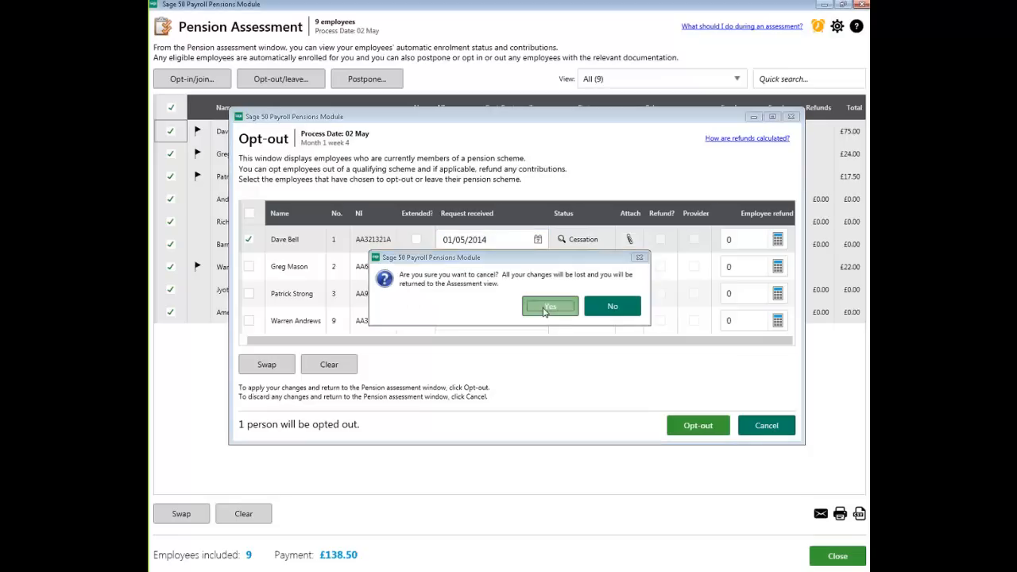
pyautogui.click(547, 308)
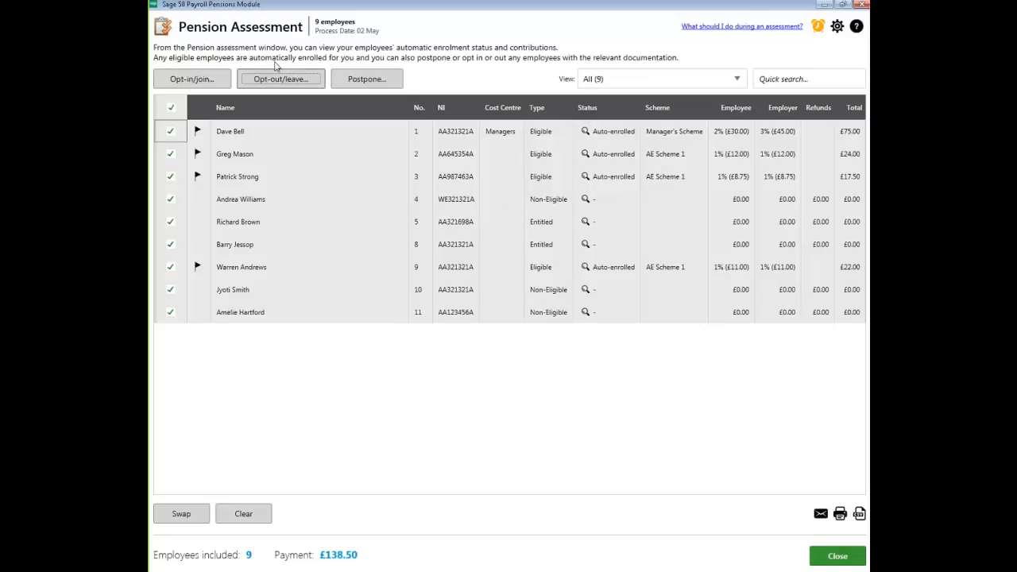
# Step: View the postponement options and the postpone-to calendar for employee 1, and return to the assessment without postponing anyone
pyautogui.click(355, 83)
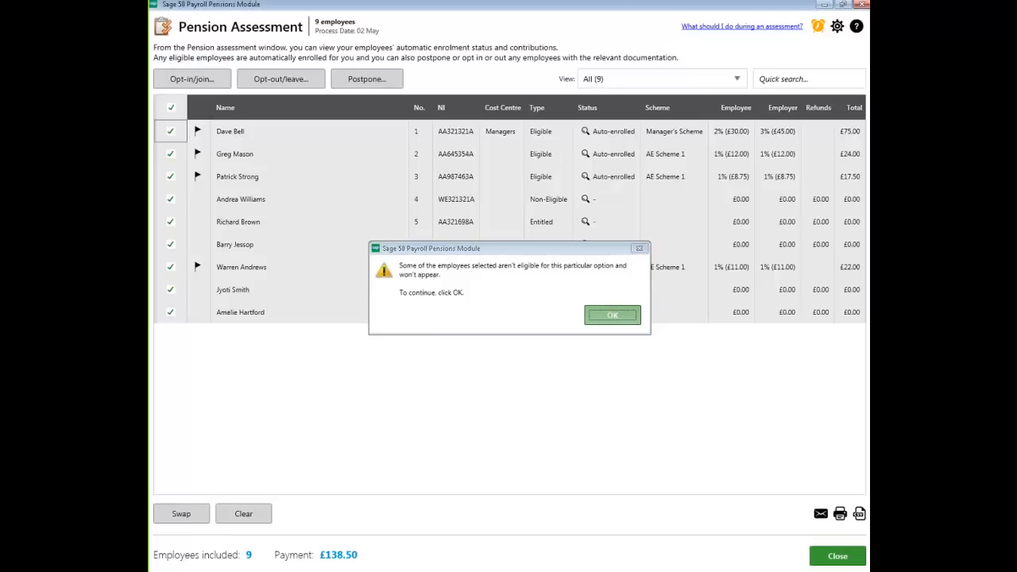
pyautogui.click(612, 317)
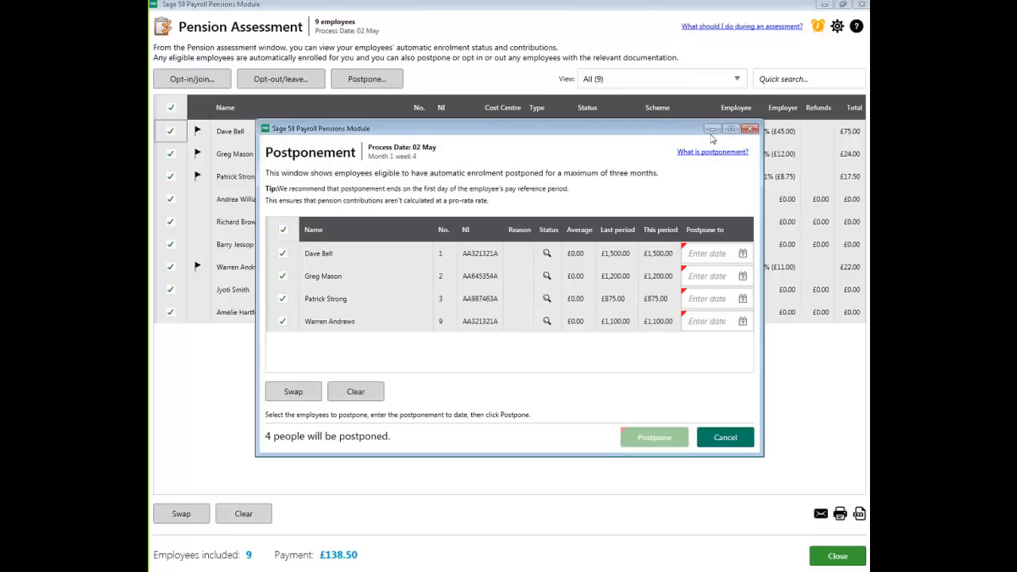
pyautogui.click(731, 129)
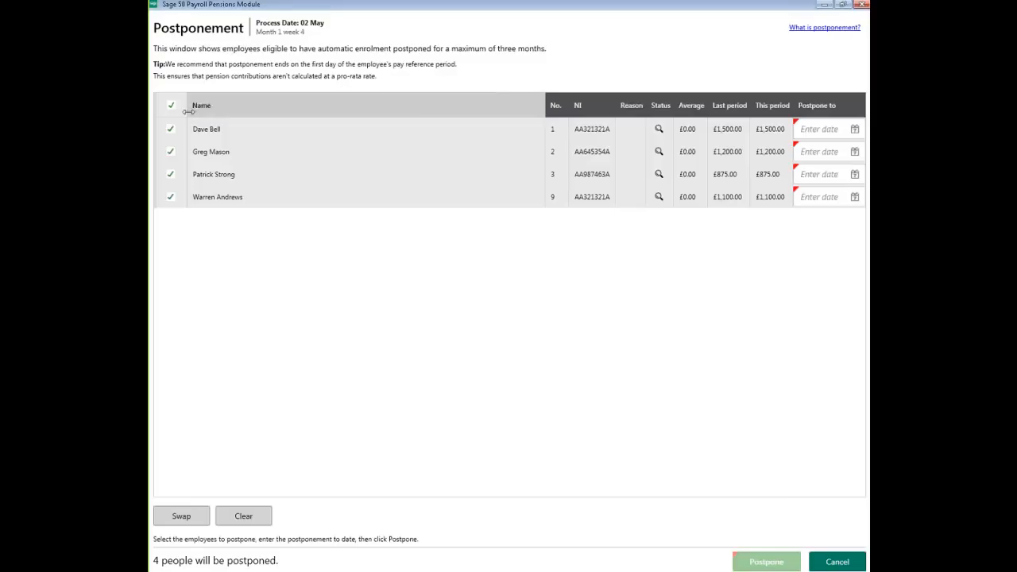
pyautogui.click(842, 129)
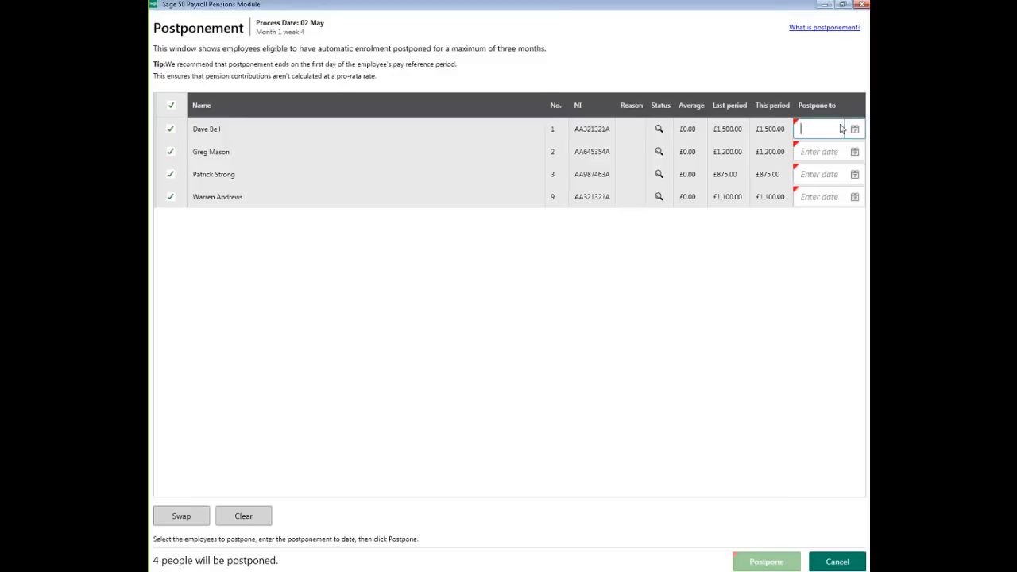
pyautogui.click(853, 129)
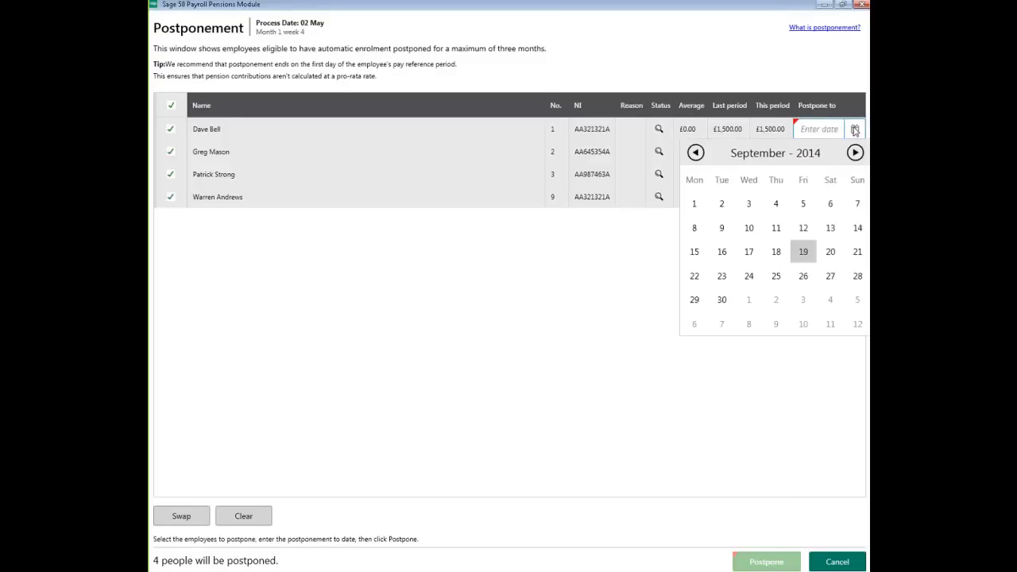
pyautogui.click(851, 402)
pyautogui.click(862, 4)
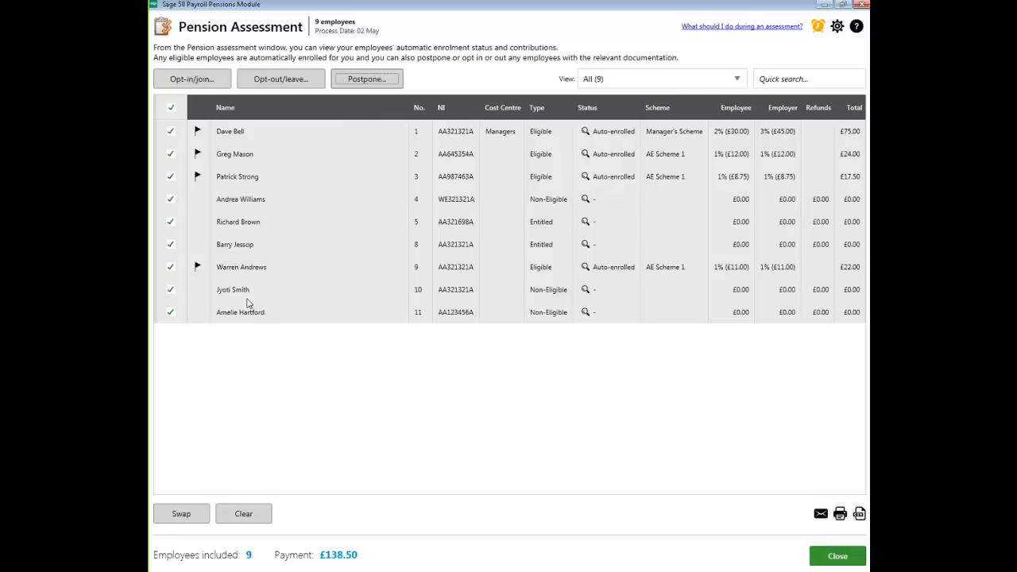
# Step: Start opting in the five listed non-member employees and set each request received date to 01/05/2014
pyautogui.click(204, 81)
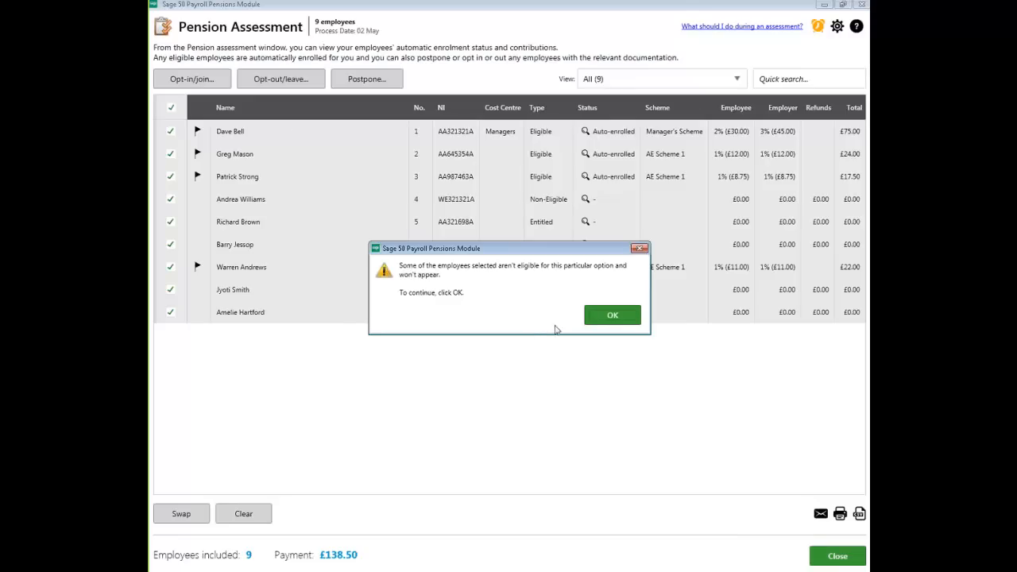
pyautogui.click(602, 318)
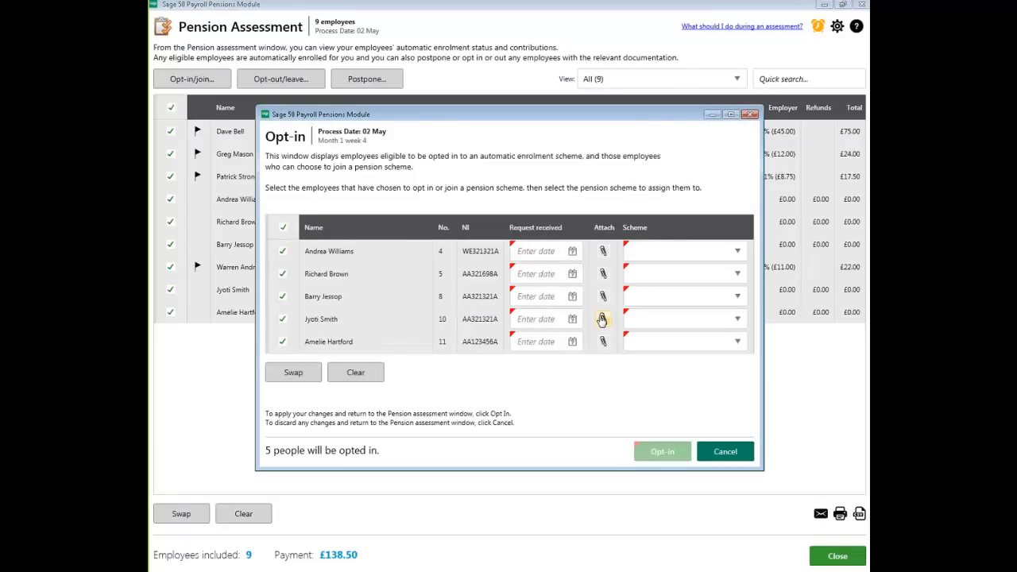
pyautogui.click(731, 114)
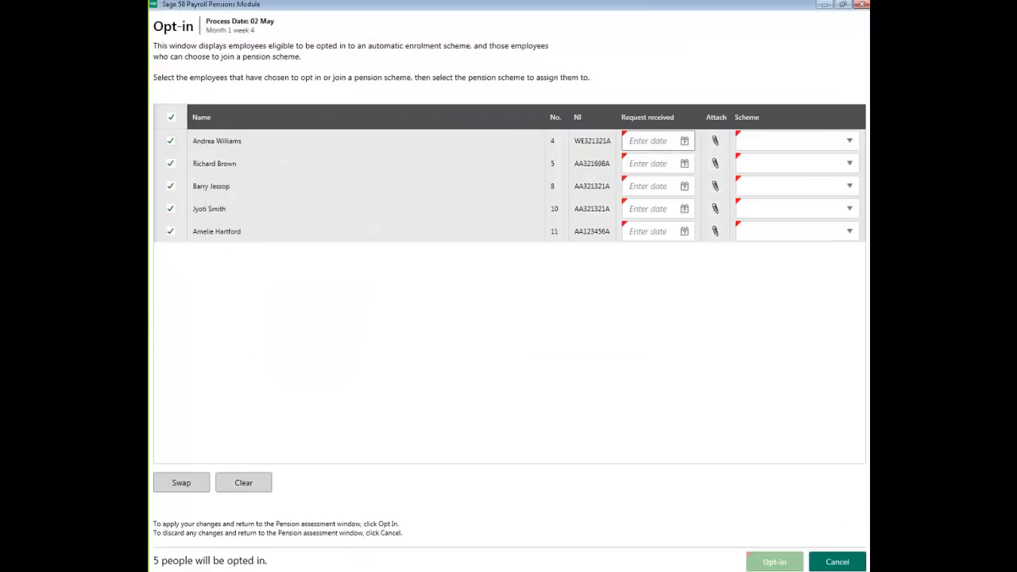
pyautogui.click(684, 141)
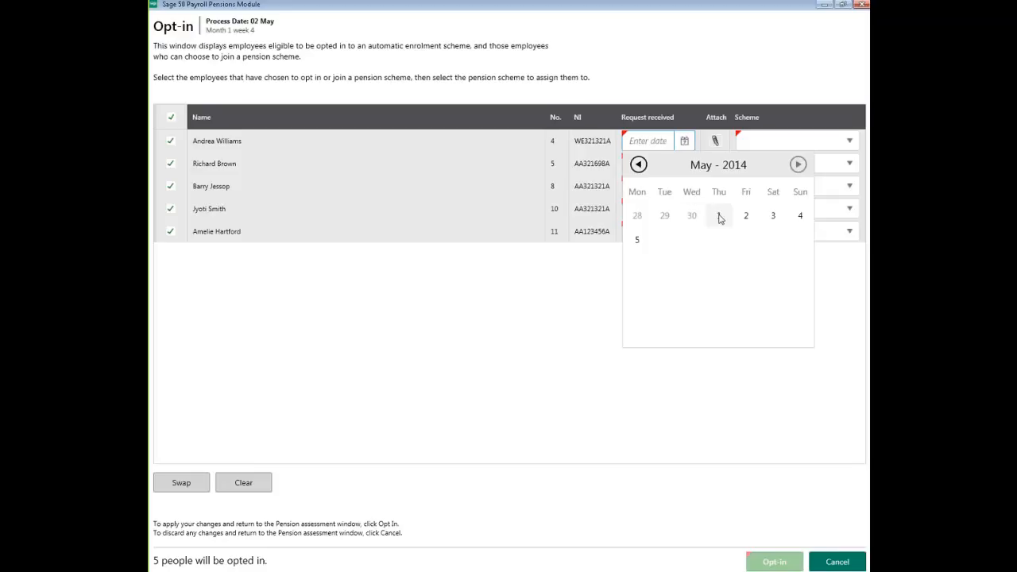
pyautogui.click(720, 217)
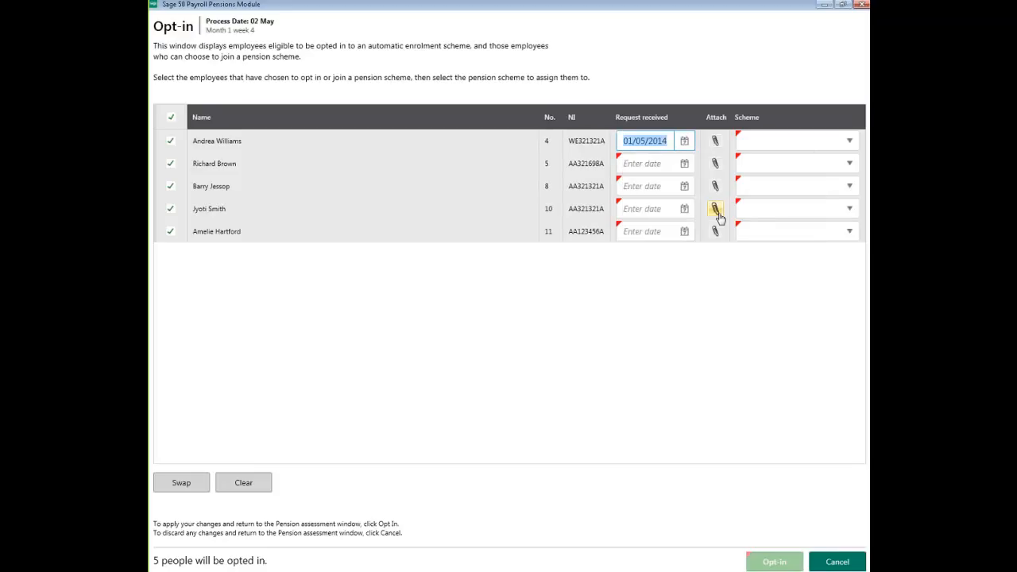
pyautogui.click(685, 164)
pyautogui.click(713, 237)
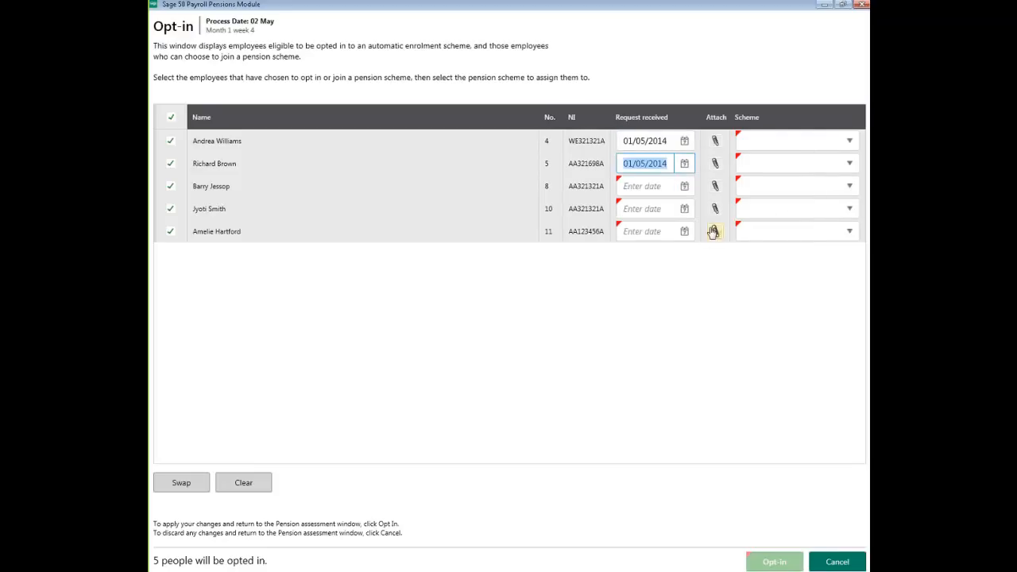
pyautogui.click(684, 186)
pyautogui.click(712, 261)
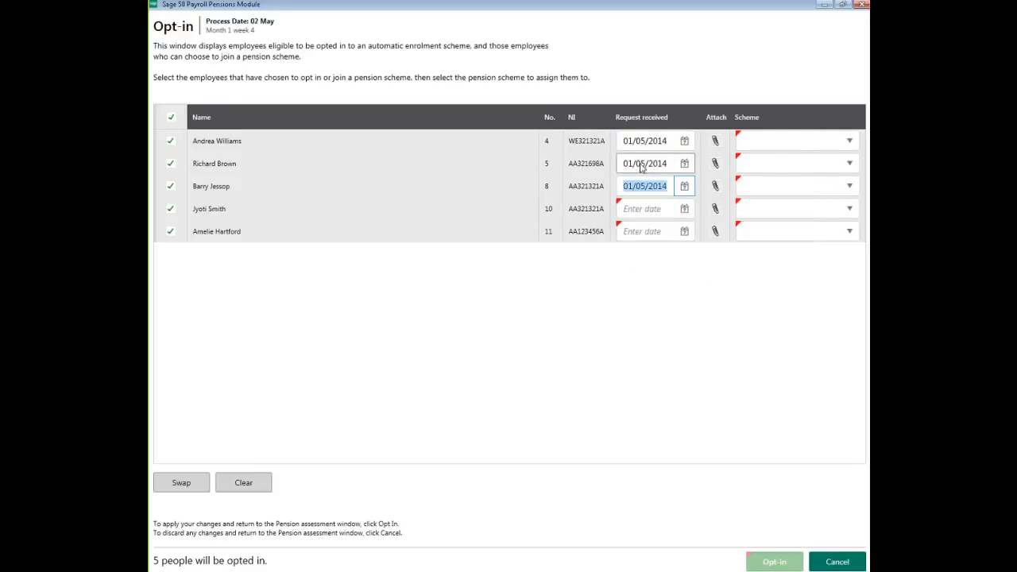
pyautogui.click(684, 208)
pyautogui.click(712, 286)
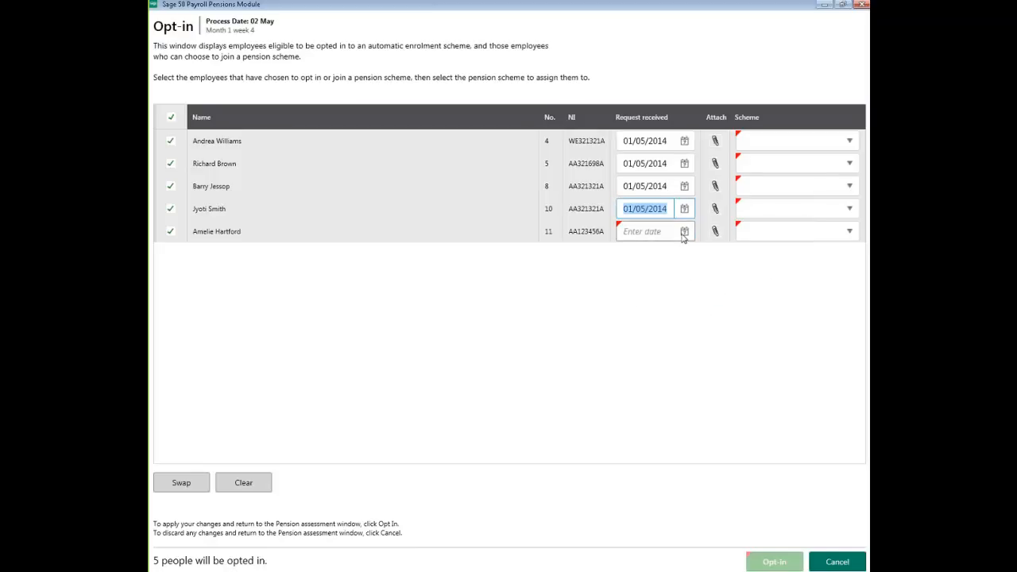
pyautogui.click(684, 231)
pyautogui.click(713, 308)
# Step: Assign AE Scheme 1 to all five employees and apply the opt-in
pyautogui.click(798, 139)
pyautogui.click(800, 165)
pyautogui.click(801, 164)
pyautogui.click(799, 185)
pyautogui.click(799, 188)
pyautogui.click(798, 208)
pyautogui.click(799, 213)
pyautogui.click(797, 238)
pyautogui.click(797, 239)
pyautogui.click(796, 261)
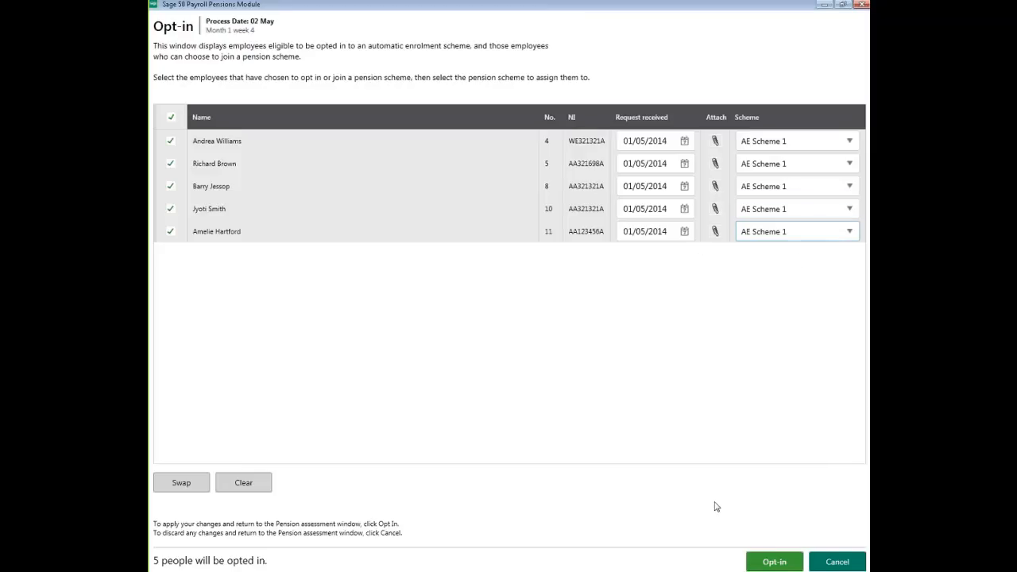
pyautogui.click(777, 562)
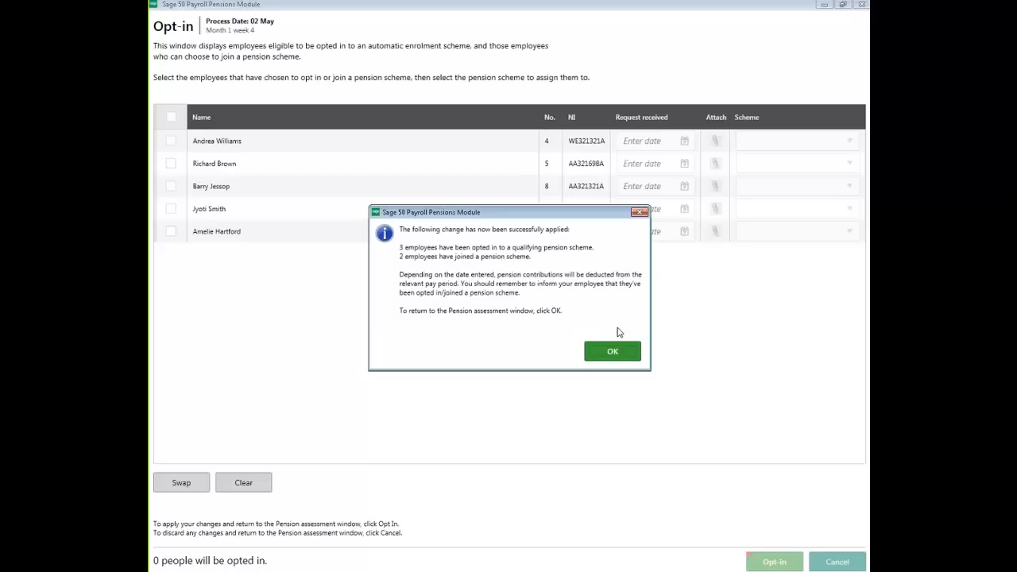
pyautogui.click(620, 350)
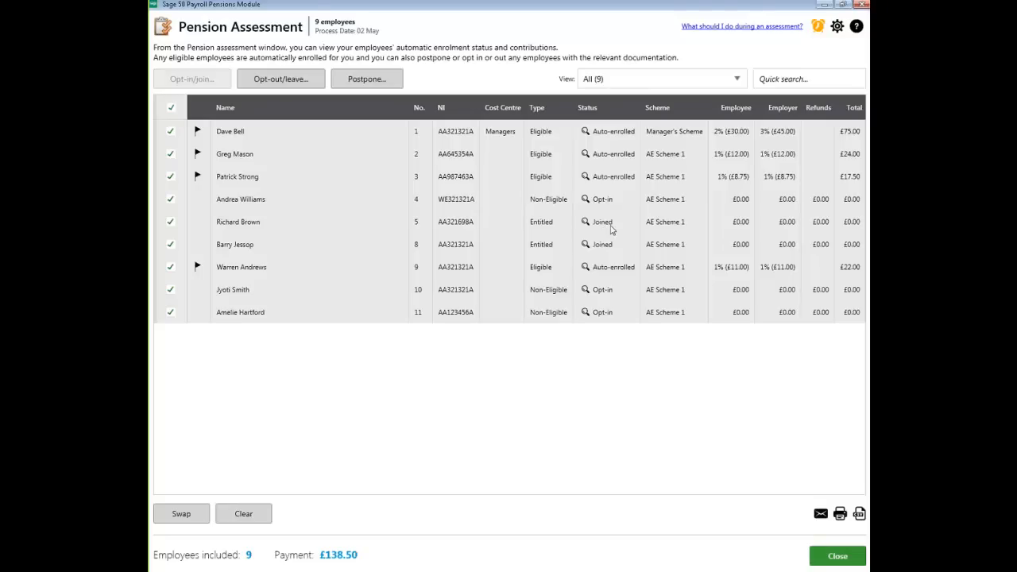
# Step: Close the pension assessment and add employees 6 and 7 to the employee list selection
pyautogui.click(838, 556)
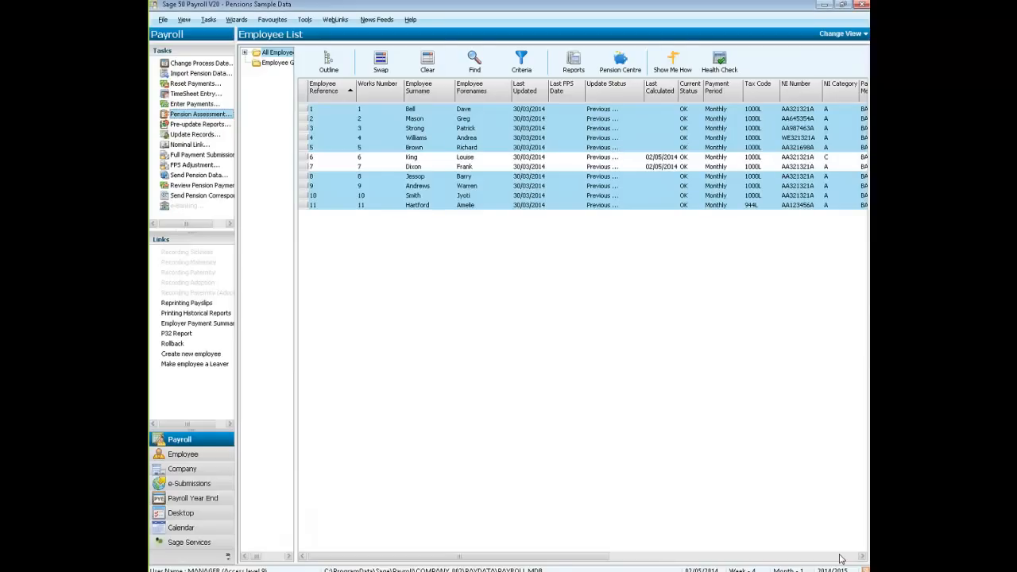
pyautogui.keyDown('ctrl'); pyautogui.click(496, 156); pyautogui.keyUp('ctrl')
pyautogui.keyDown('ctrl'); pyautogui.click(496, 166); pyautogui.keyUp('ctrl')
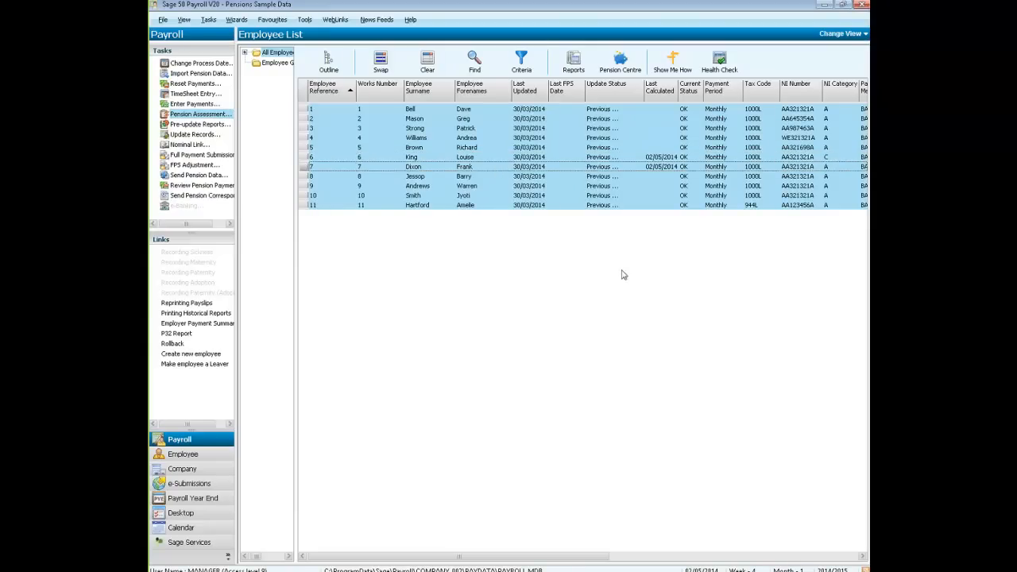
# Step: Preview the pre-update dot matrix payslip report ~2014_Dot Matrix (1 per 4in. page) for all selected employees
pyautogui.click(214, 126)
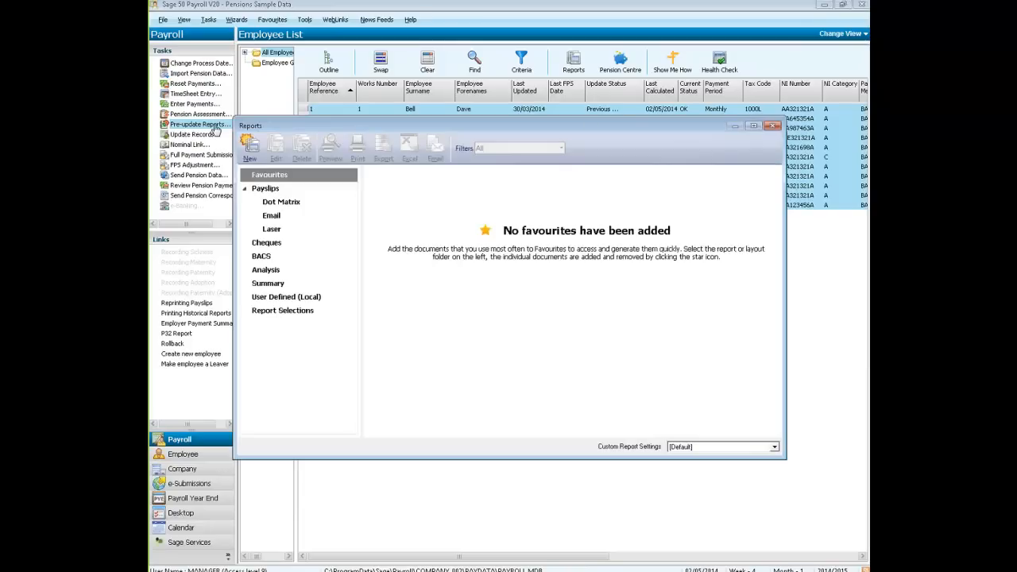
pyautogui.click(293, 202)
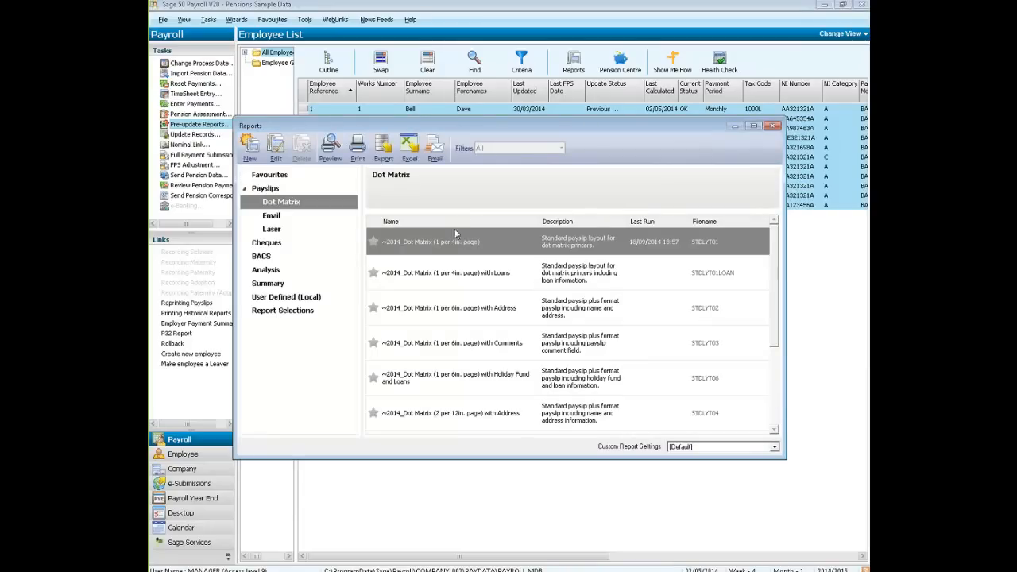
pyautogui.moveTo(458, 238)
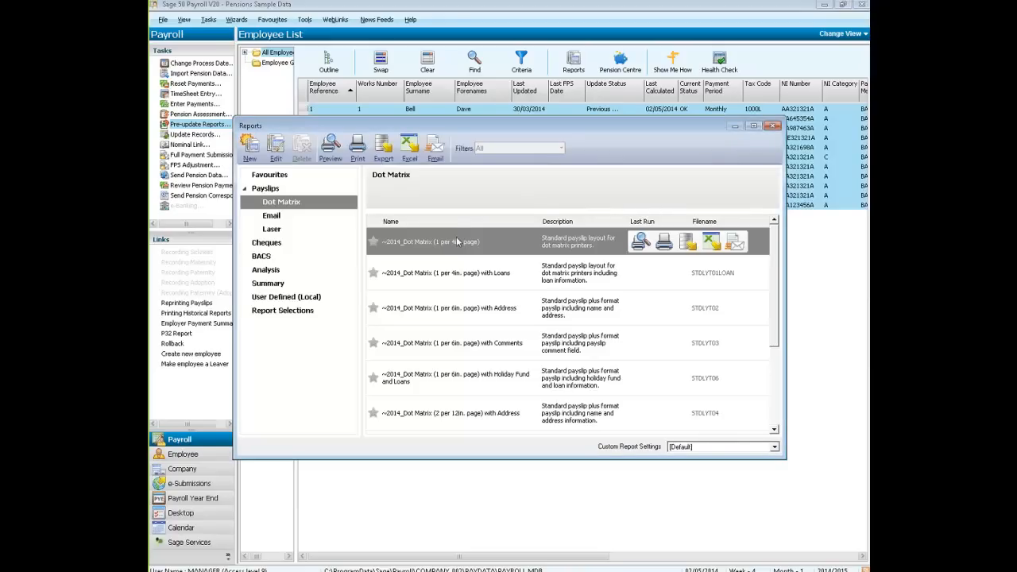
pyautogui.doubleClick(458, 241)
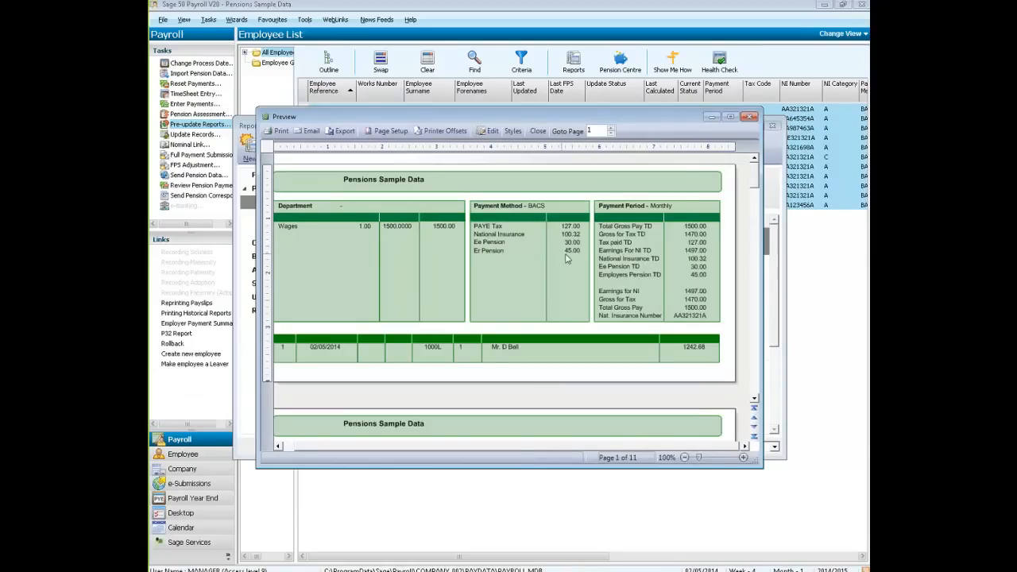
# Step: Close the payslip preview and report list, and update the payroll records for all selected employees
pyautogui.click(750, 118)
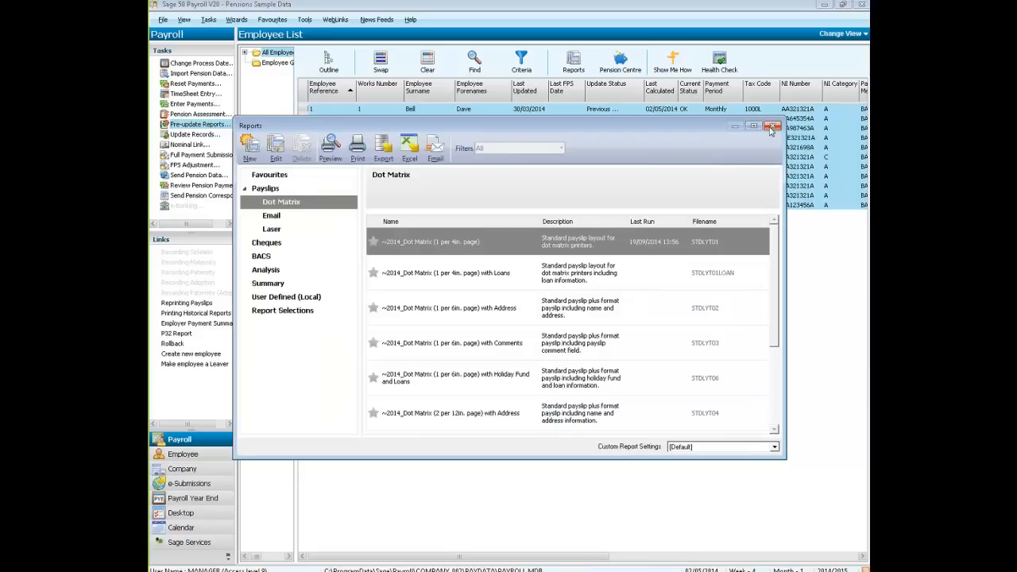
pyautogui.click(771, 127)
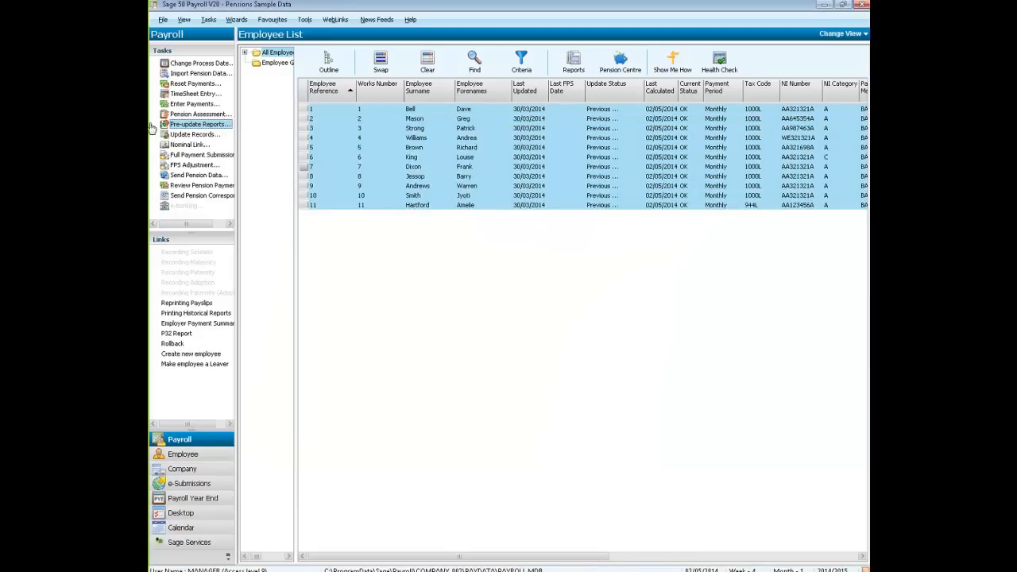
pyautogui.click(195, 134)
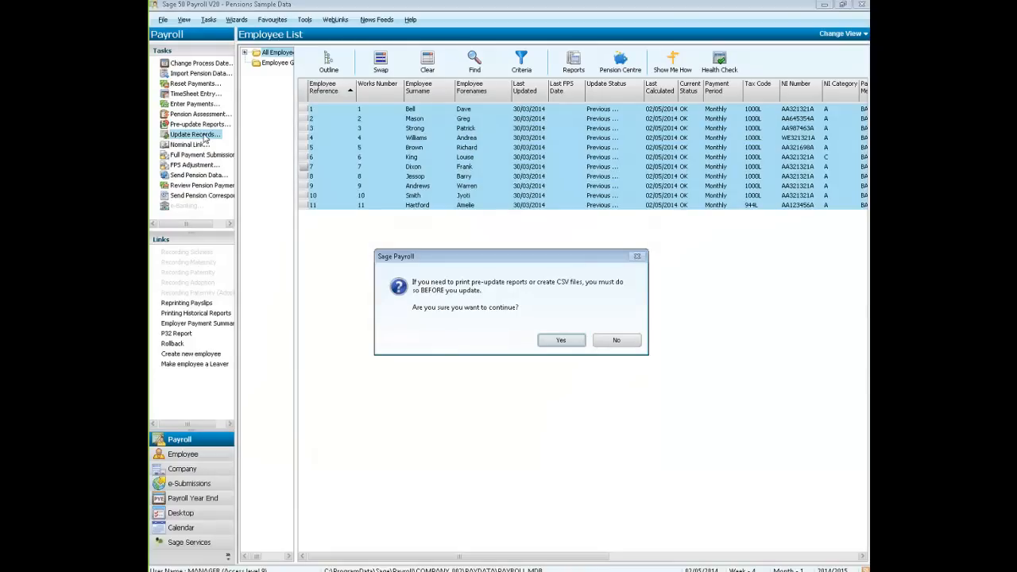
pyautogui.click(571, 340)
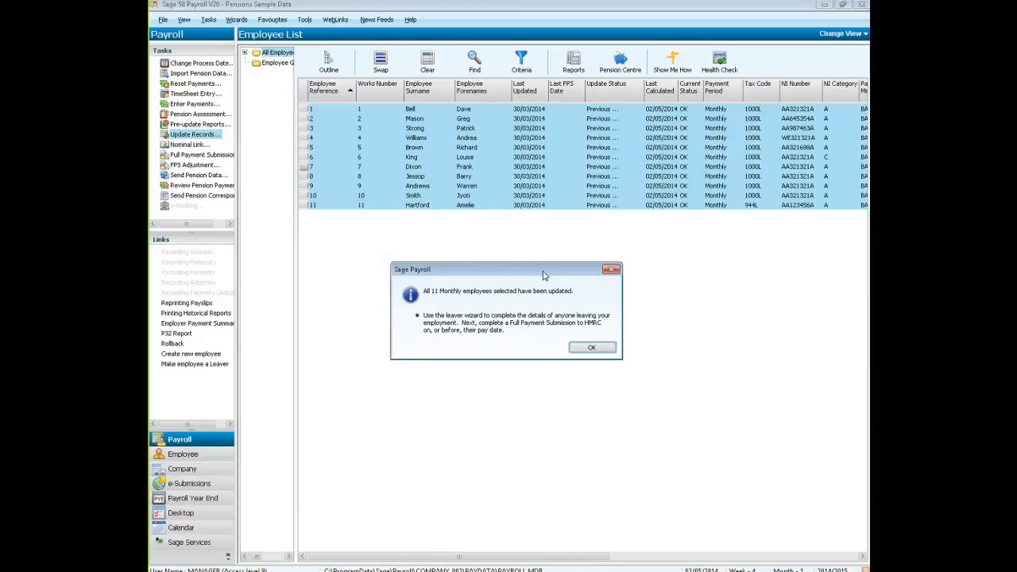
pyautogui.click(592, 350)
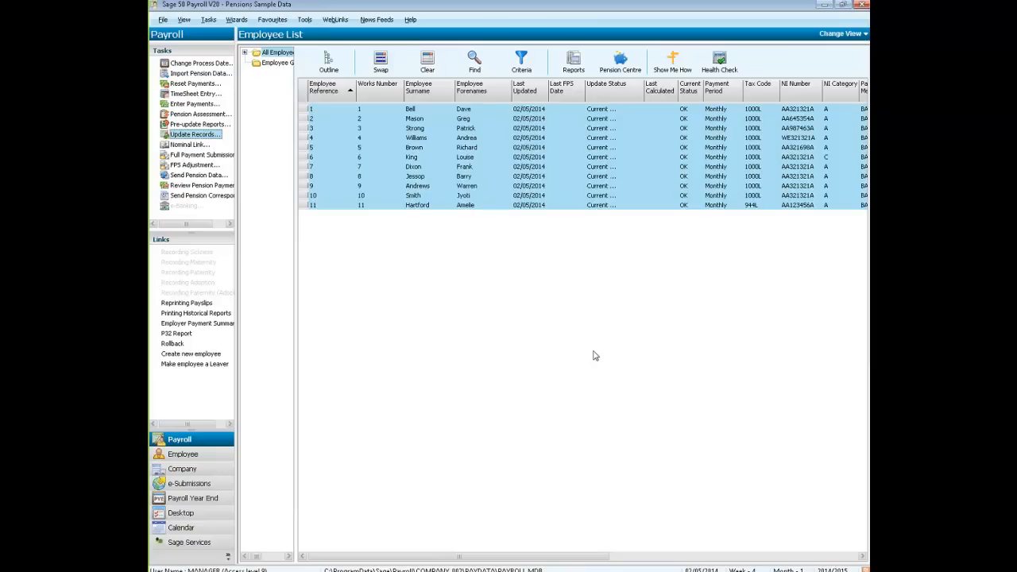
# Step: Start a new NEST pension data export and maximize the data review window
pyautogui.click(205, 181)
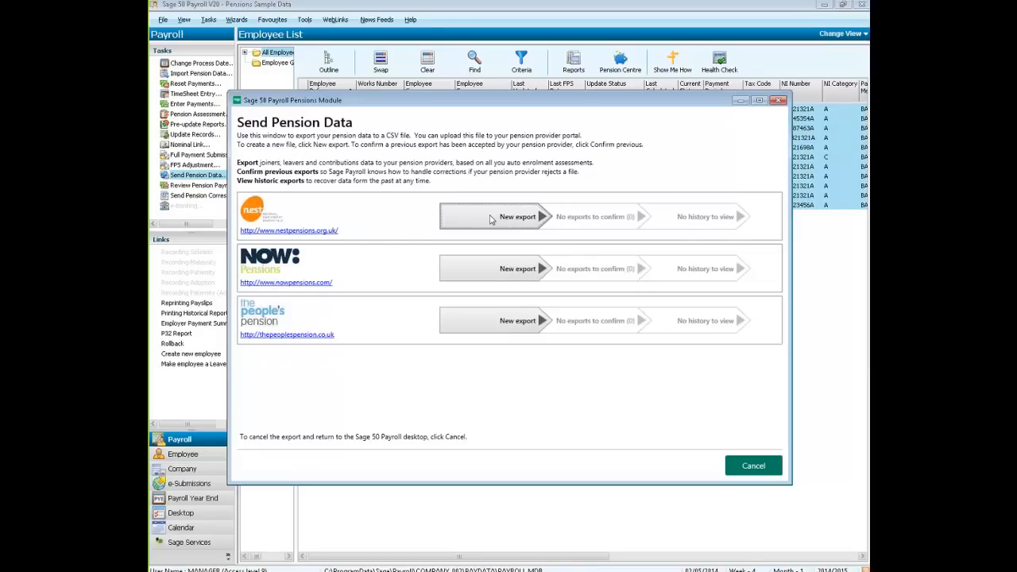
pyautogui.click(514, 217)
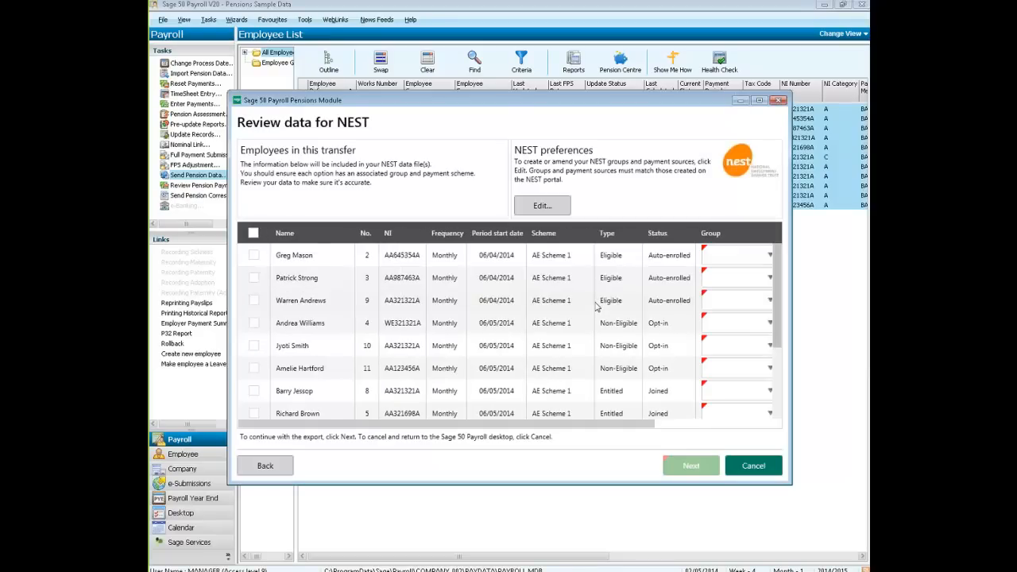
pyautogui.click(760, 100)
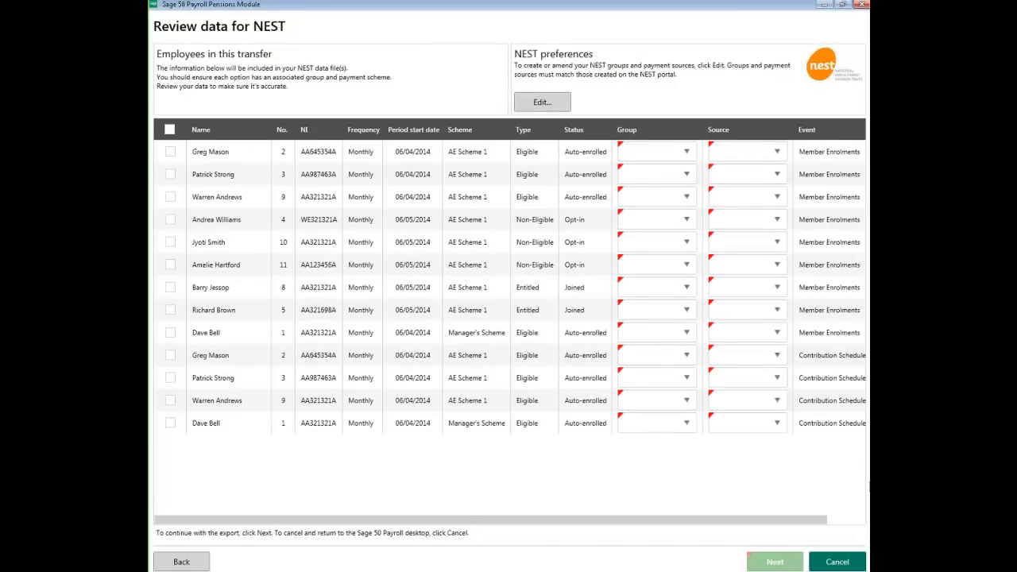
# Step: Add a NEST group named Monthly and a payment source named BACs to the NEST preferences, and save them
pyautogui.click(554, 103)
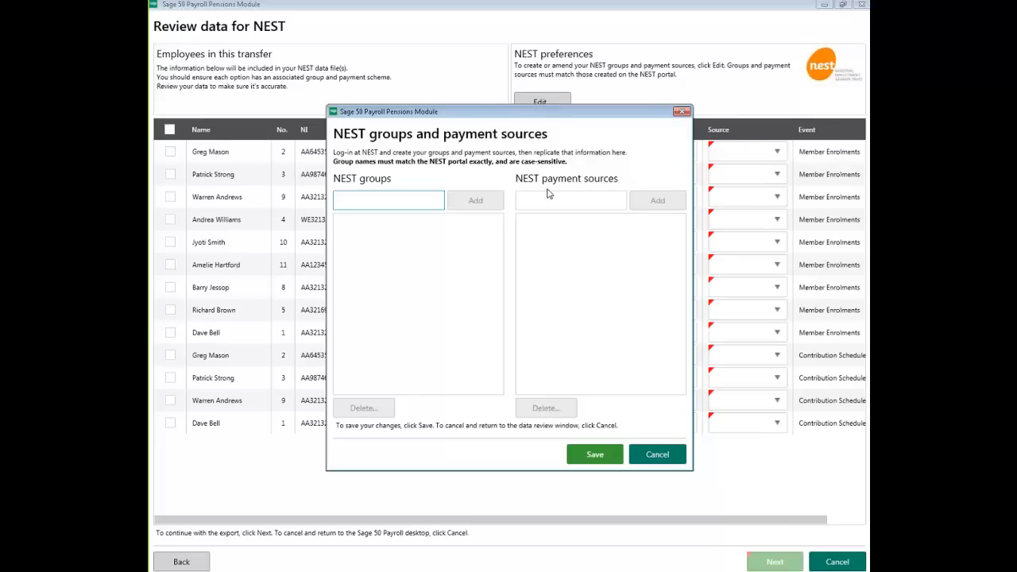
pyautogui.write('Monthly')
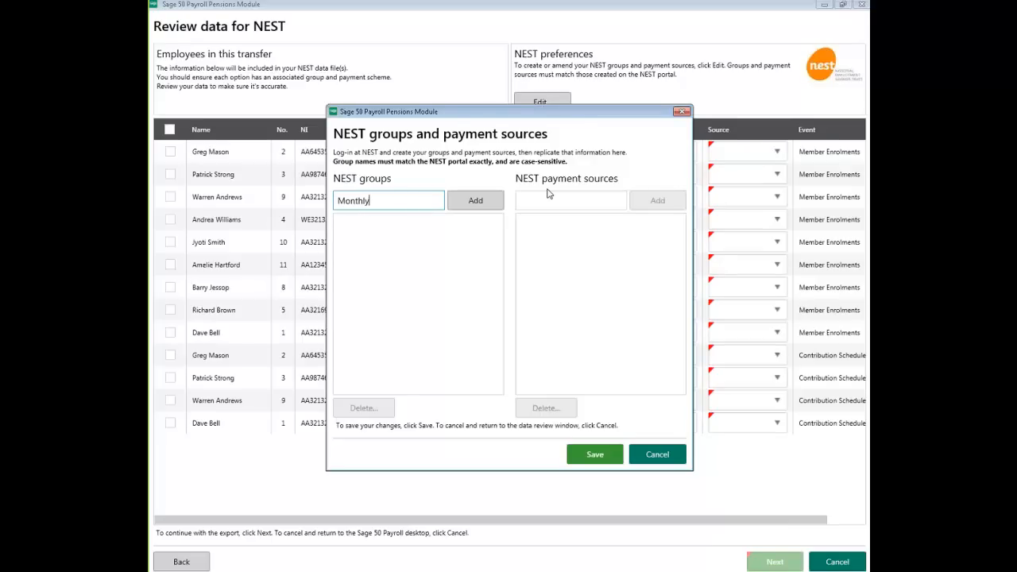
pyautogui.click(476, 200)
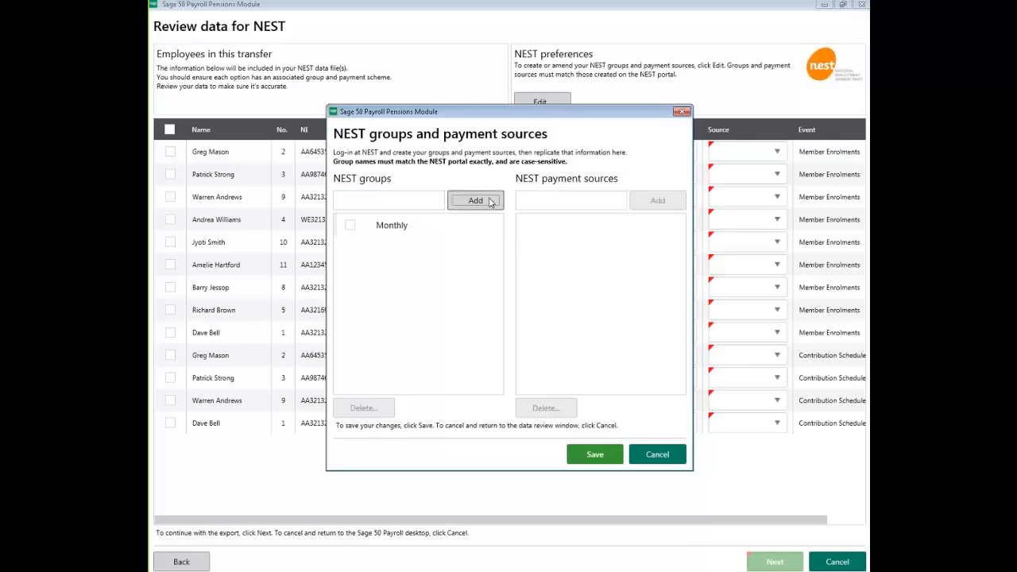
pyautogui.click(591, 198)
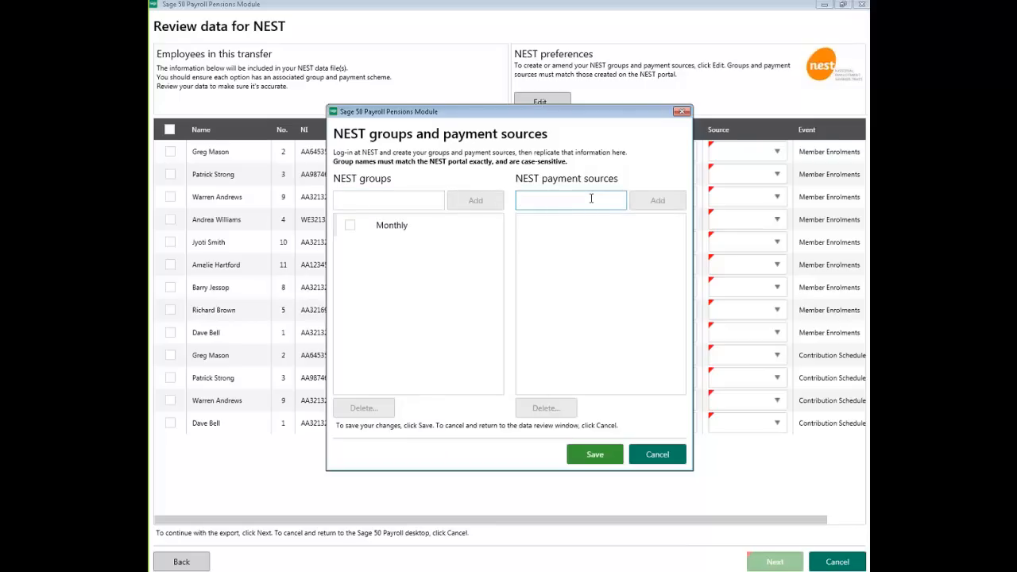
pyautogui.write('BAC')
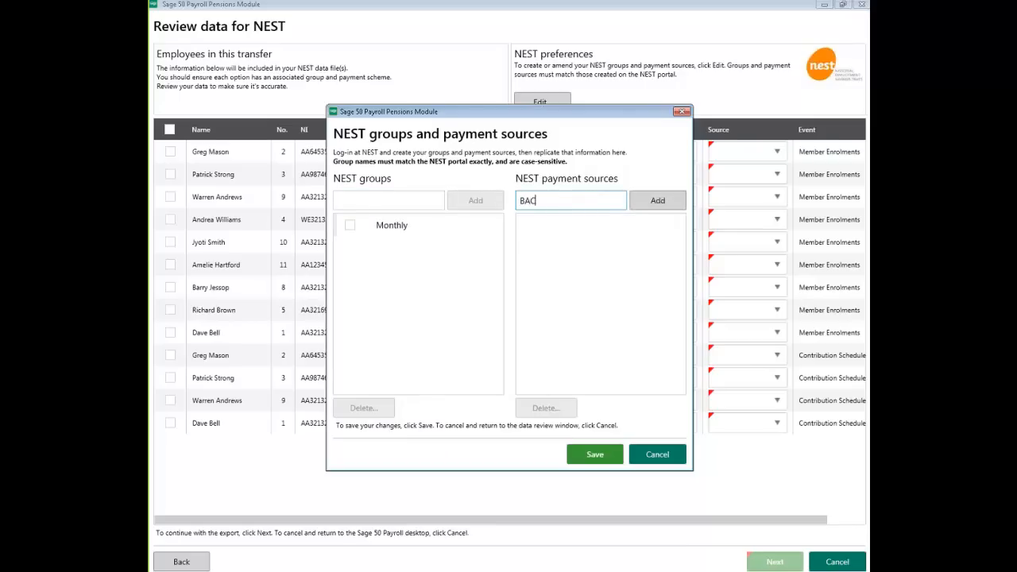
pyautogui.write('s')
pyautogui.click(657, 203)
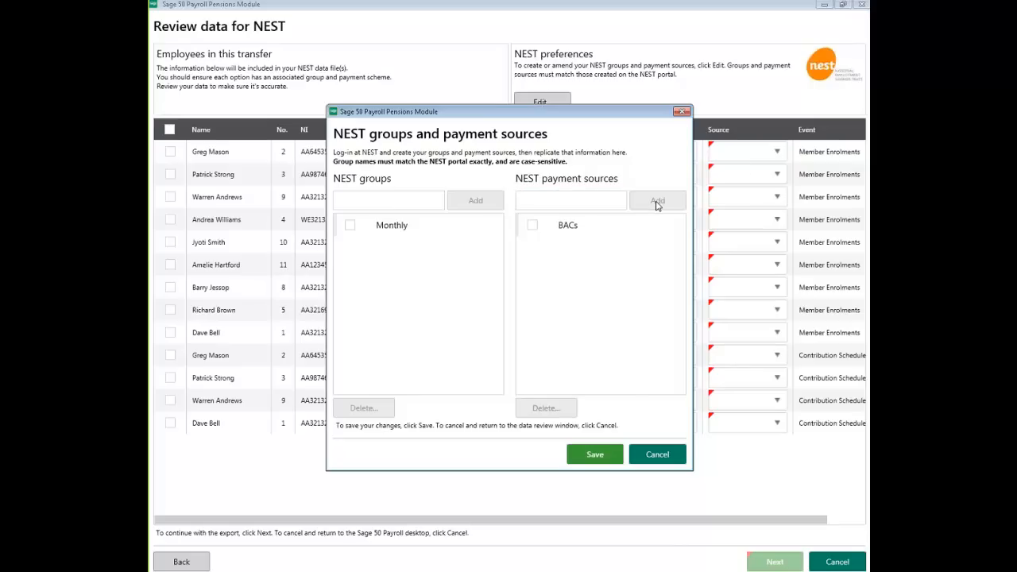
pyautogui.click(598, 455)
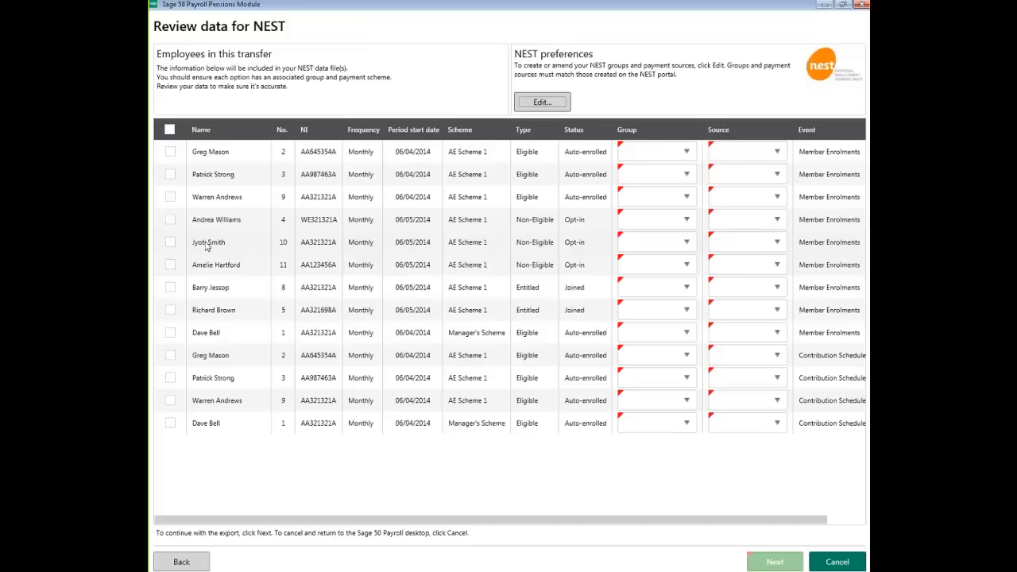
# Step: Assign the Monthly group and the BACs source to employee 2's member enrolment row
pyautogui.click(170, 153)
pyautogui.click(679, 151)
pyautogui.click(676, 171)
pyautogui.click(748, 153)
pyautogui.click(747, 171)
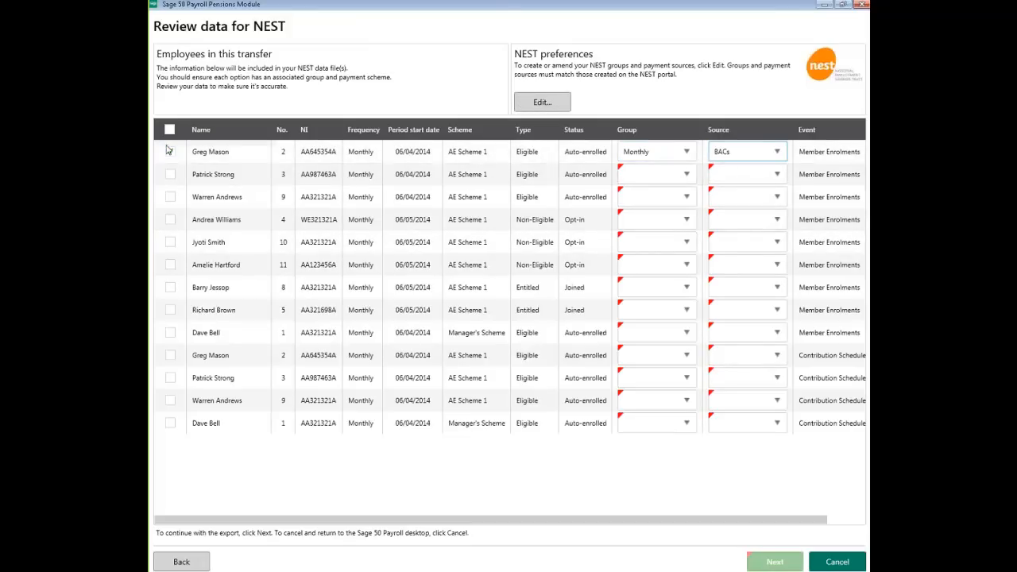
# Step: Select all rows in the NEST transfer and assign them the Monthly group and the BACs source in bulk
pyautogui.click(170, 130)
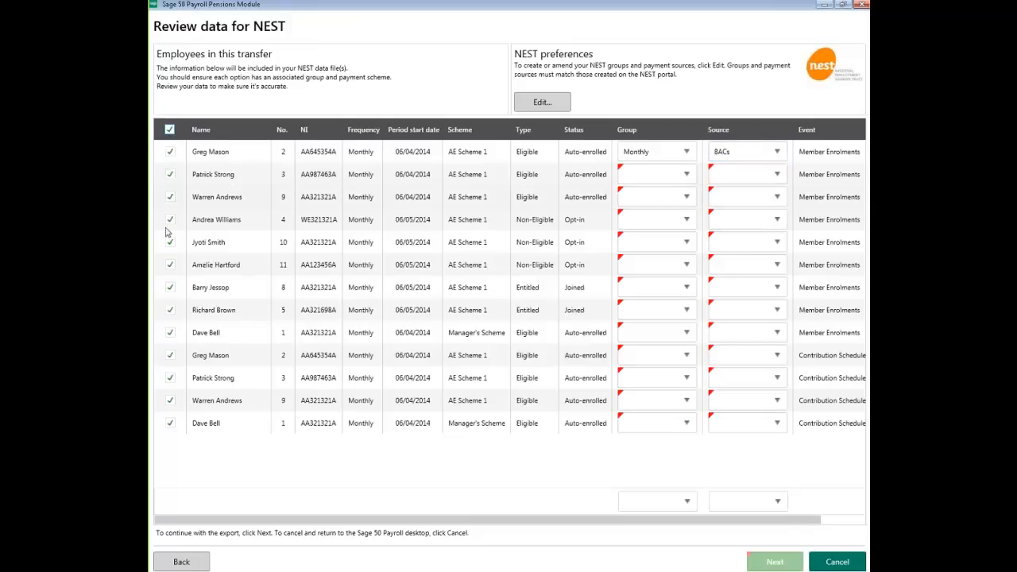
pyautogui.click(670, 506)
pyautogui.click(670, 522)
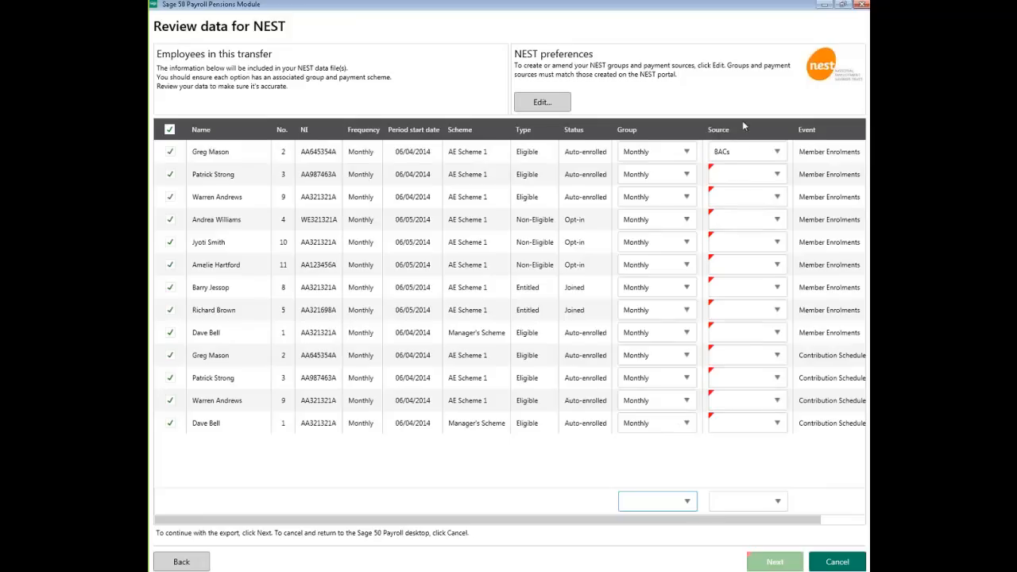
pyautogui.click(761, 506)
pyautogui.click(719, 521)
pyautogui.moveTo(735, 521); pyautogui.dragTo(470, 408)
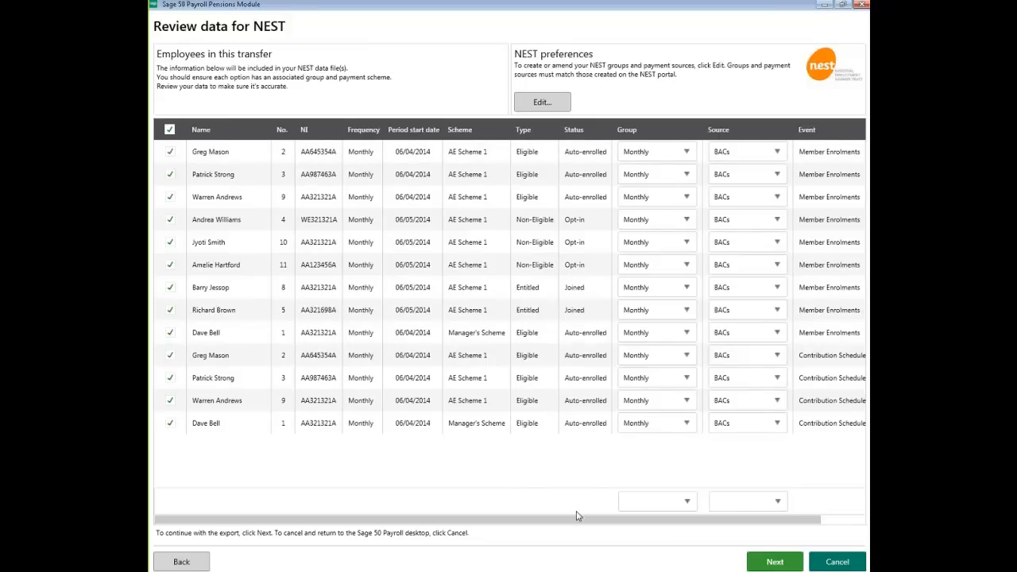
pyautogui.moveTo(578, 518); pyautogui.dragTo(708, 525)
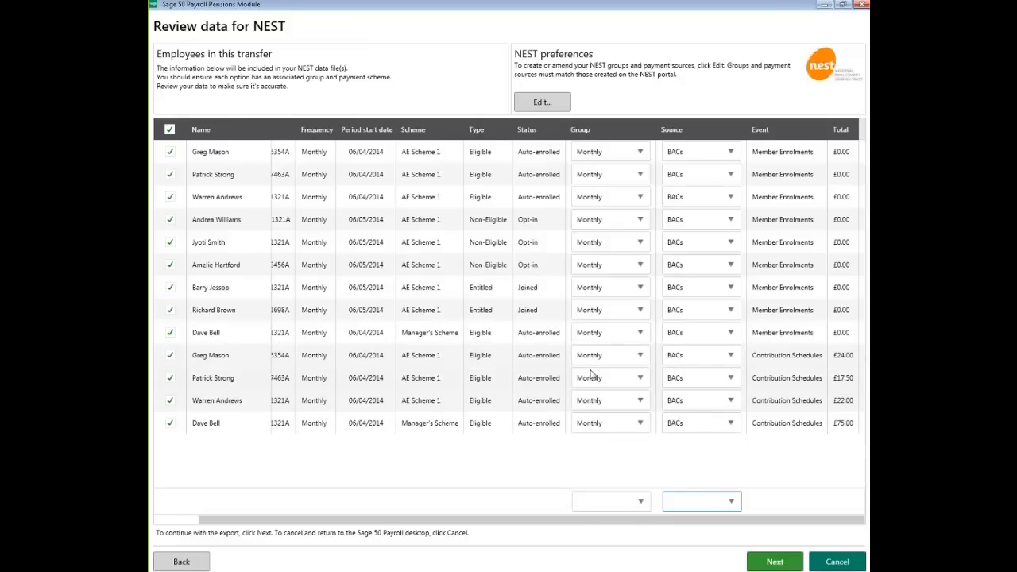
# Step: Set the Monthly group's payment date to 23/05/2014 and export the NEST files
pyautogui.click(772, 563)
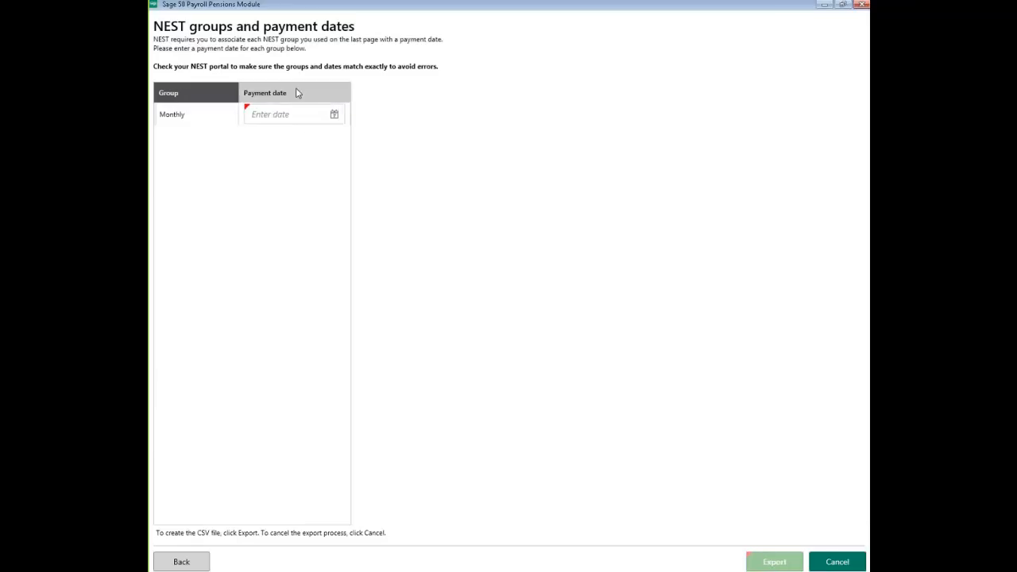
pyautogui.click(314, 119)
pyautogui.click(333, 118)
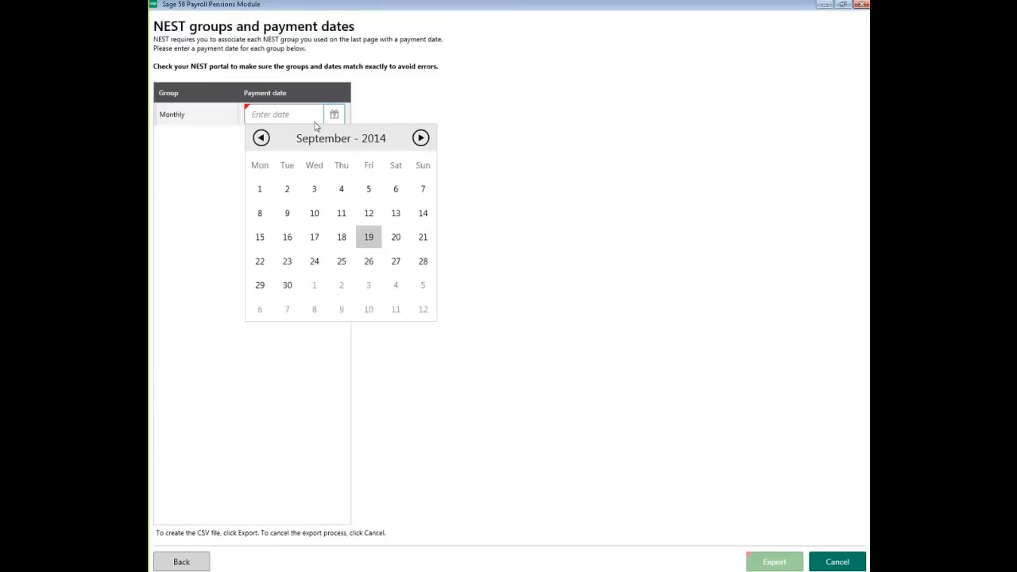
pyautogui.click(262, 139)
pyautogui.click(262, 139)
pyautogui.click(262, 138)
pyautogui.click(263, 139)
pyautogui.click(368, 262)
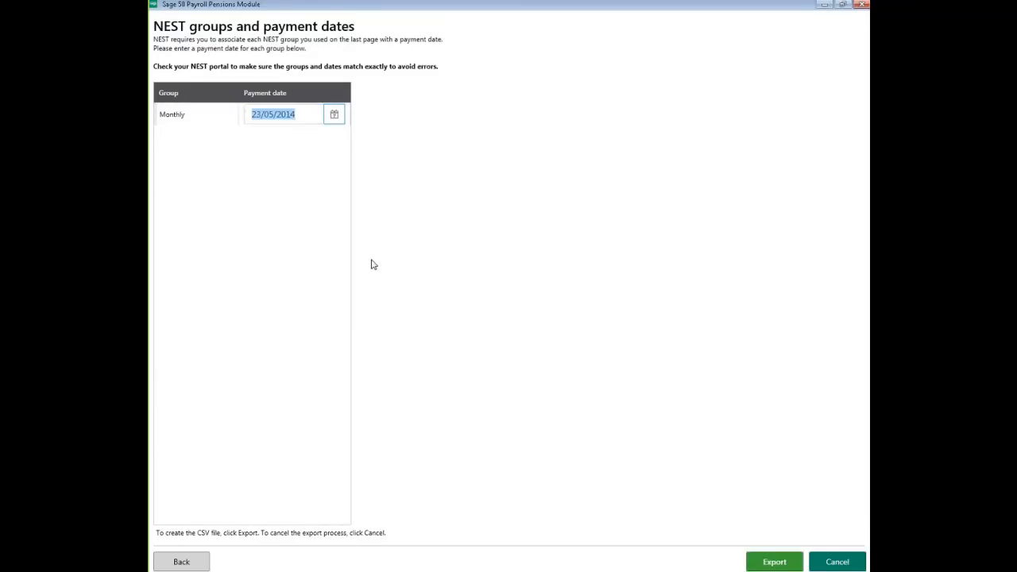
pyautogui.click(785, 563)
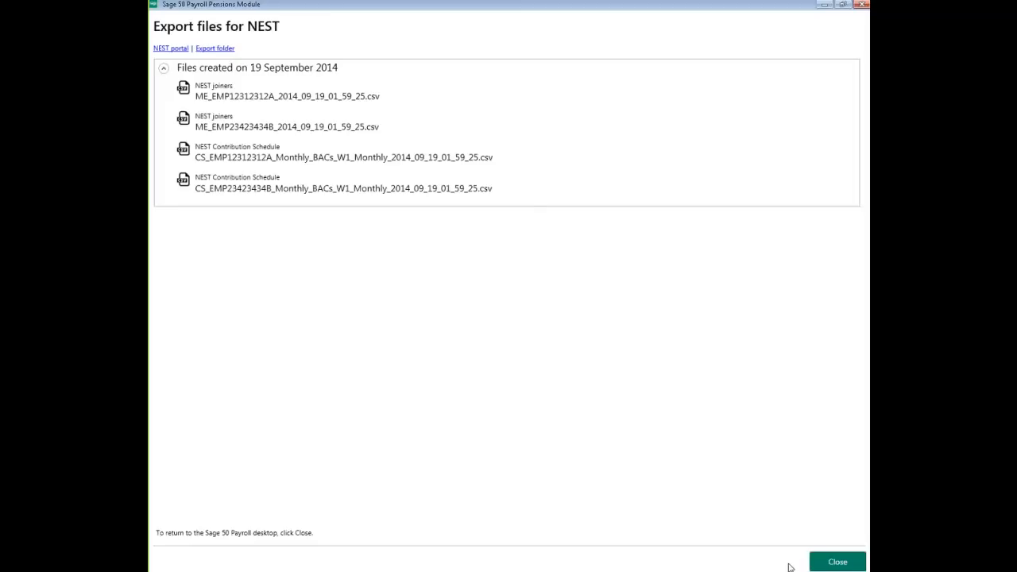
# Step: View the NEST portal login page and the export folder, then close the NEST export window
pyautogui.click(169, 49)
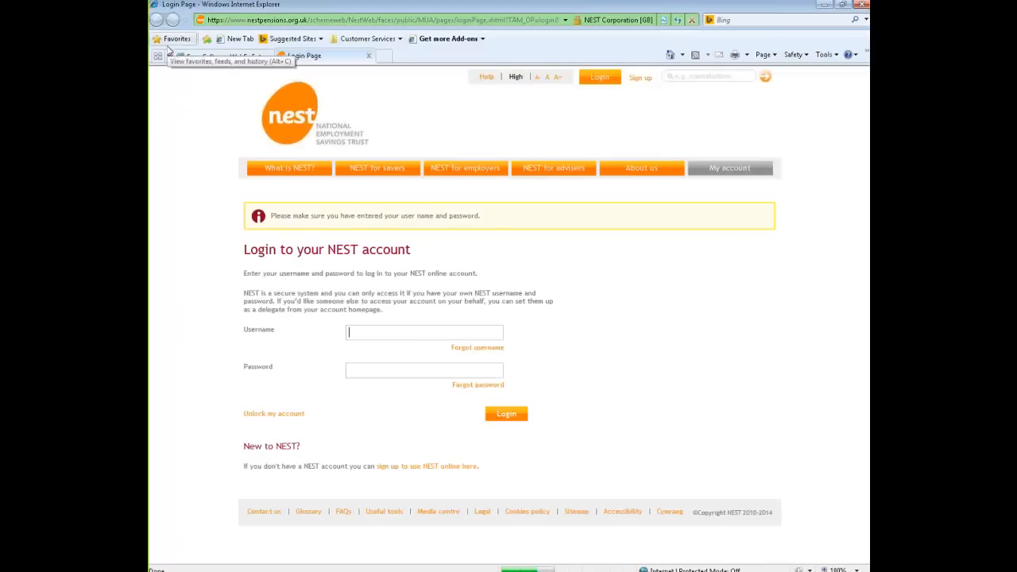
pyautogui.click(827, 4)
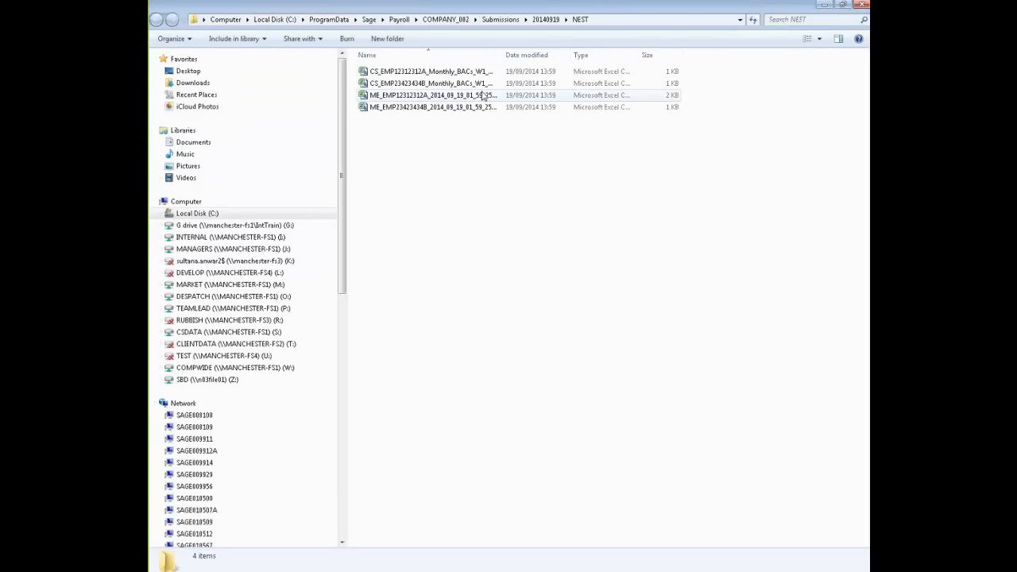
pyautogui.click(861, 5)
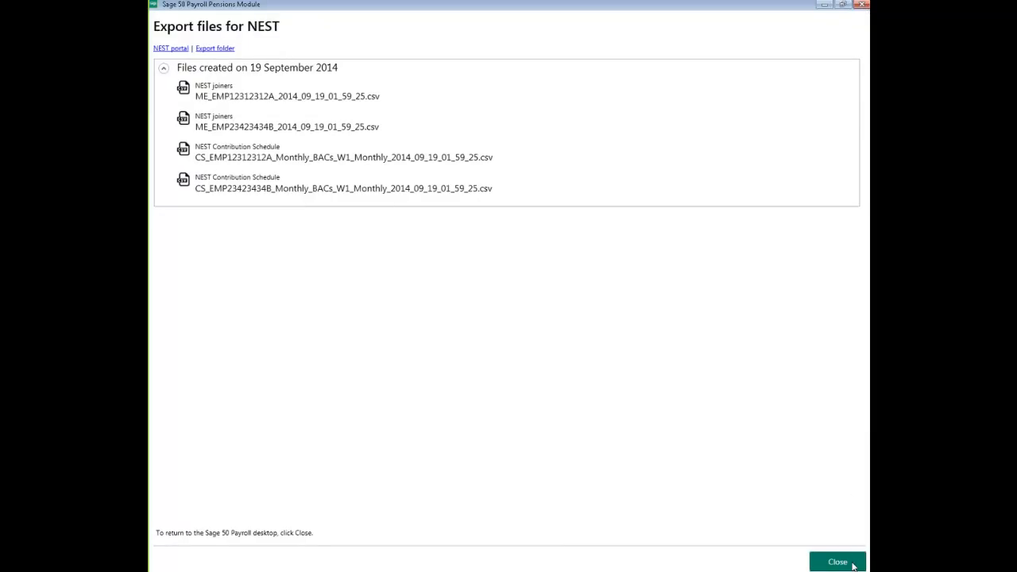
pyautogui.click(852, 565)
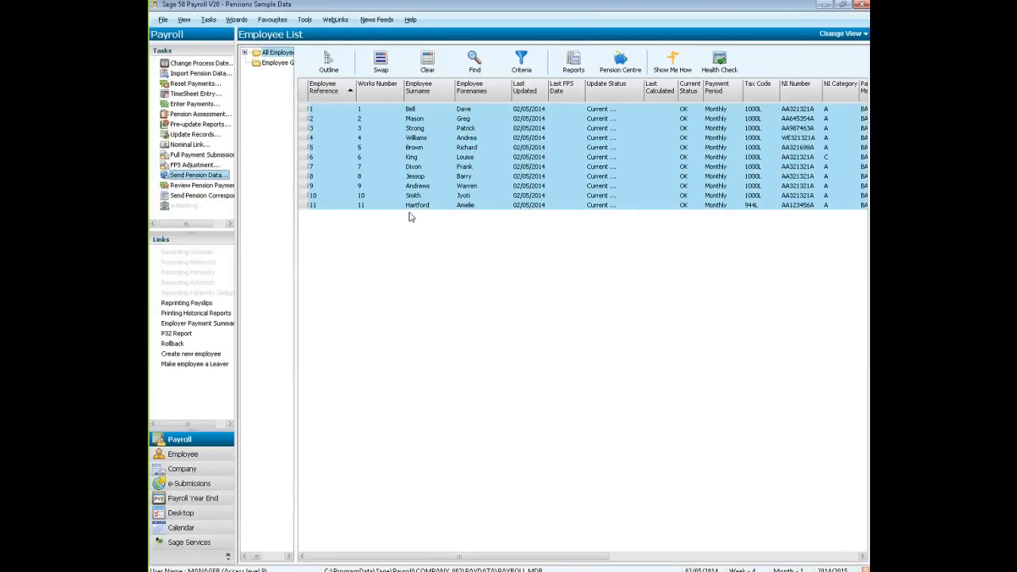
# Step: Open the pending pension correspondence and read through employee 1's Automatic Enrolment JobHolder Letter in a maximized preview
pyautogui.click(216, 197)
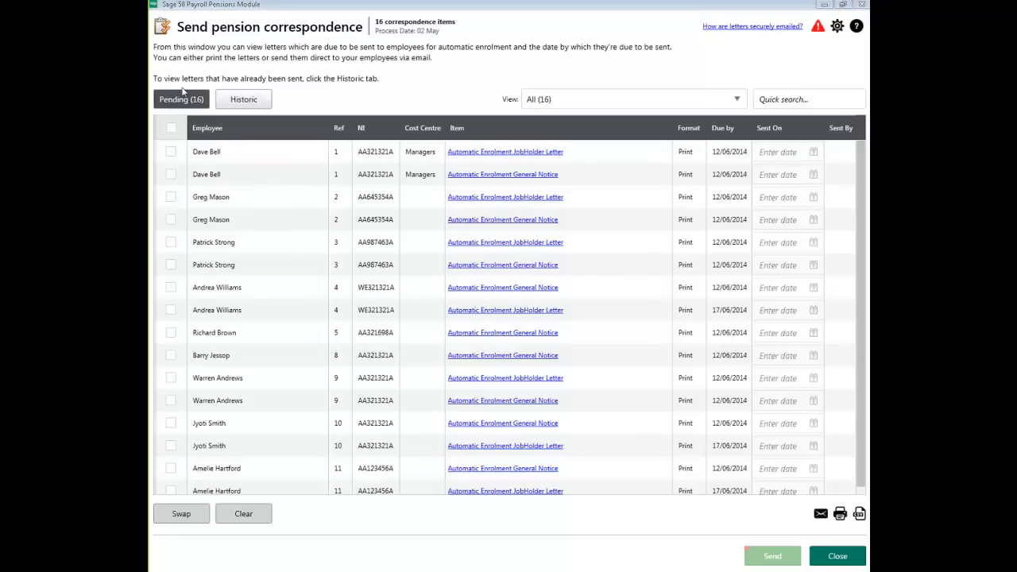
pyautogui.click(569, 153)
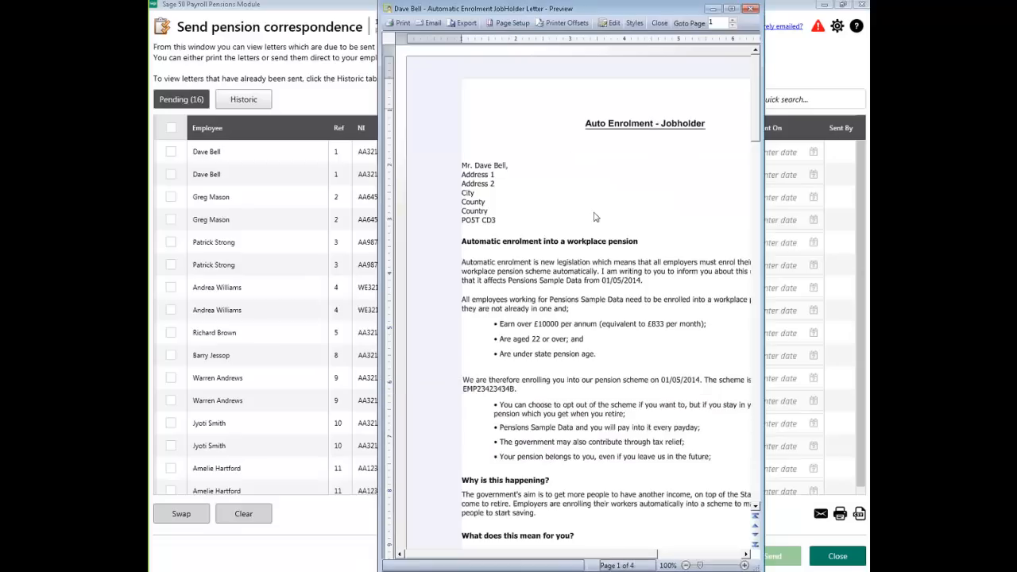
pyautogui.click(731, 9)
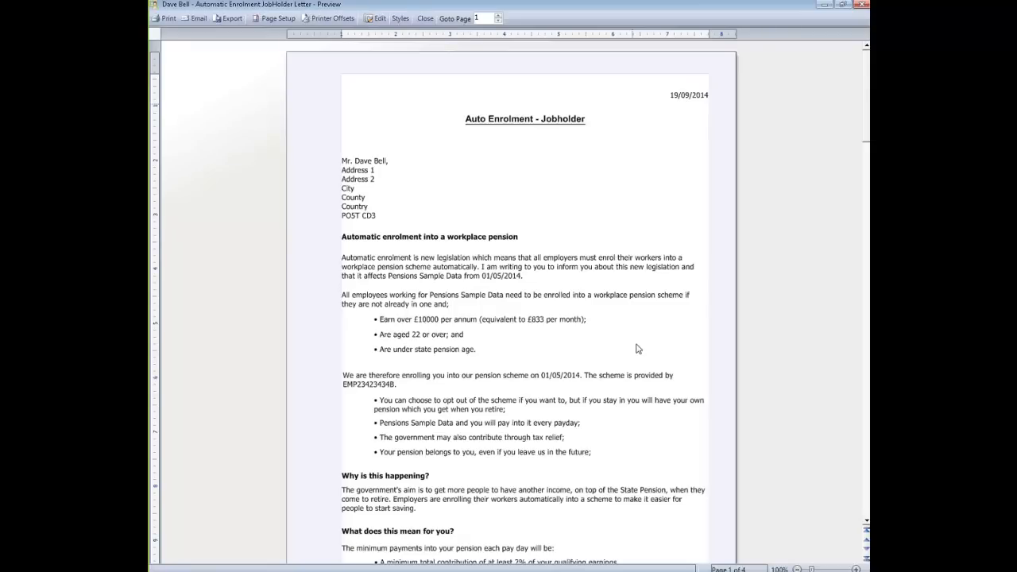
pyautogui.scroll(-5, 625, 398)
pyautogui.scroll(-3, 625, 398)
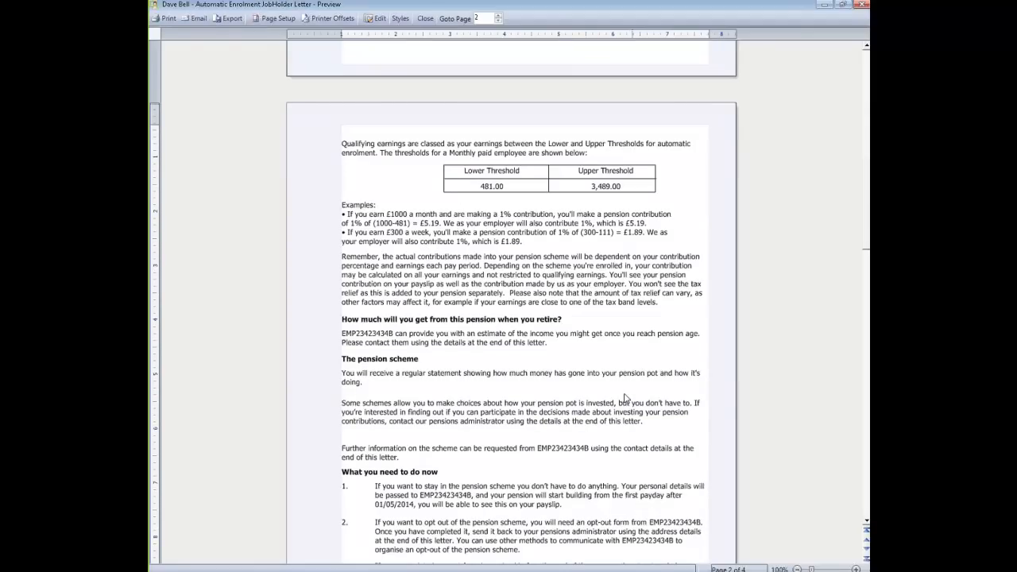
pyautogui.scroll(-3, 625, 398)
pyautogui.click(861, 4)
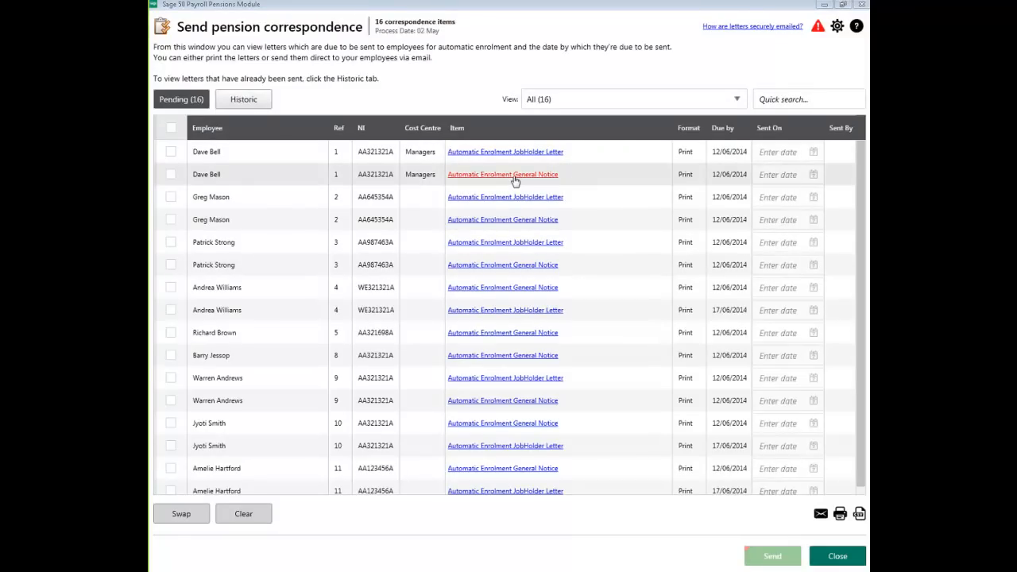
# Step: Open employee 1's Automatic Enrolment General Notice in a maximized preview, read through all its pages and close it
pyautogui.click(515, 175)
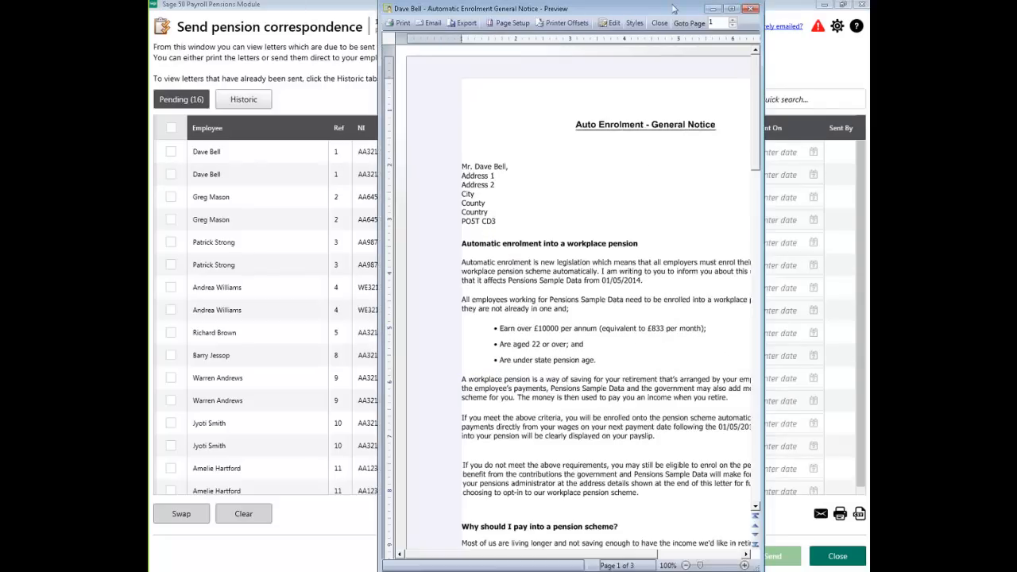
pyautogui.doubleClick(650, 10)
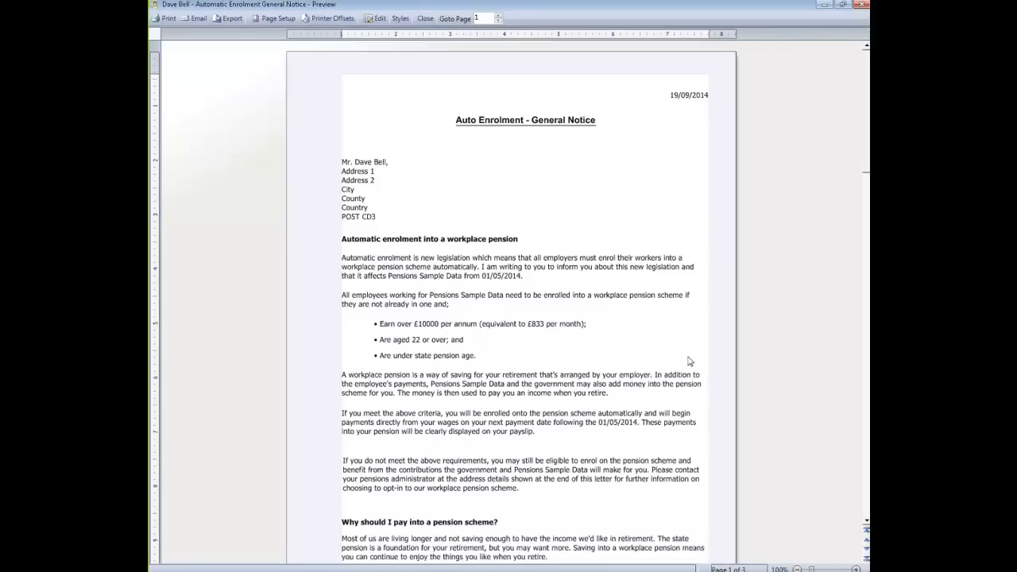
pyautogui.scroll(-10, 653, 371)
pyautogui.scroll(-10, 653, 371)
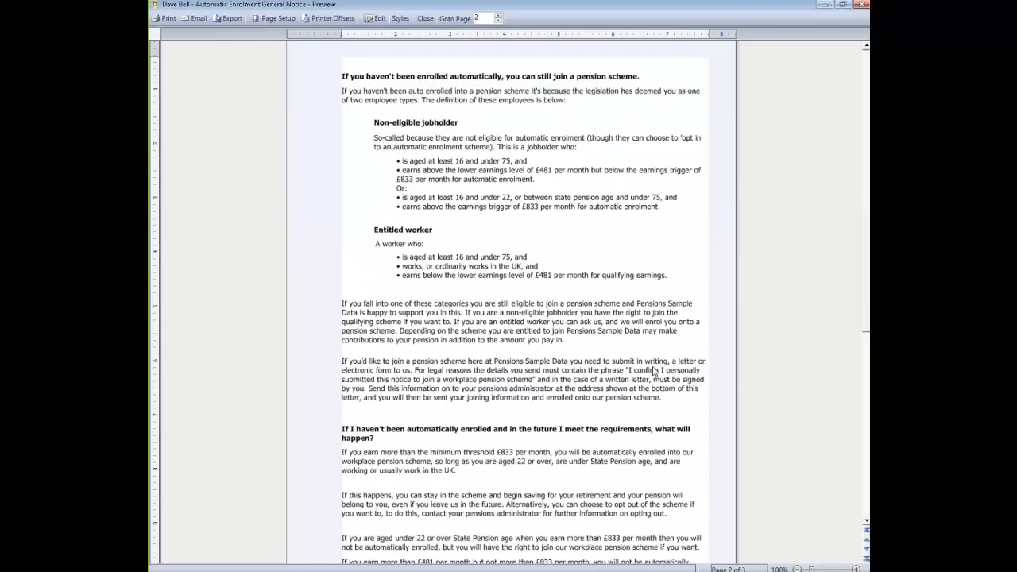
pyautogui.scroll(-4, 653, 371)
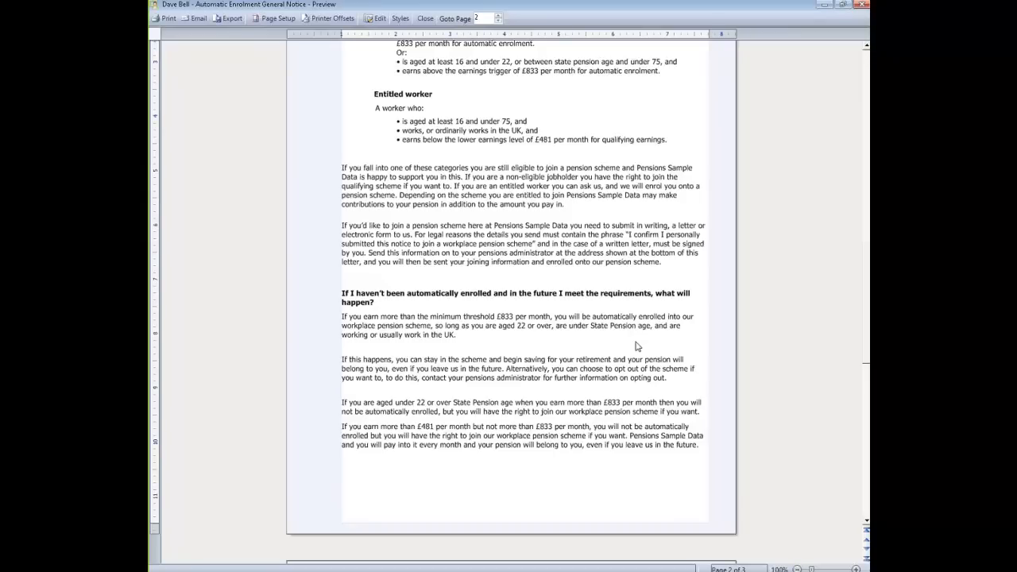
pyautogui.scroll(-20, 637, 347)
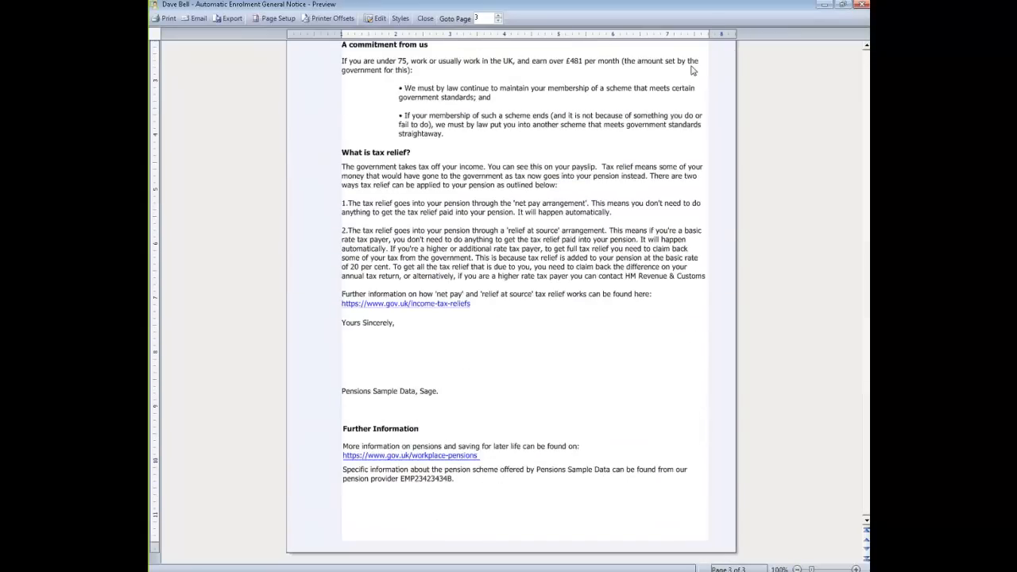
pyautogui.click(863, 5)
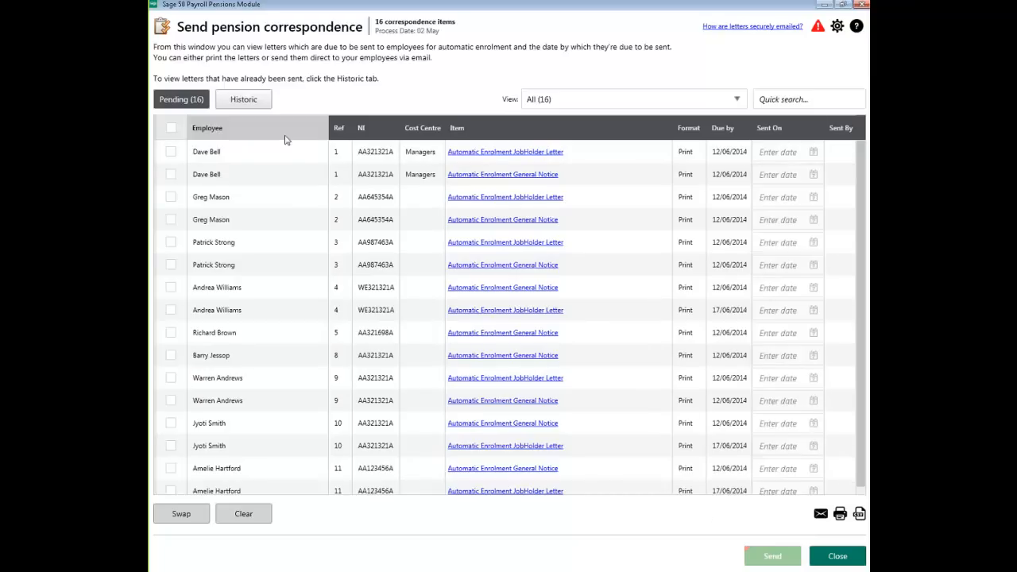
# Step: Select all pending letters and view the Send Correspondence options, then cancel without sending
pyautogui.click(170, 127)
pyautogui.click(771, 556)
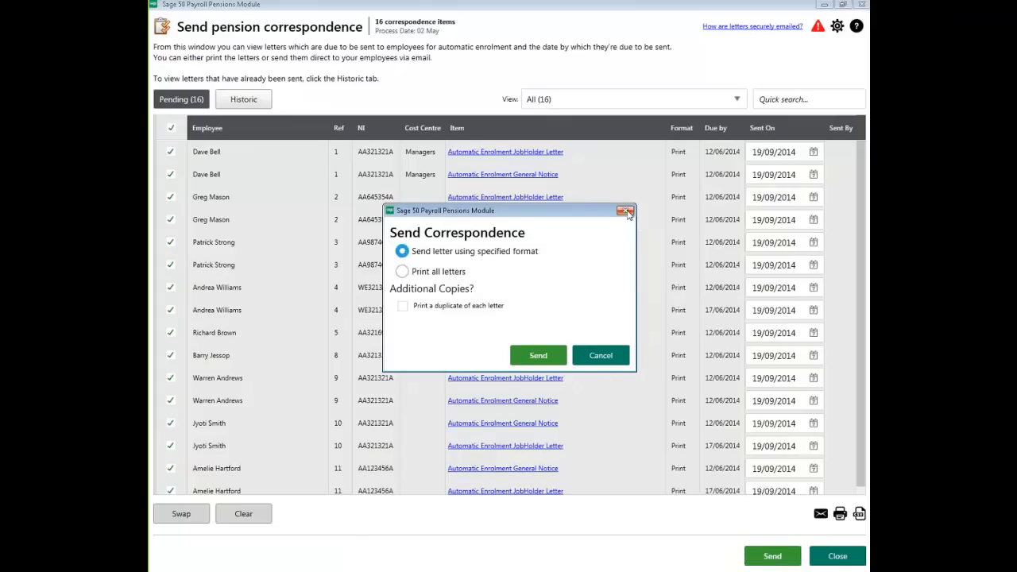
pyautogui.click(619, 364)
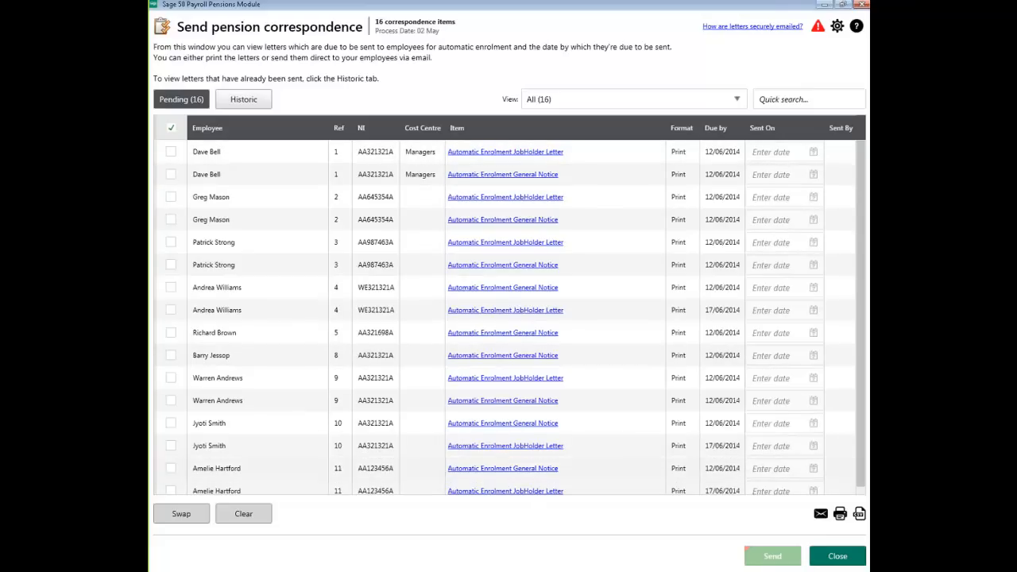
# Step: Check the historic list of sent letters against the pending list, then close the pension correspondence window
pyautogui.click(236, 101)
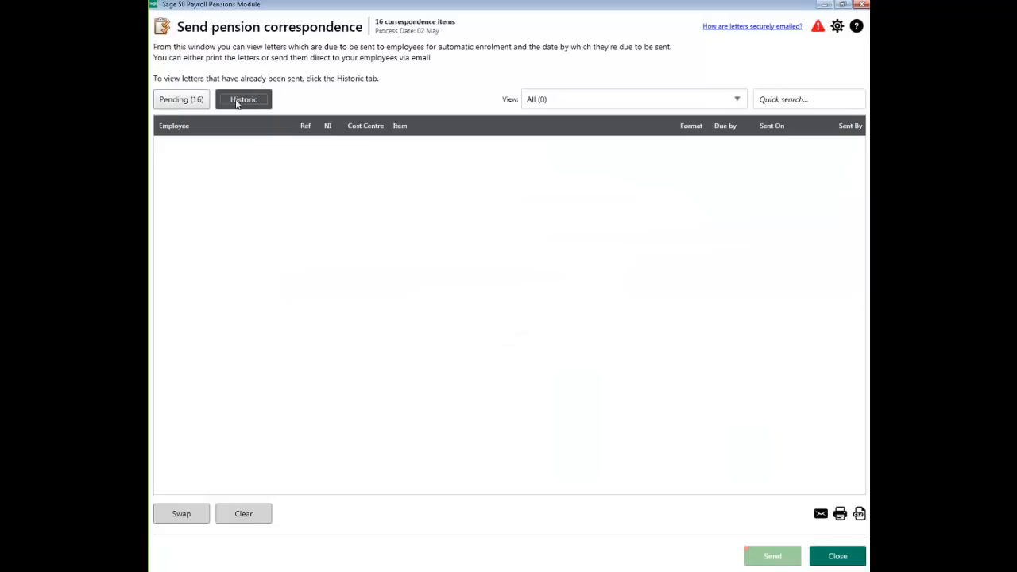
pyautogui.click(197, 104)
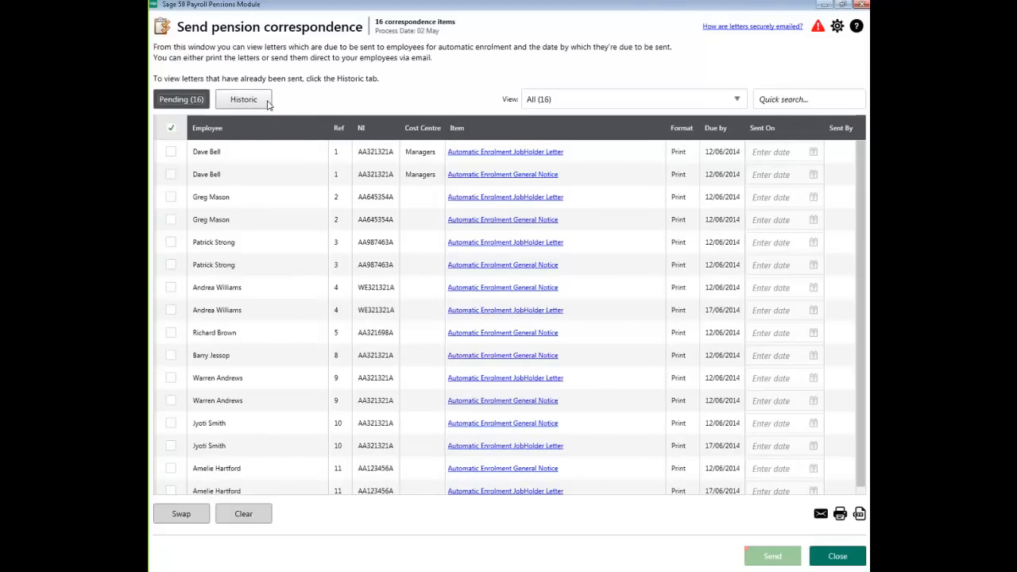
pyautogui.click(263, 106)
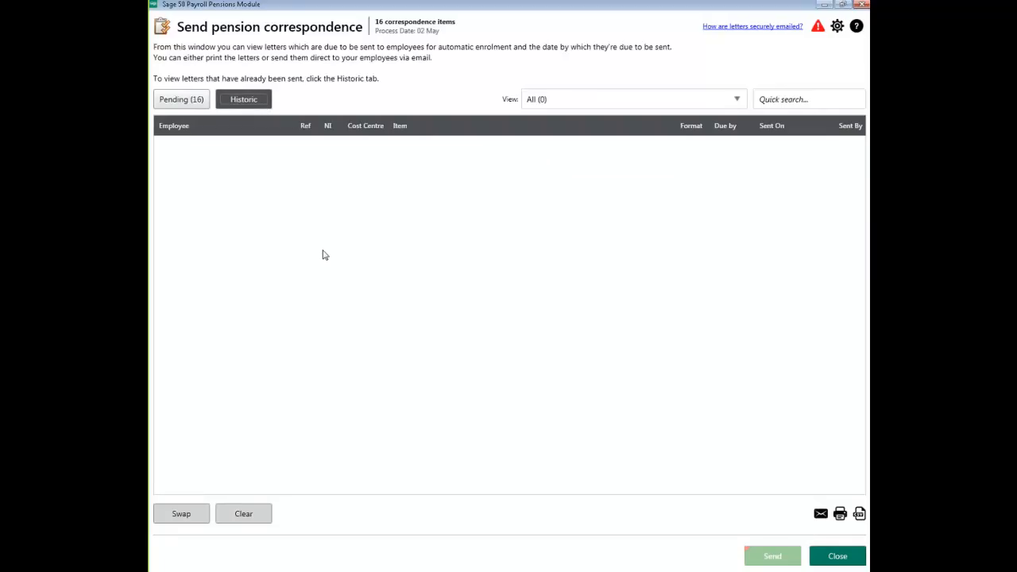
pyautogui.click(847, 559)
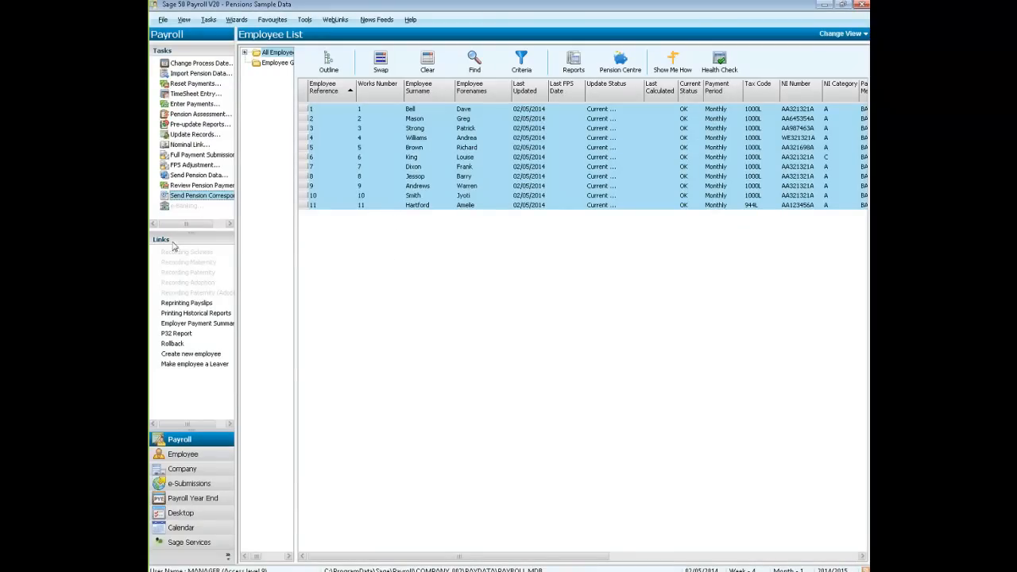
# Step: Open employee 2's record, look through the stored General Notice and Jobholder PDFs among its documents, and close the record
pyautogui.click(203, 455)
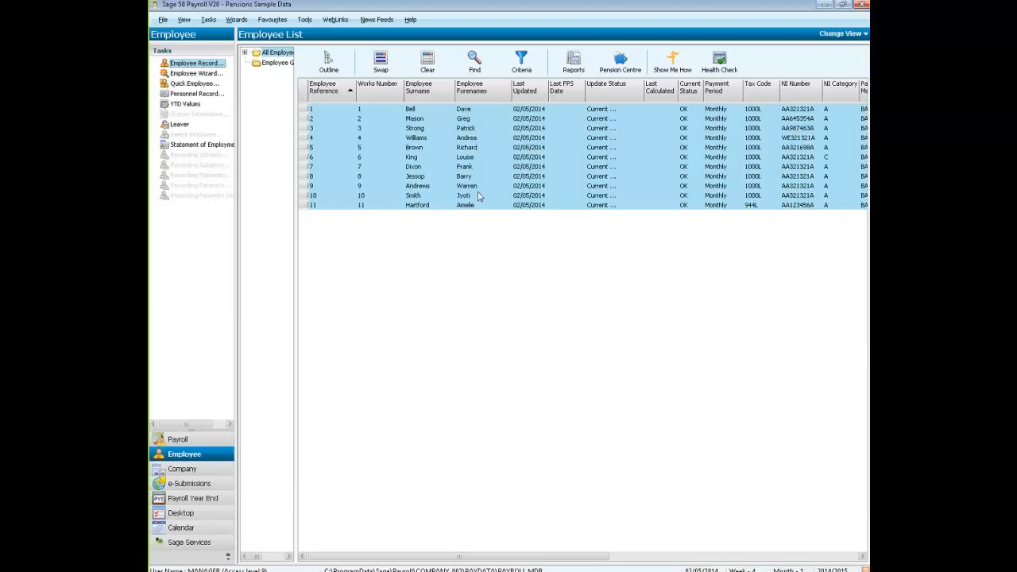
pyautogui.click(458, 110)
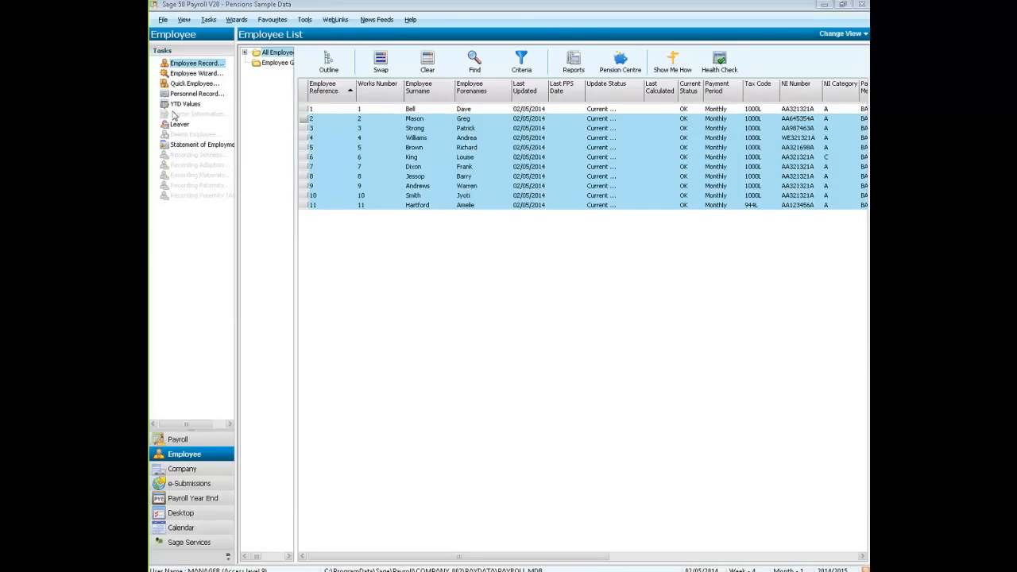
pyautogui.doubleClick(665, 117)
pyautogui.click(753, 158)
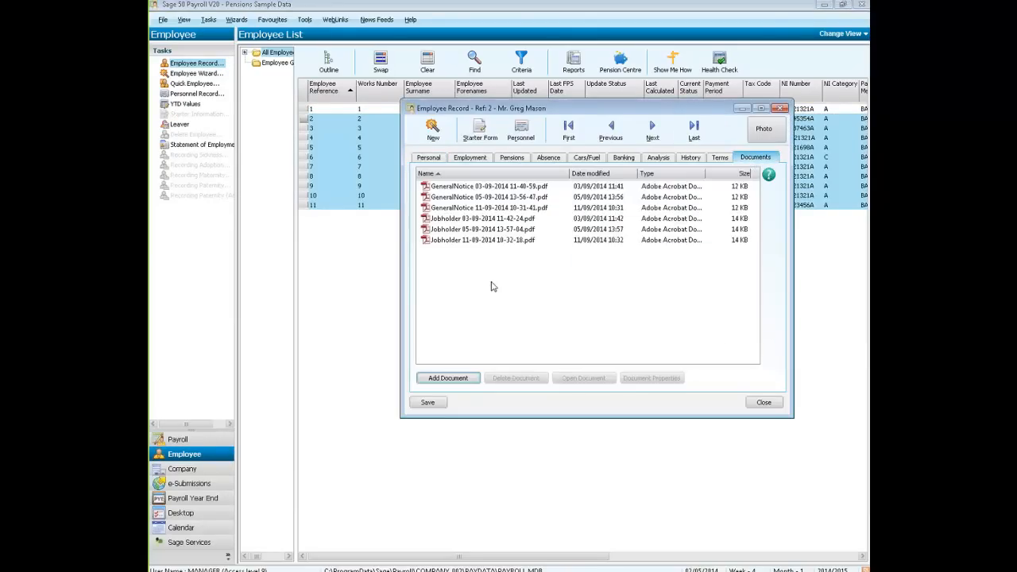
pyautogui.click(493, 240)
pyautogui.click(487, 208)
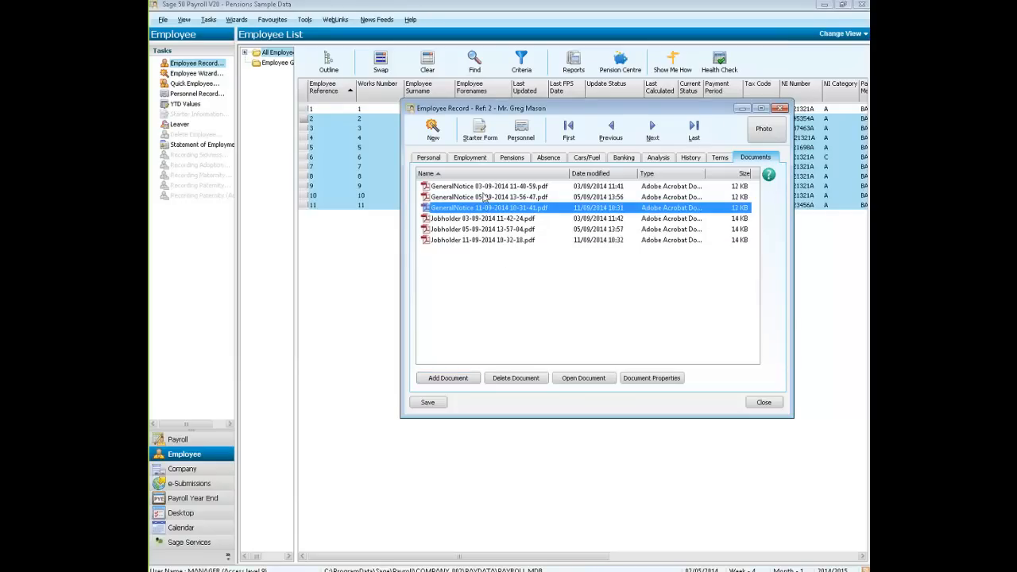
pyautogui.click(483, 197)
pyautogui.click(484, 187)
pyautogui.click(483, 198)
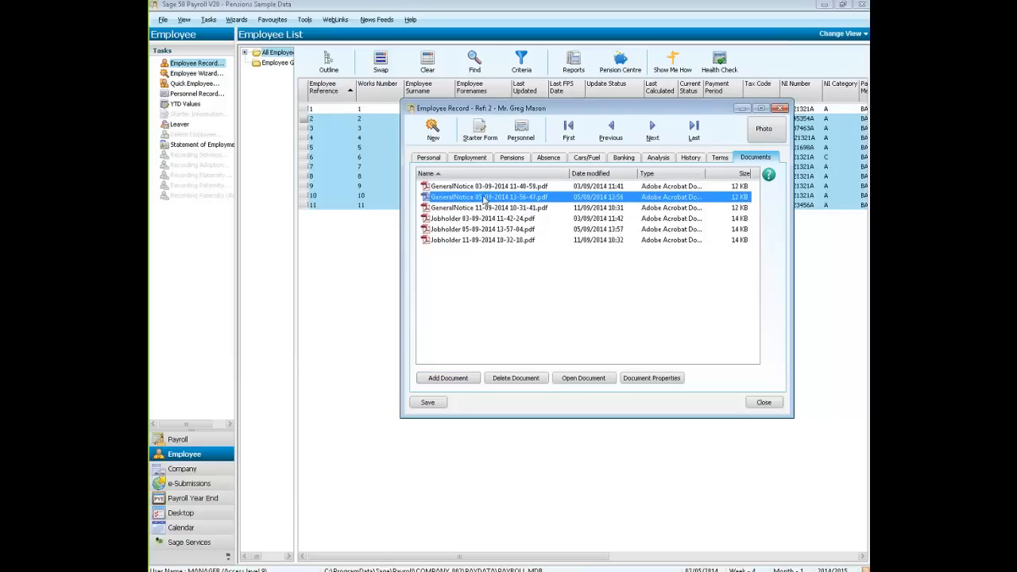
pyautogui.click(489, 218)
pyautogui.click(764, 402)
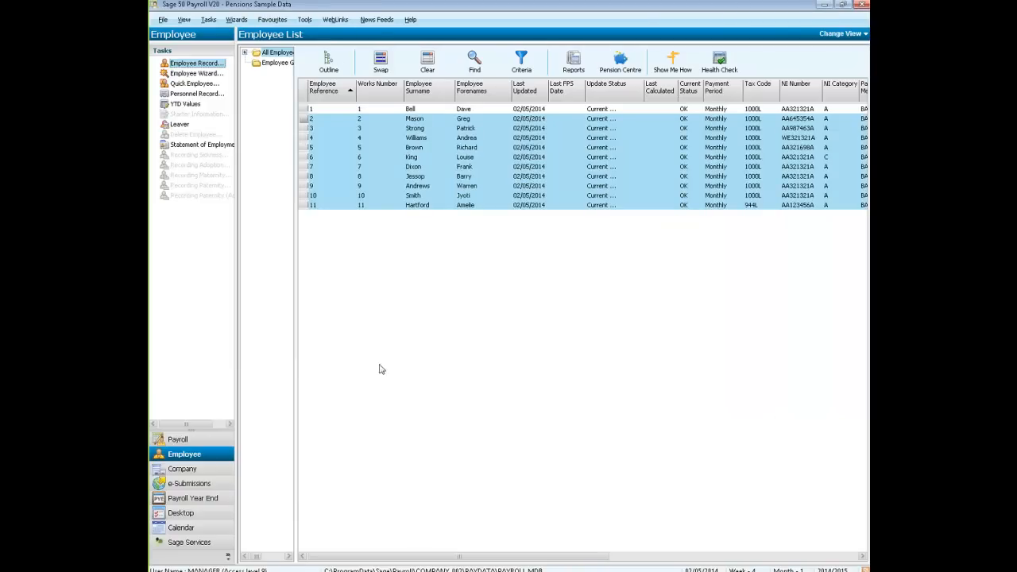
# Step: Include employee 1 in the selection again, preview the Automatic Enrolment Employee Introduction Letter from the employee reports, and close the reports
pyautogui.keyDown('ctrl'); pyautogui.click(363, 108); pyautogui.keyUp('ctrl')
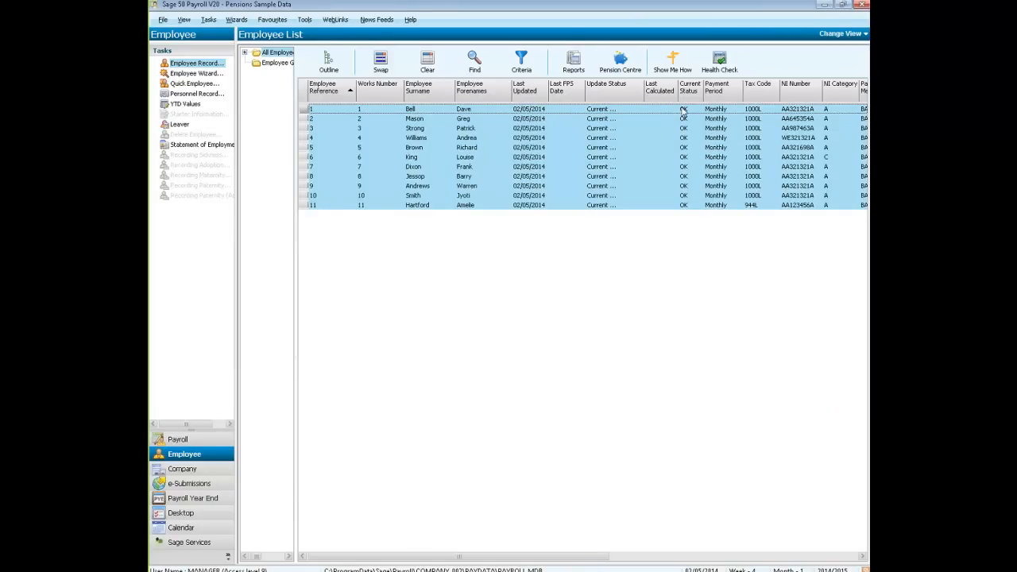
pyautogui.click(216, 442)
pyautogui.click(592, 68)
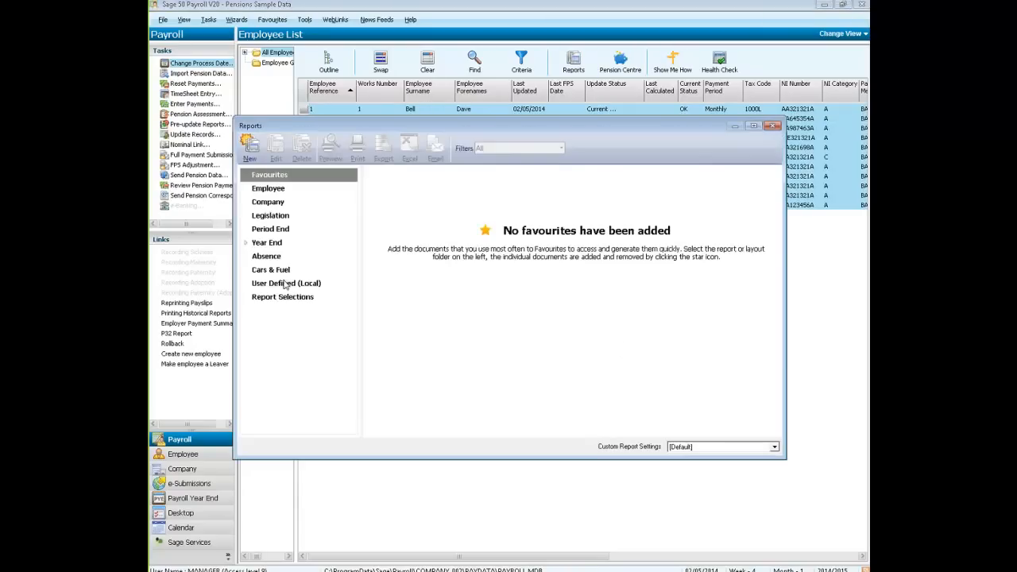
pyautogui.click(266, 190)
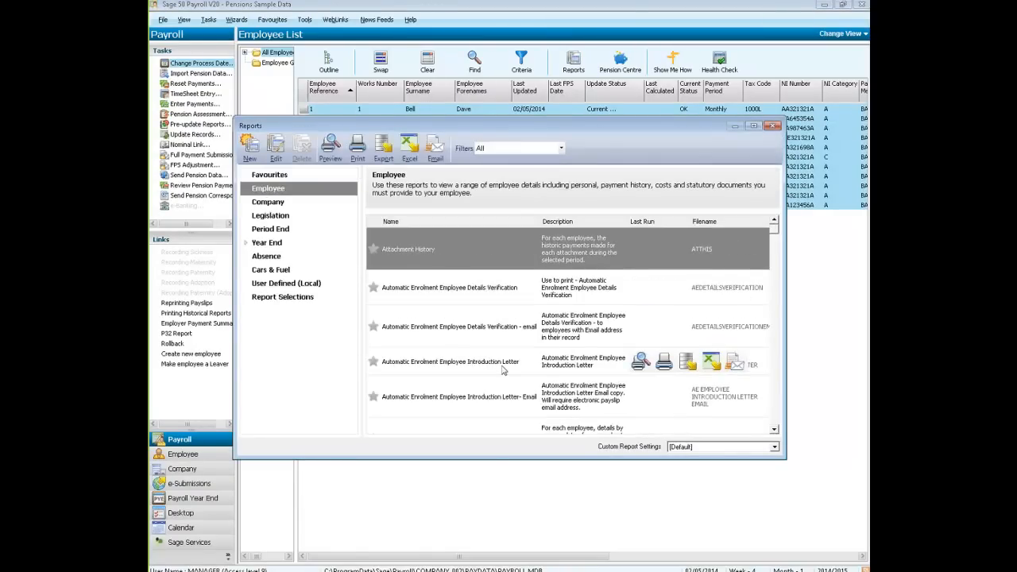
pyautogui.click(503, 370)
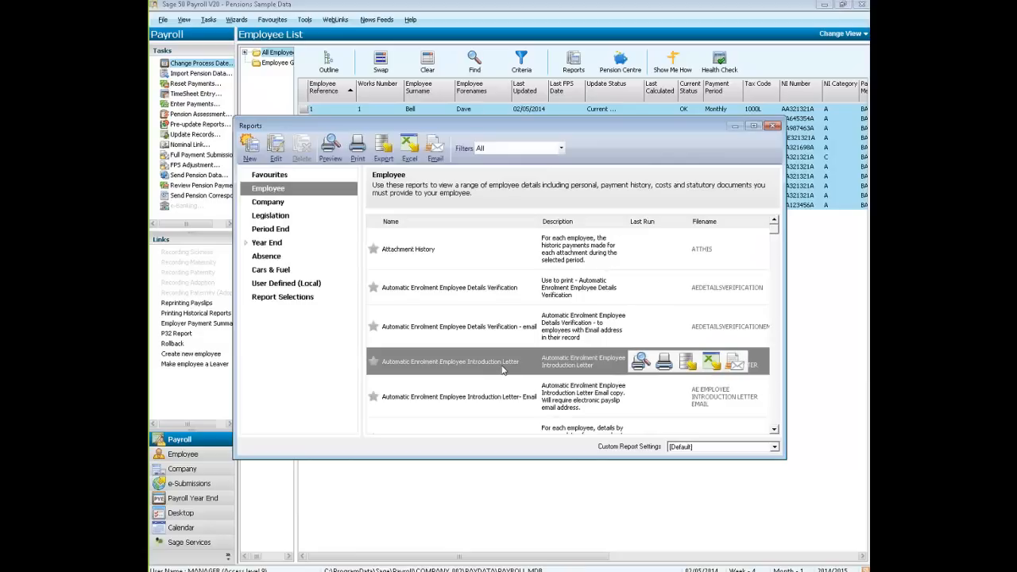
pyautogui.doubleClick(503, 371)
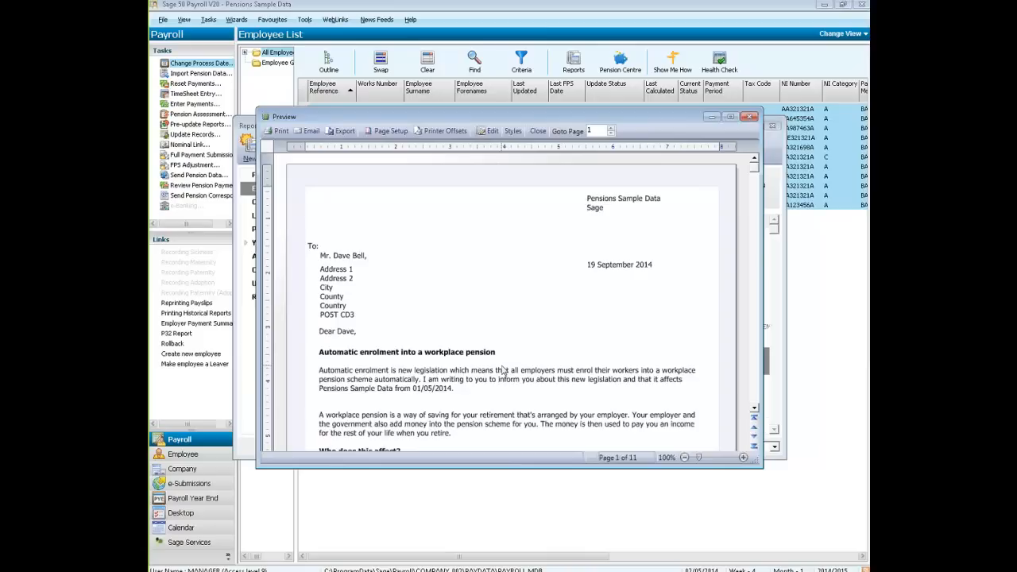
pyautogui.click(749, 117)
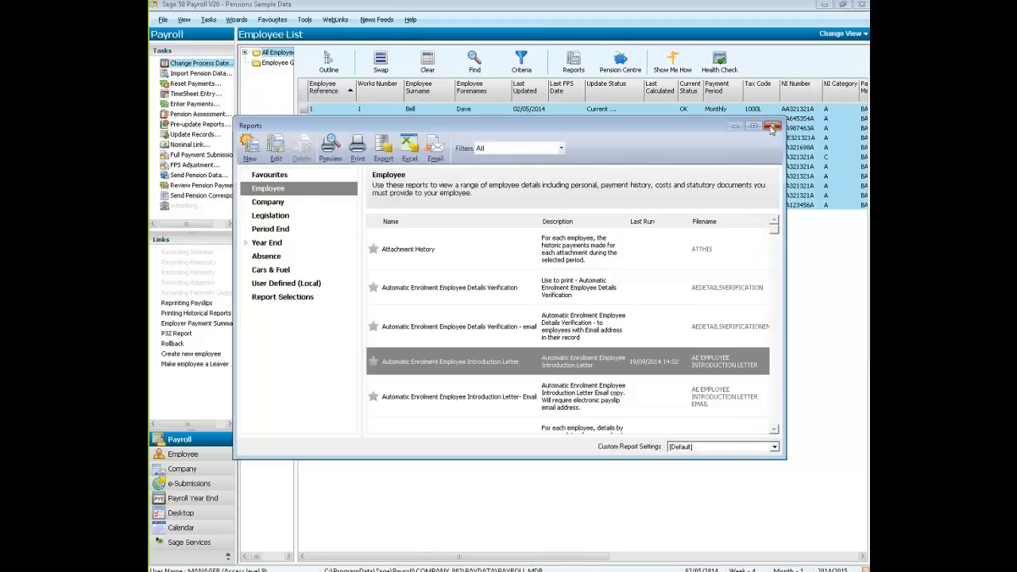
pyautogui.click(771, 127)
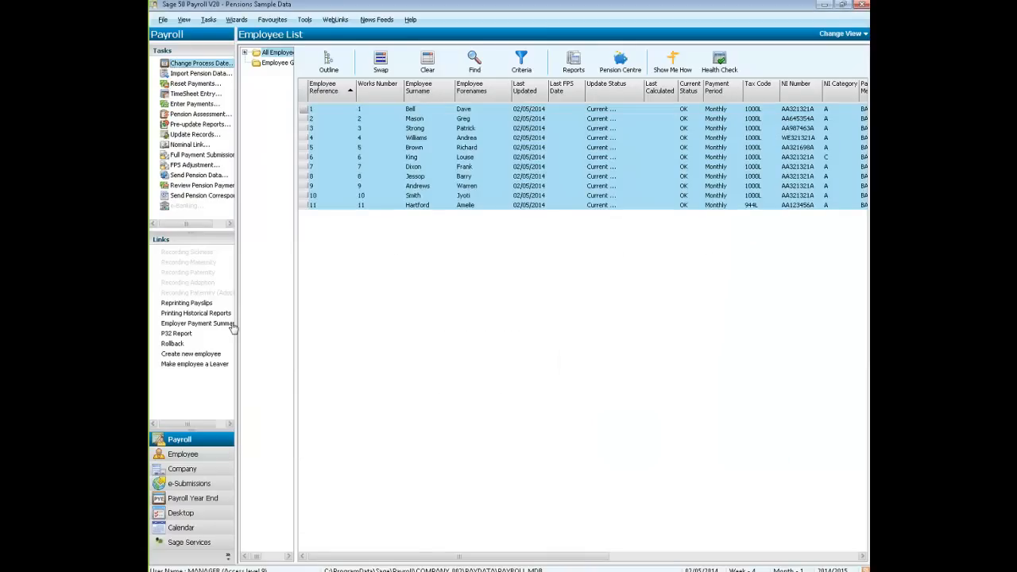